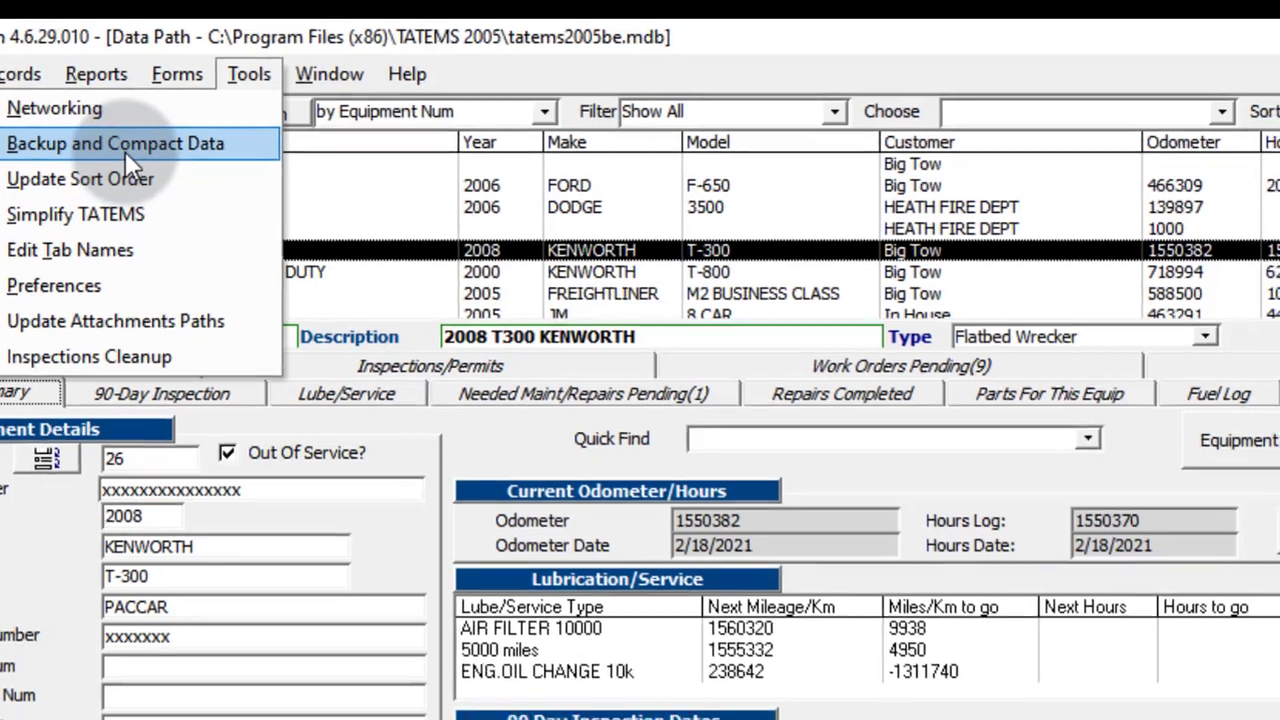
Open Backup and Compact Data and change the backup location to C:\Program Files (x86)\TATEMS 2005\.
left_click(132, 155)
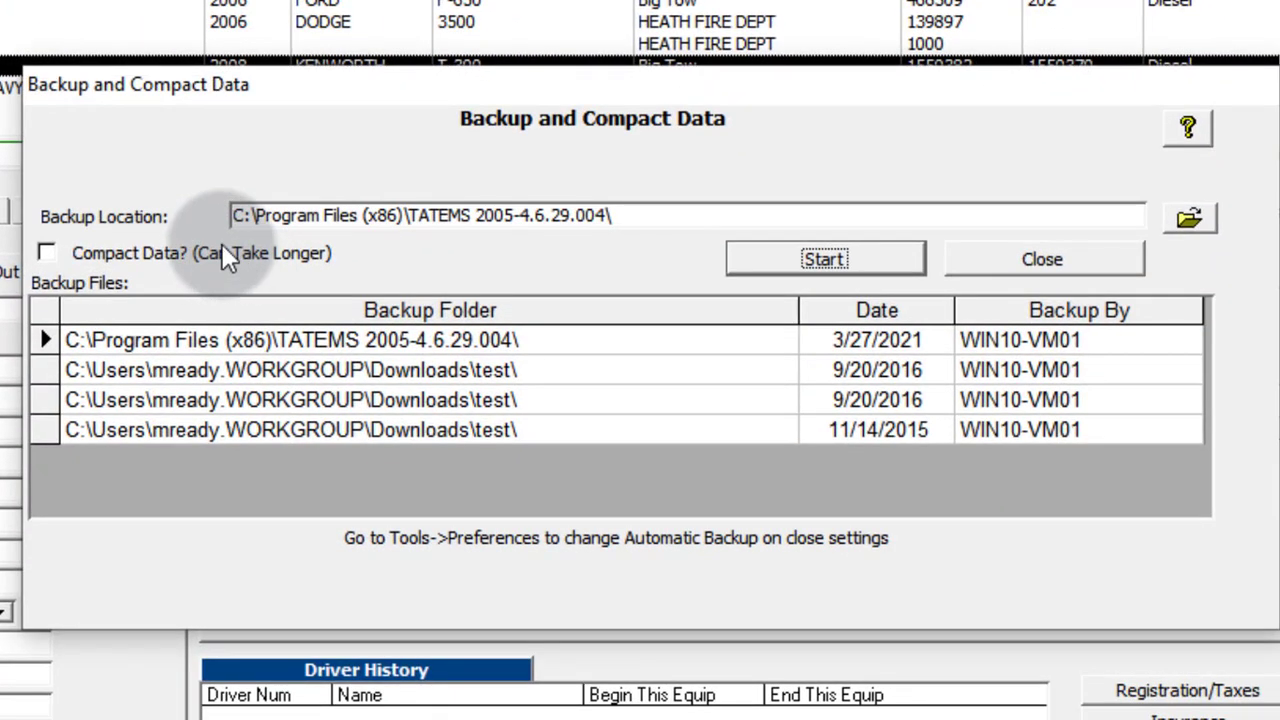
left_click(628, 215)
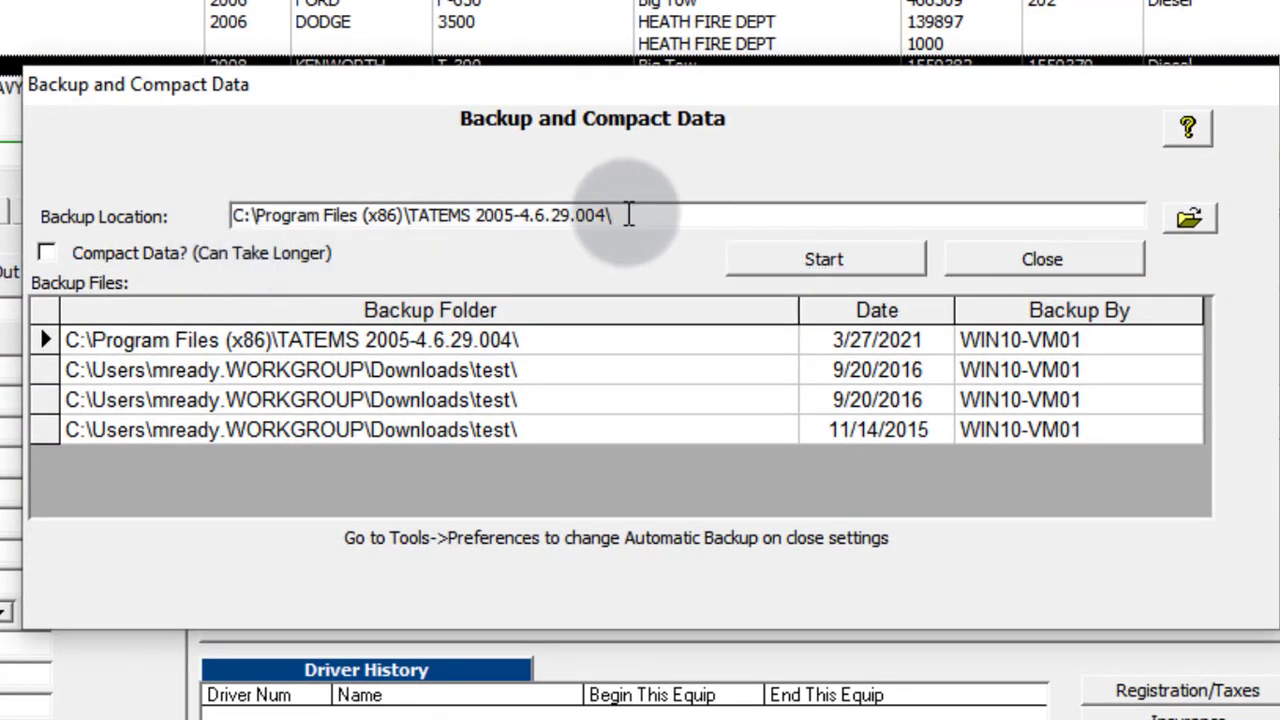
left_click_drag(1015, 88, 814, 71)
left_click(207, 197)
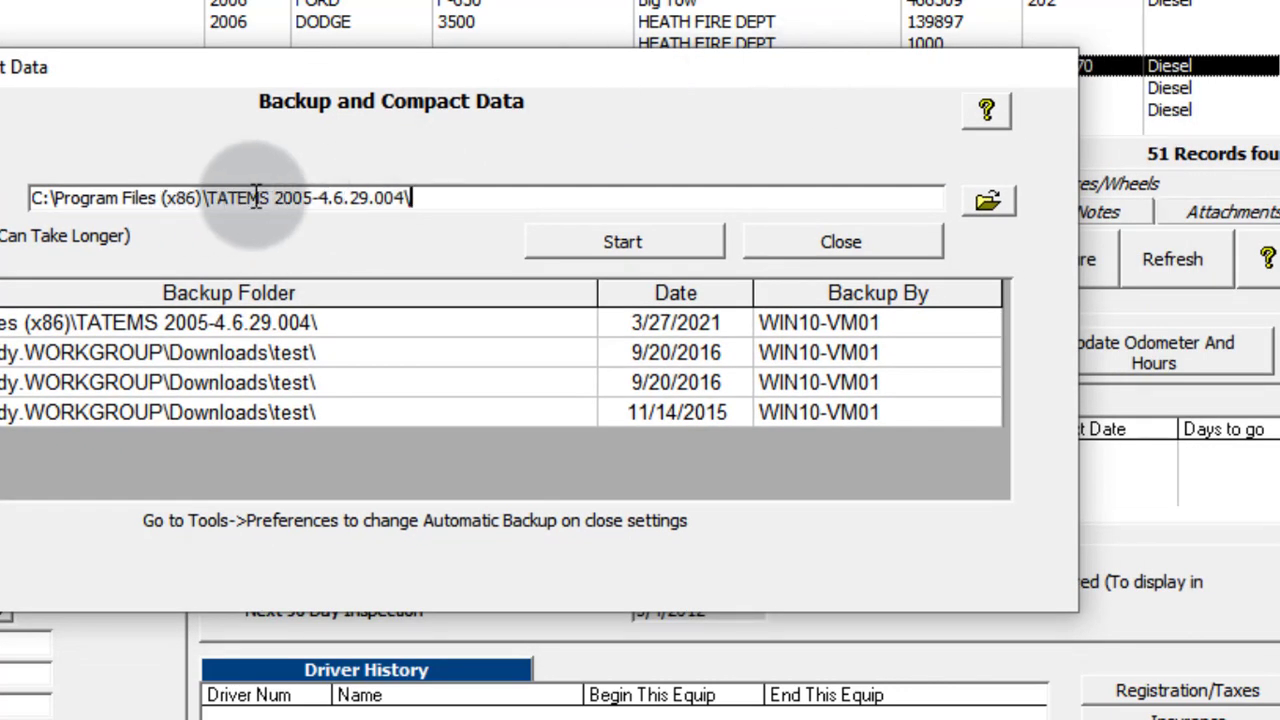
left_click_drag(312, 197, 525, 185)
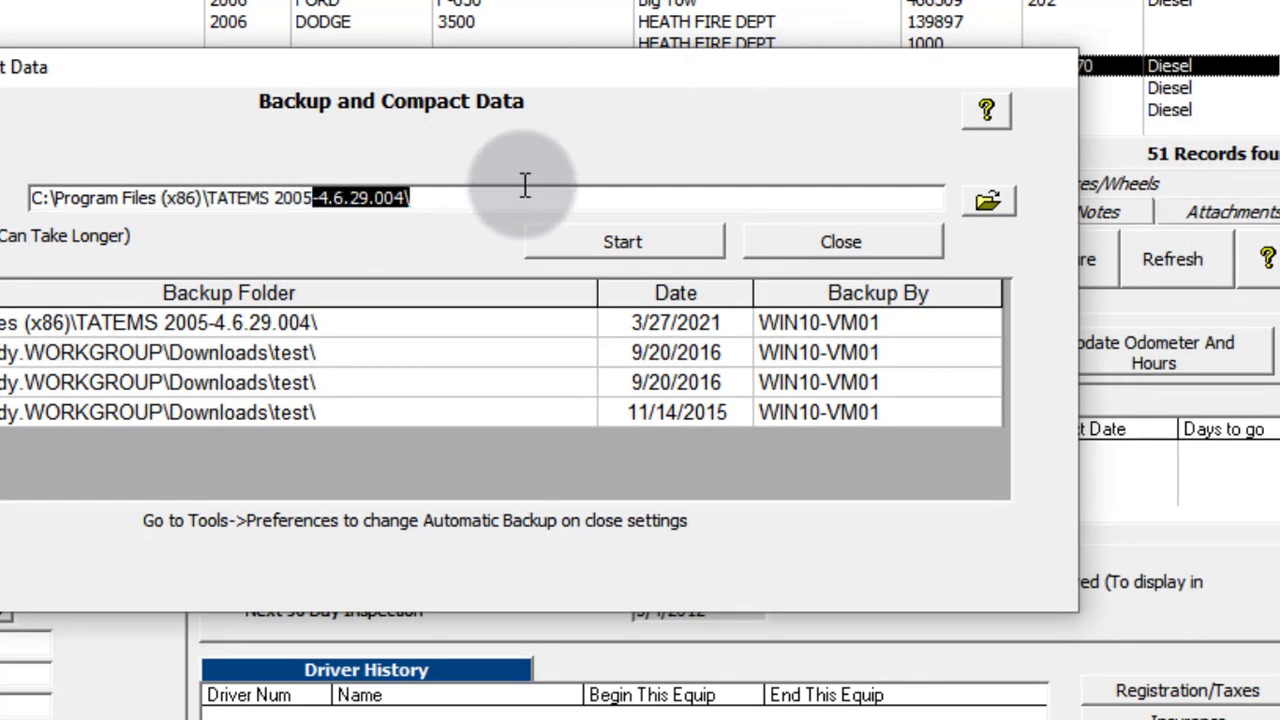
key("BackSpace")
type("\\")
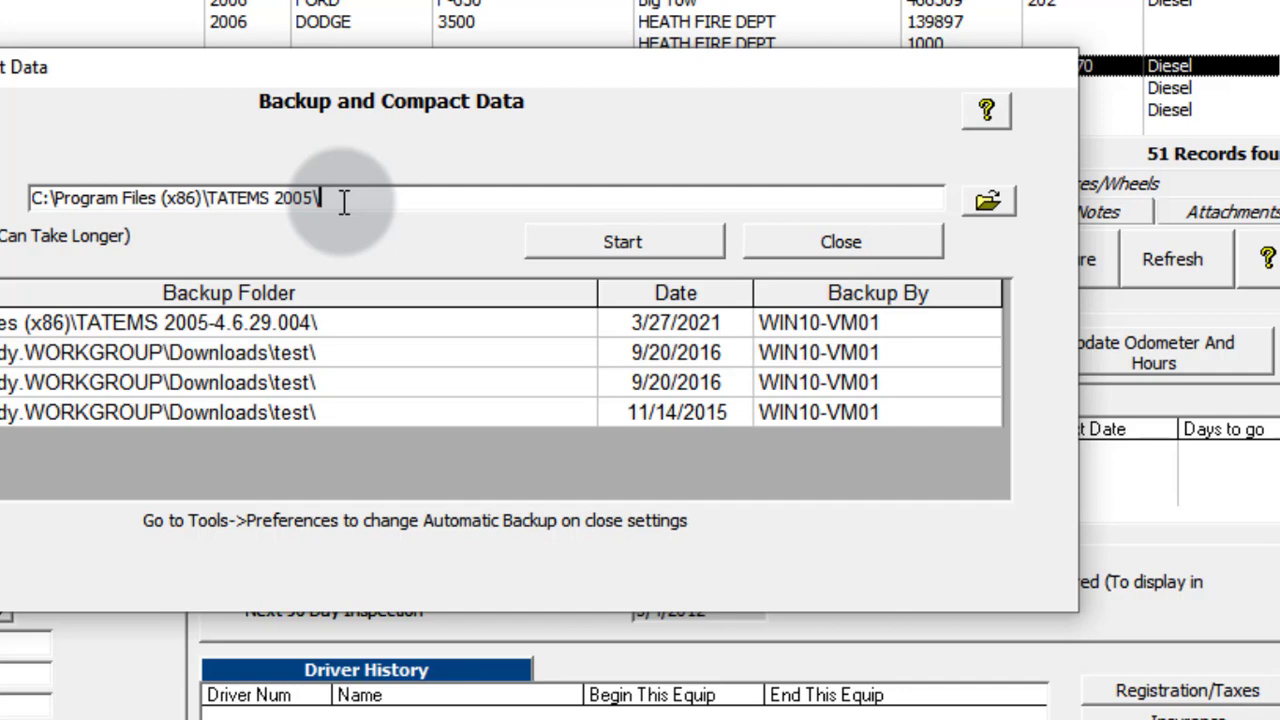
Browse to the TATEMSBackup folder on the SERVER03 network drive (T:) and choose it as the backup location.
left_click(987, 199)
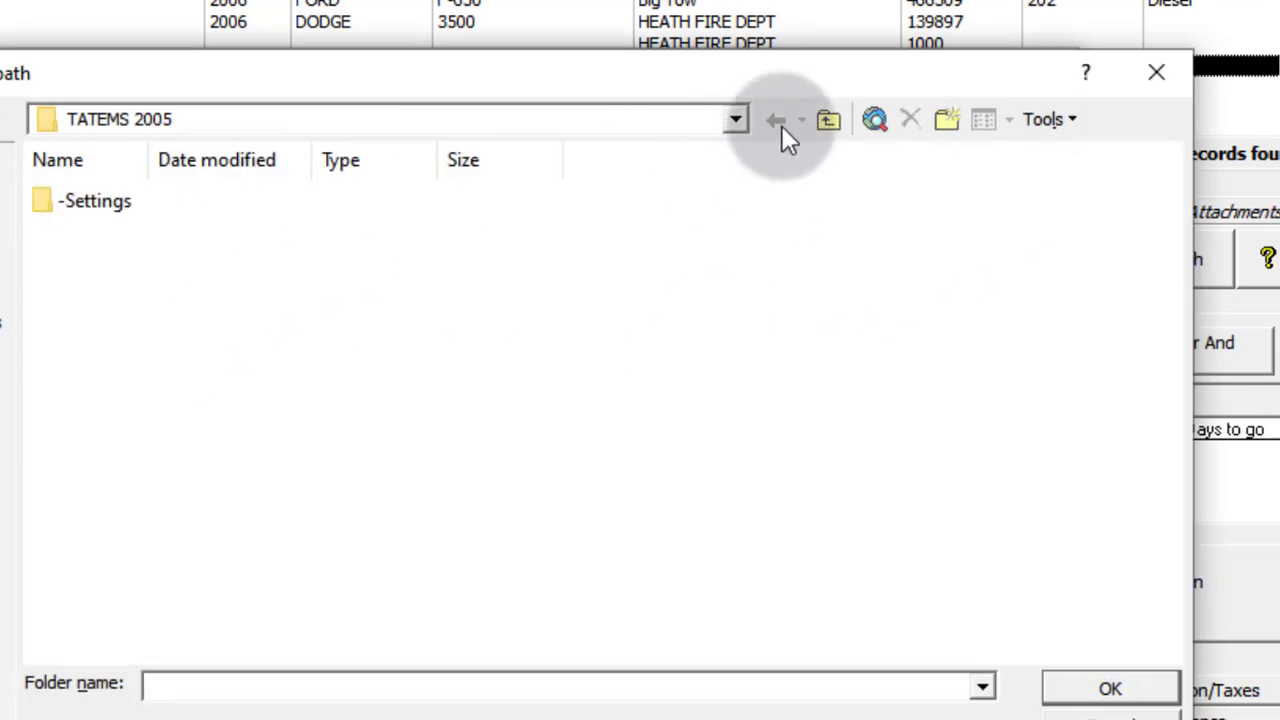
left_click(734, 120)
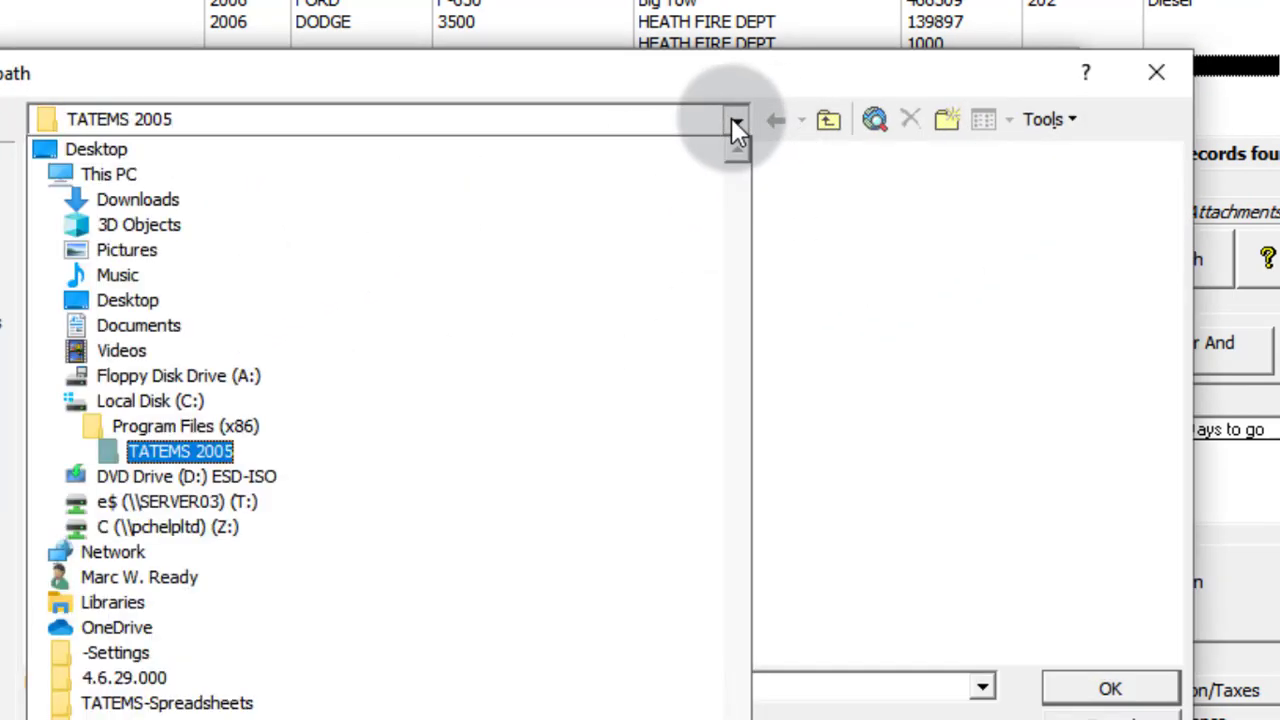
left_click(733, 120)
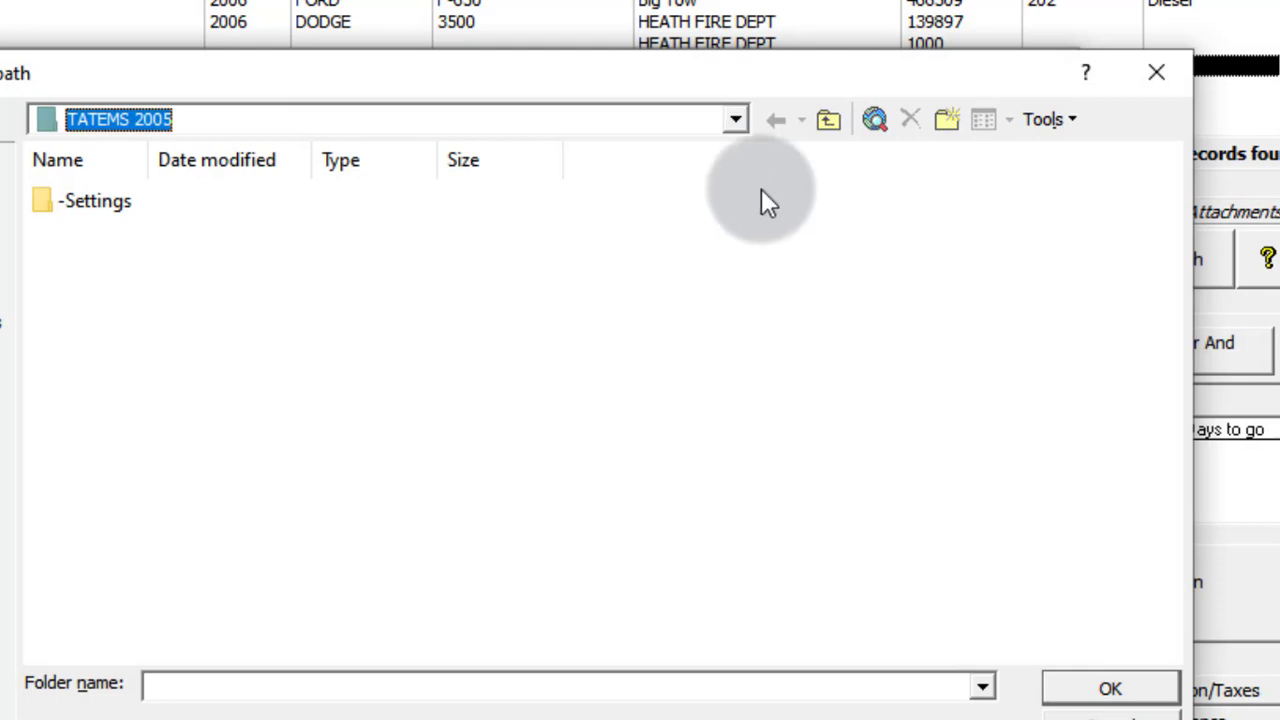
left_click_drag(741, 75, 818, 78)
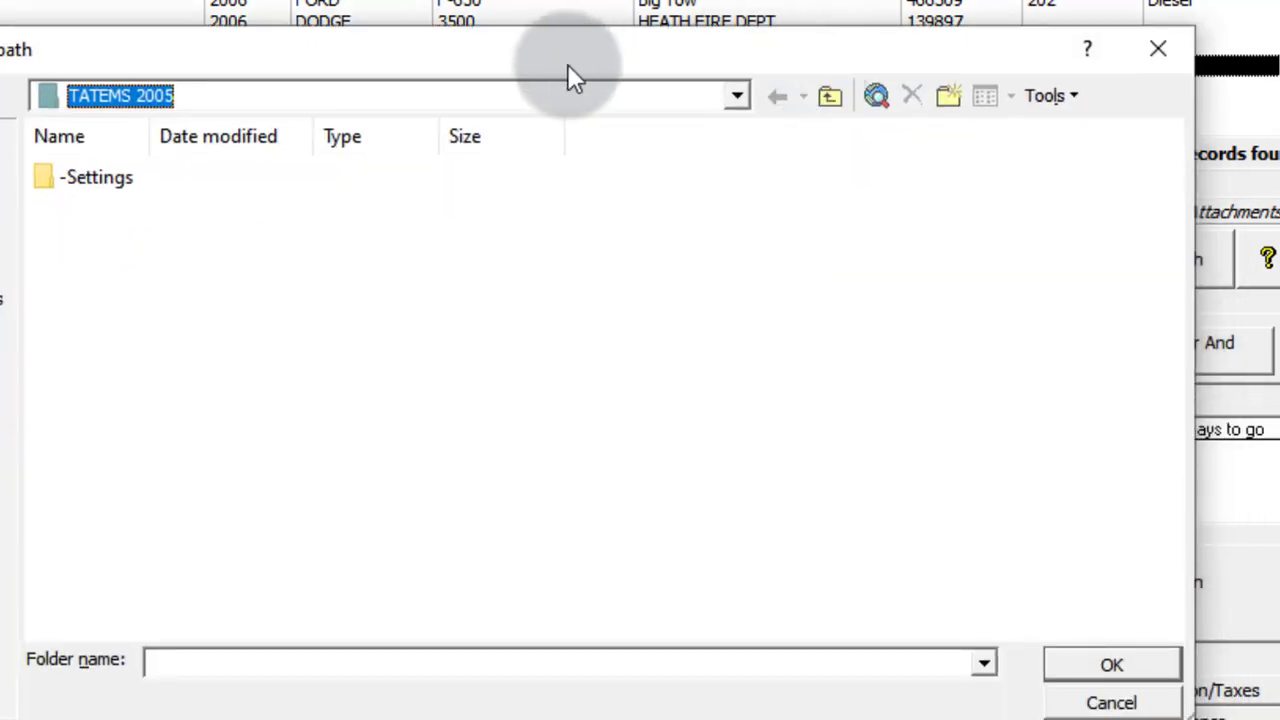
left_click(740, 97)
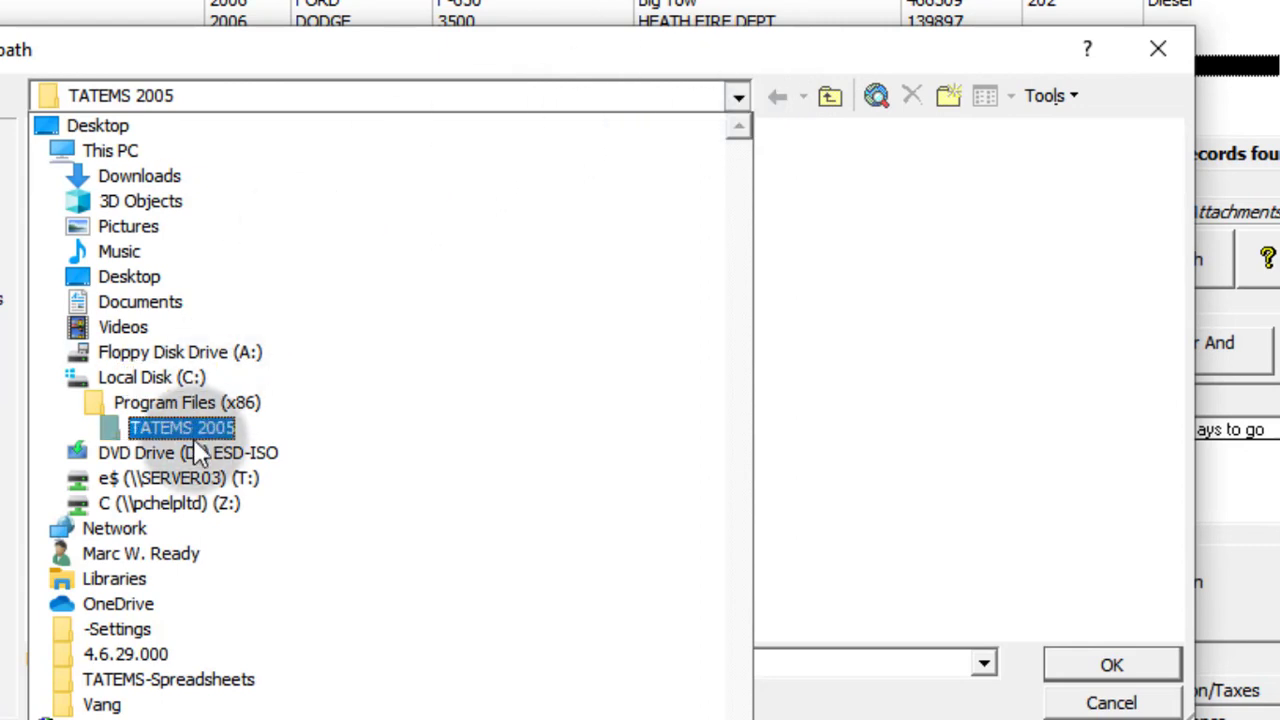
left_click(187, 477)
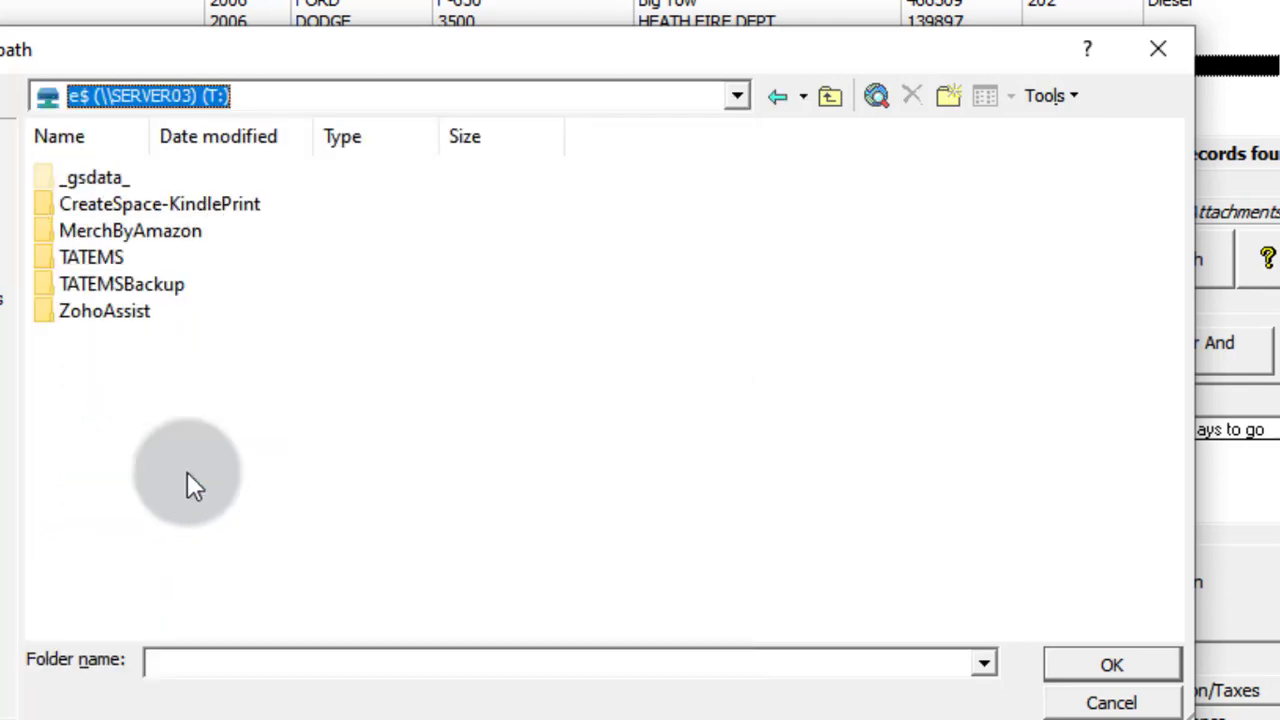
double_click(130, 284)
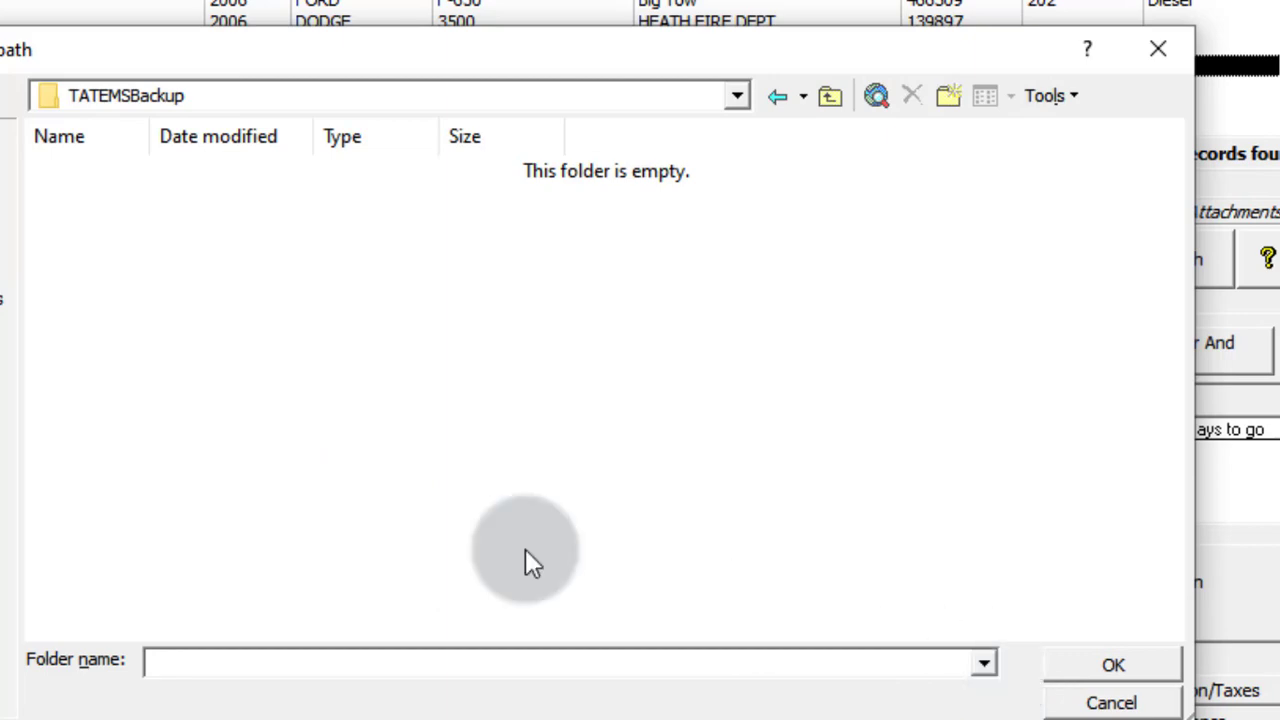
left_click(1090, 667)
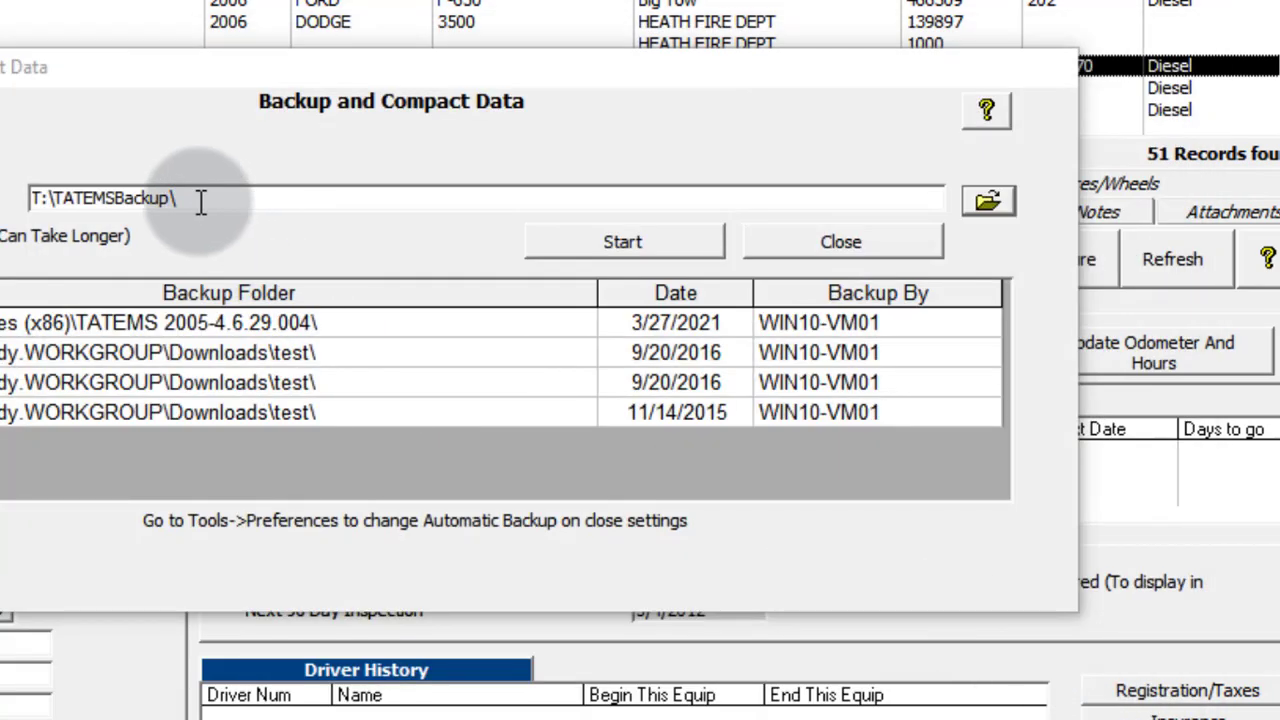
Run the backup to T:\TATEMSBackup\ without compacting the data and acknowledge the completion message.
left_click(208, 200)
double_click(157, 200)
left_click(204, 198)
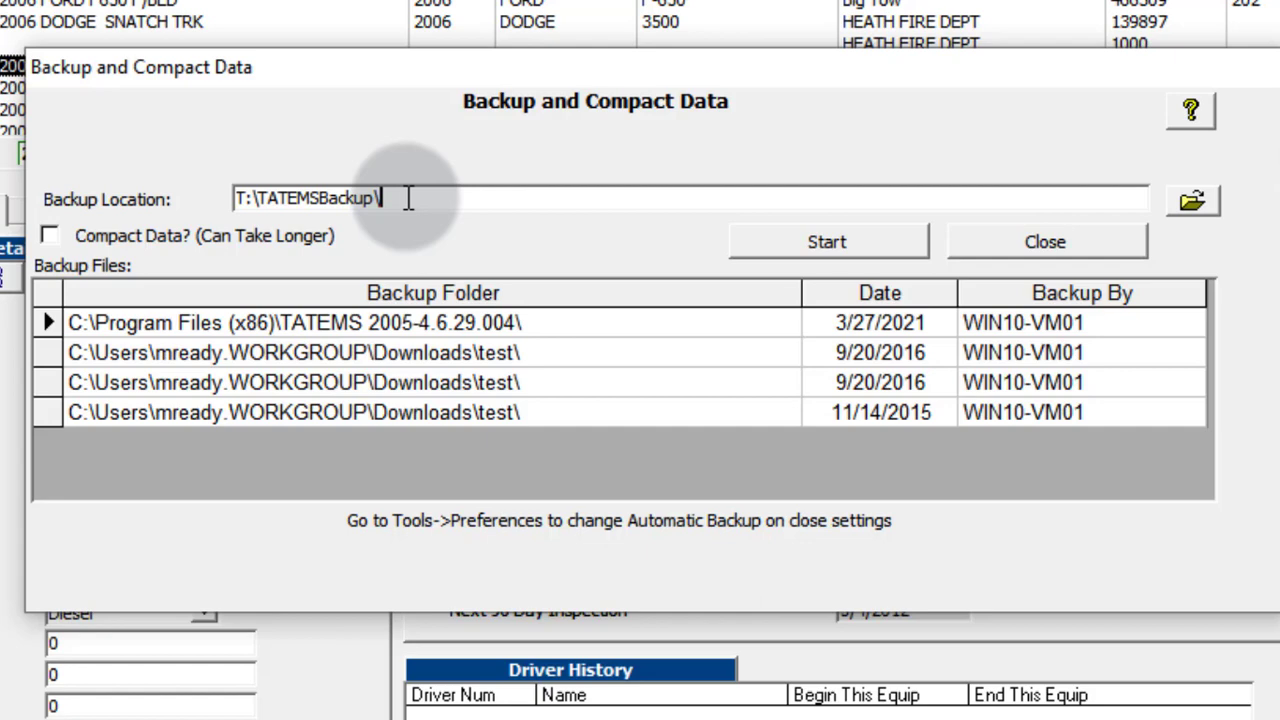
left_click(830, 242)
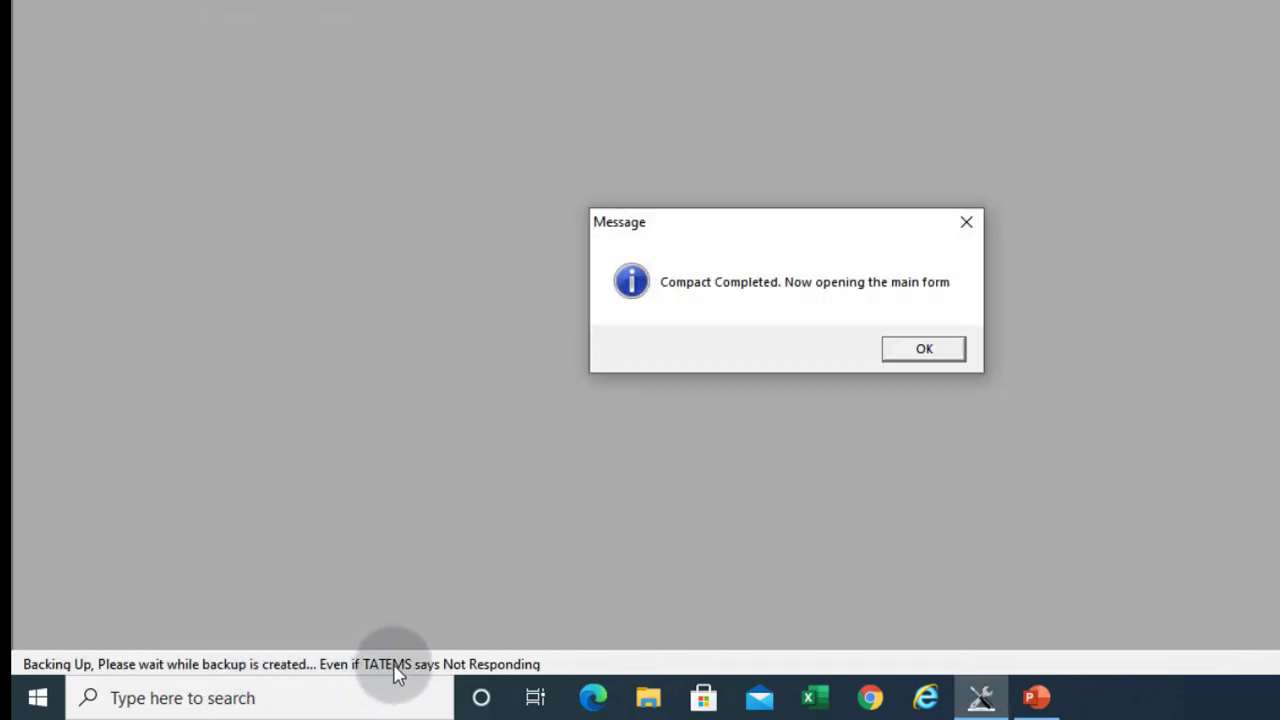
left_click_drag(680, 222, 653, 217)
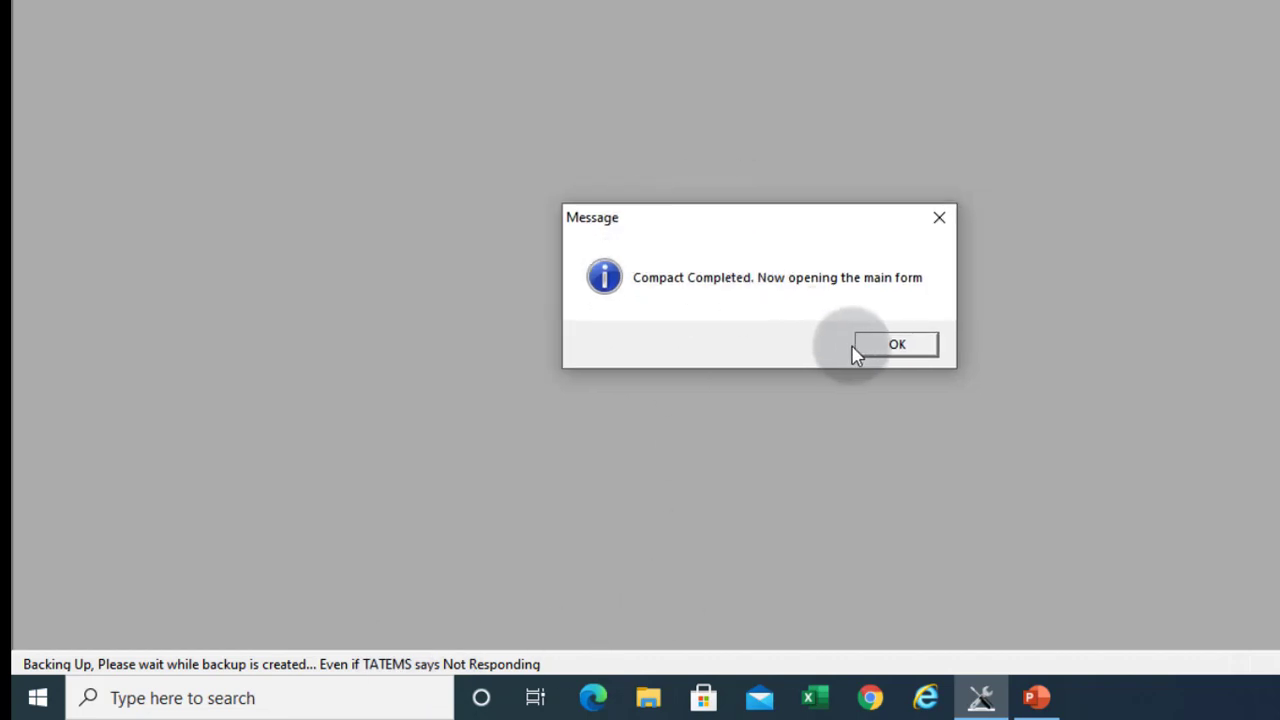
left_click(887, 350)
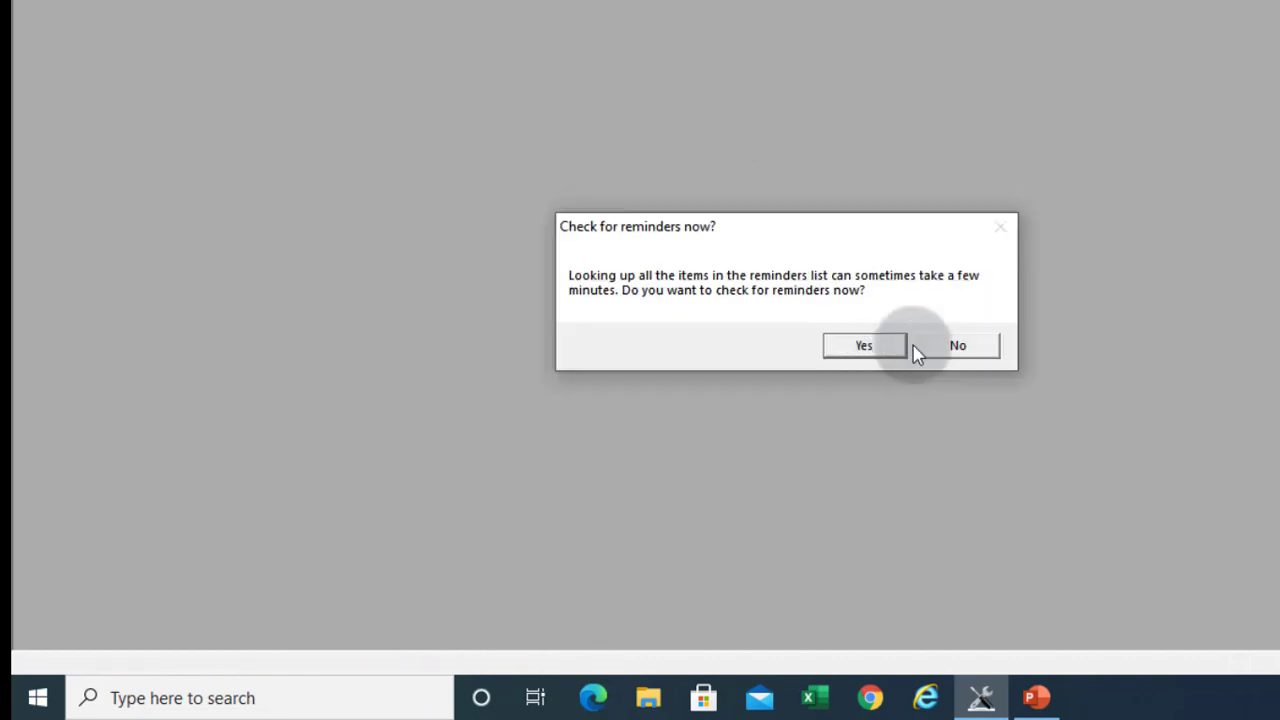
Decline the reminders check, dismiss the preferences notice and display the equipment record for unit 26, 2008 T300 KENWORTH.
left_click(958, 348)
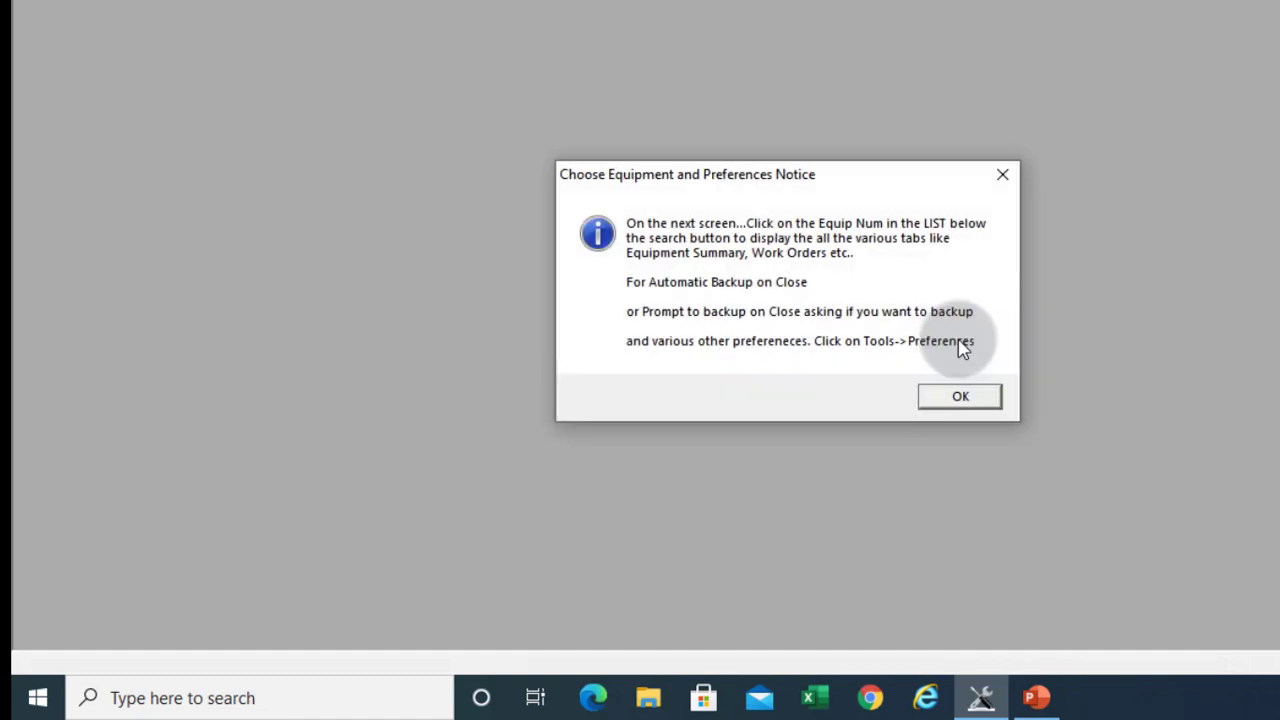
left_click(958, 398)
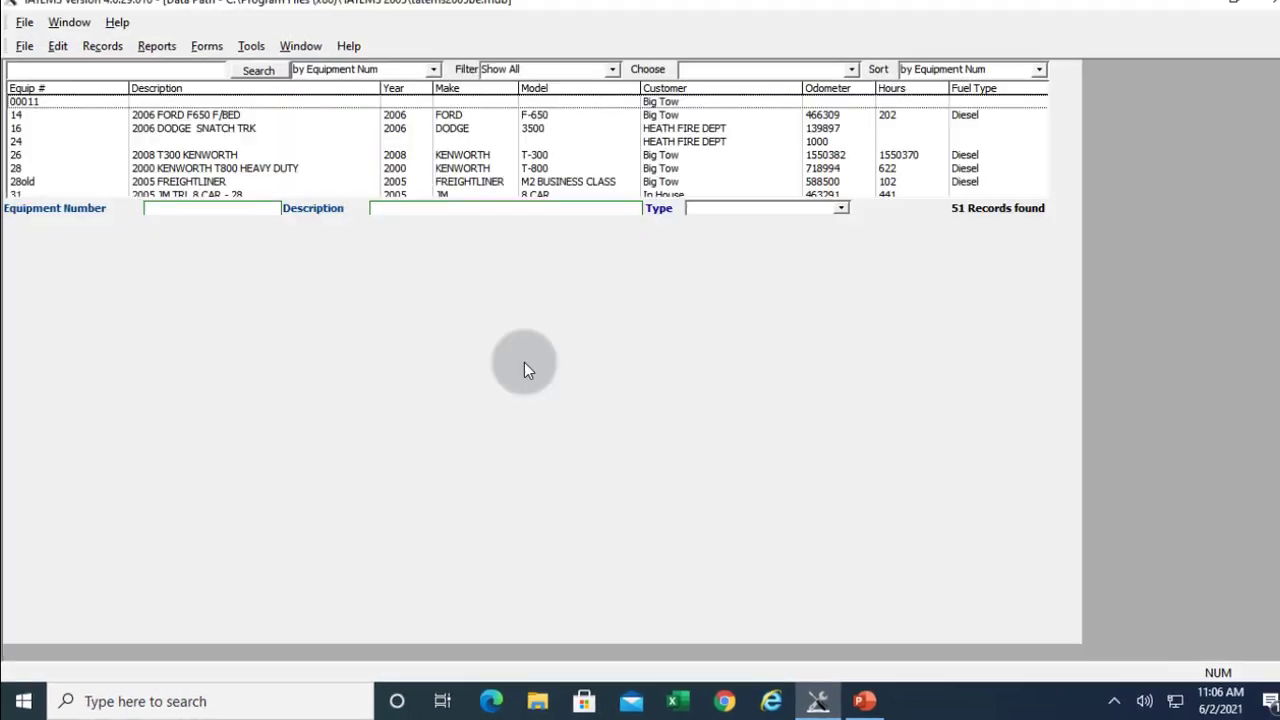
left_click(210, 140)
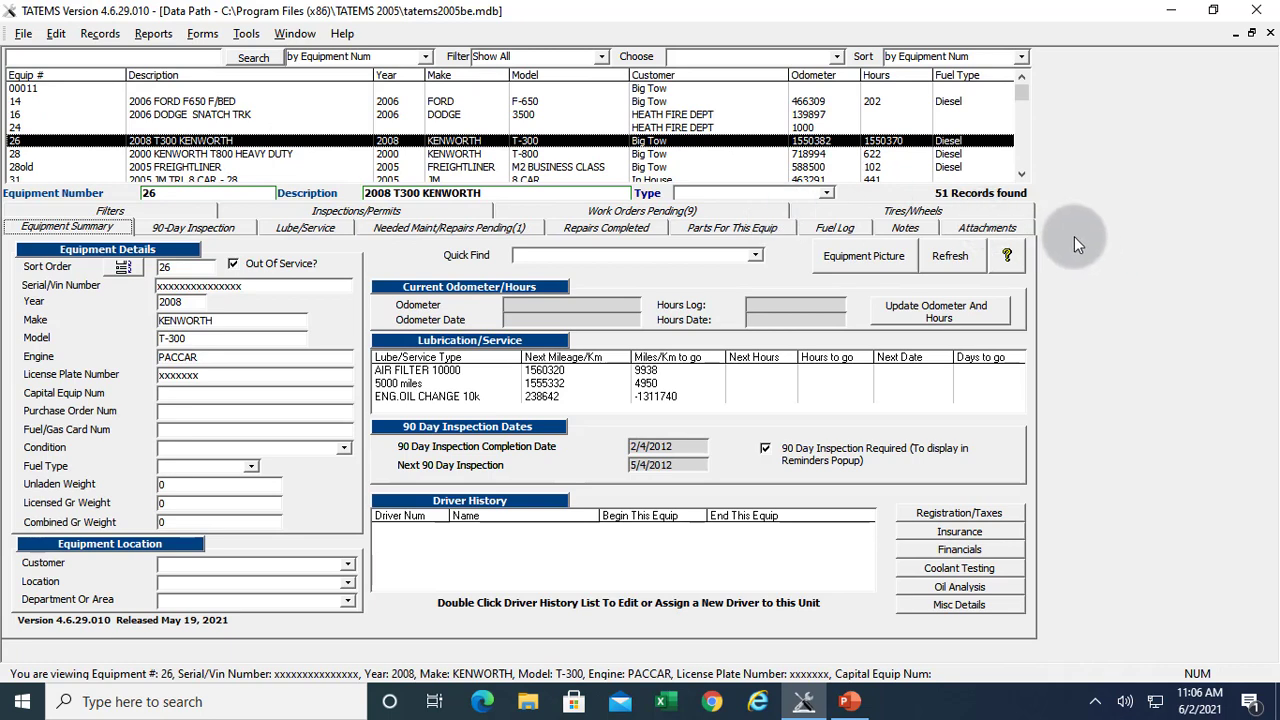
Switch to File Explorer, open T:\TATEMSBackup and examine the backup database's file name, widening the Name column.
left_click(528, 704)
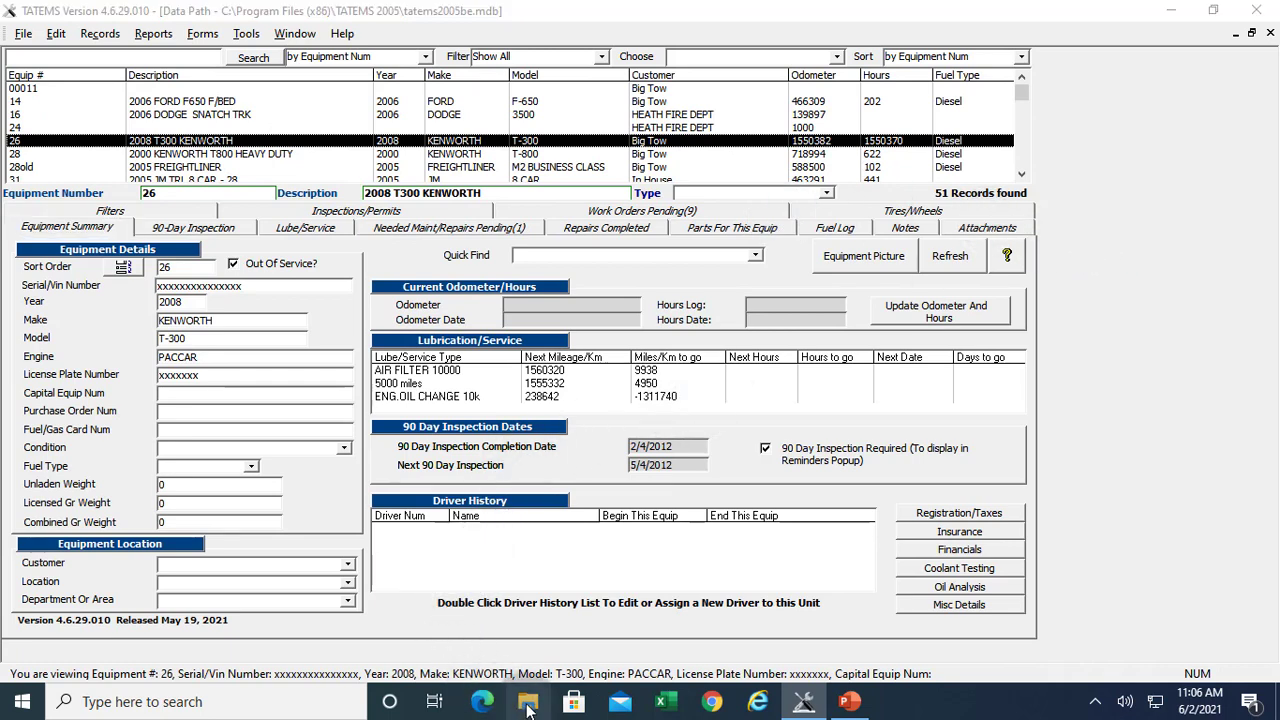
scroll(210, 535, "down", 1)
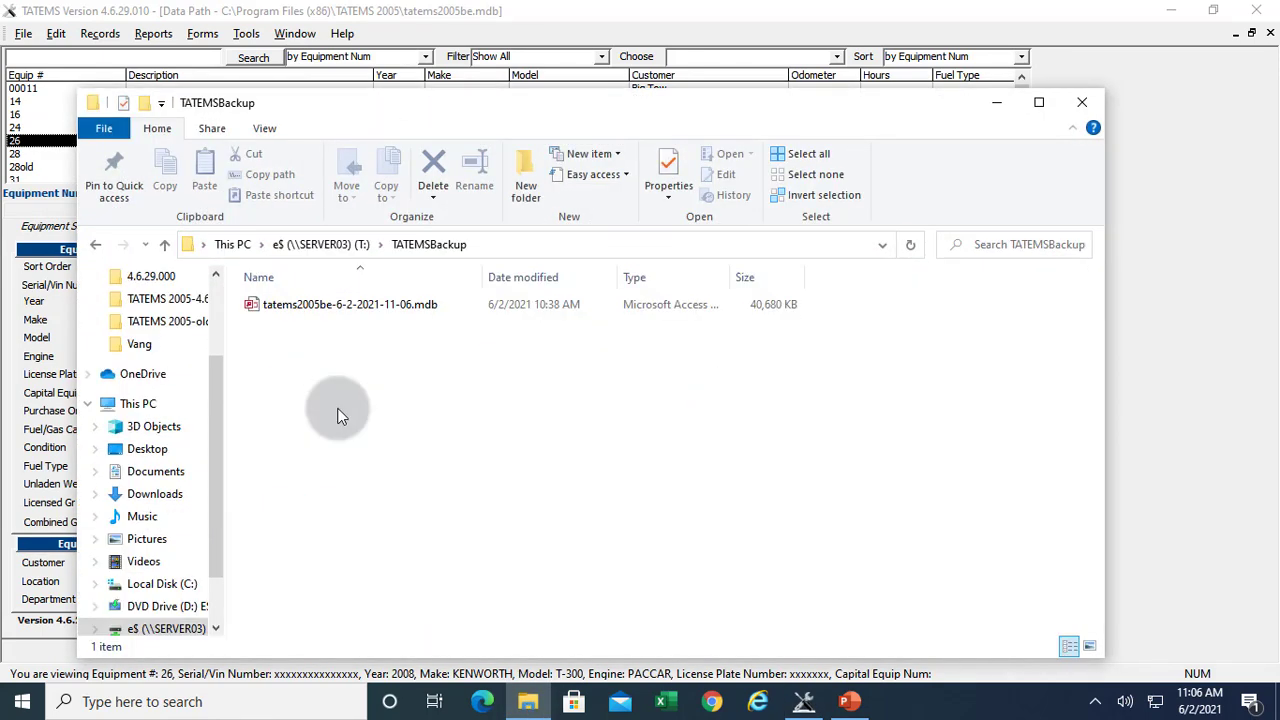
left_click(352, 315)
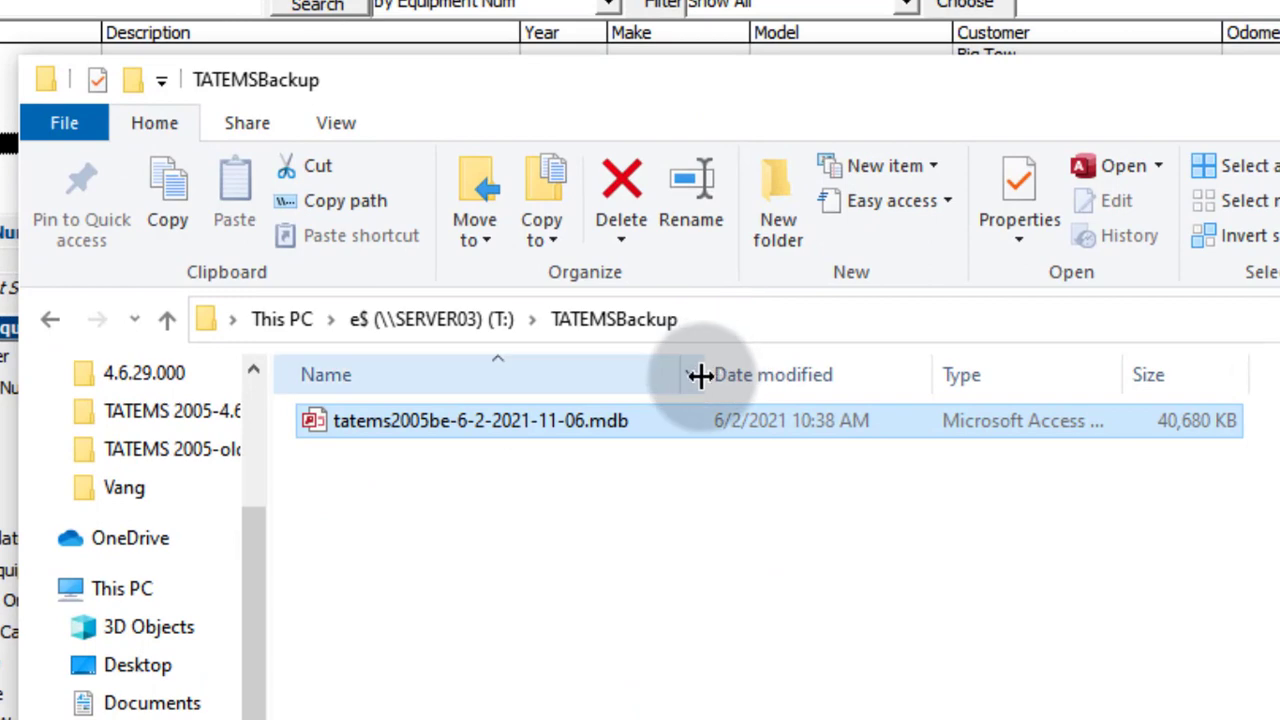
left_click_drag(710, 376, 1040, 376)
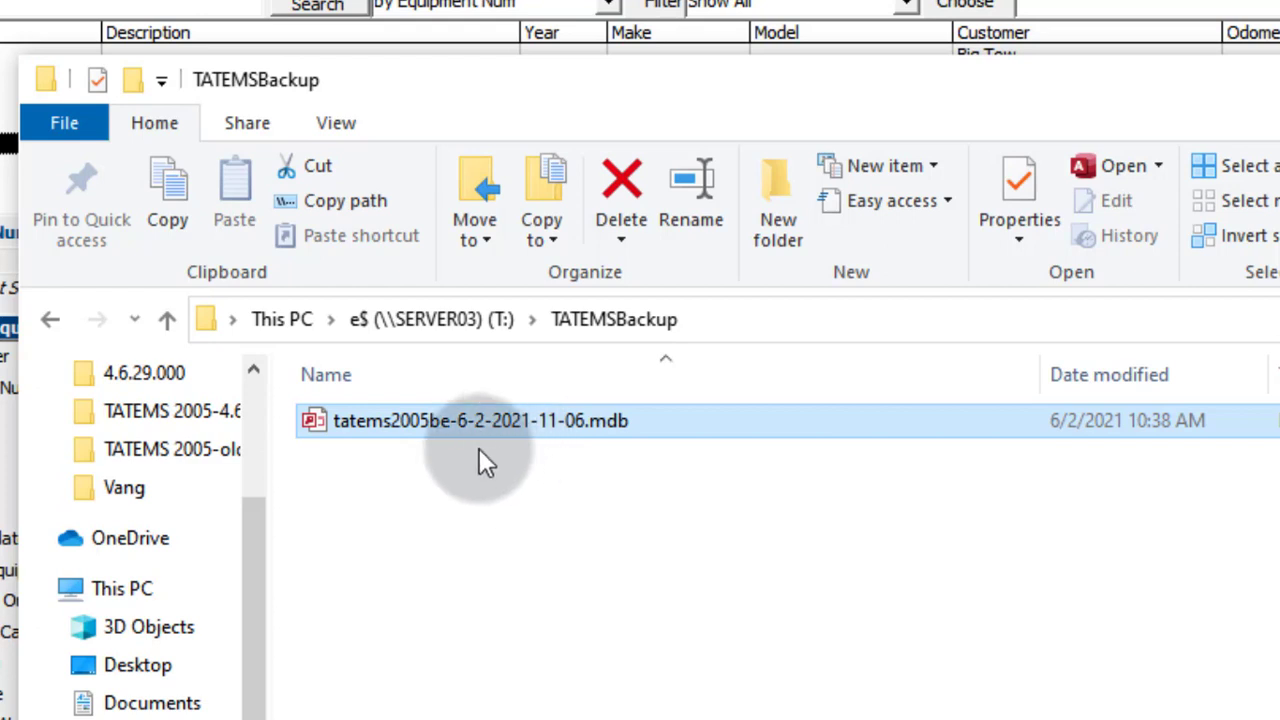
left_click_drag(585, 79, 587, 52)
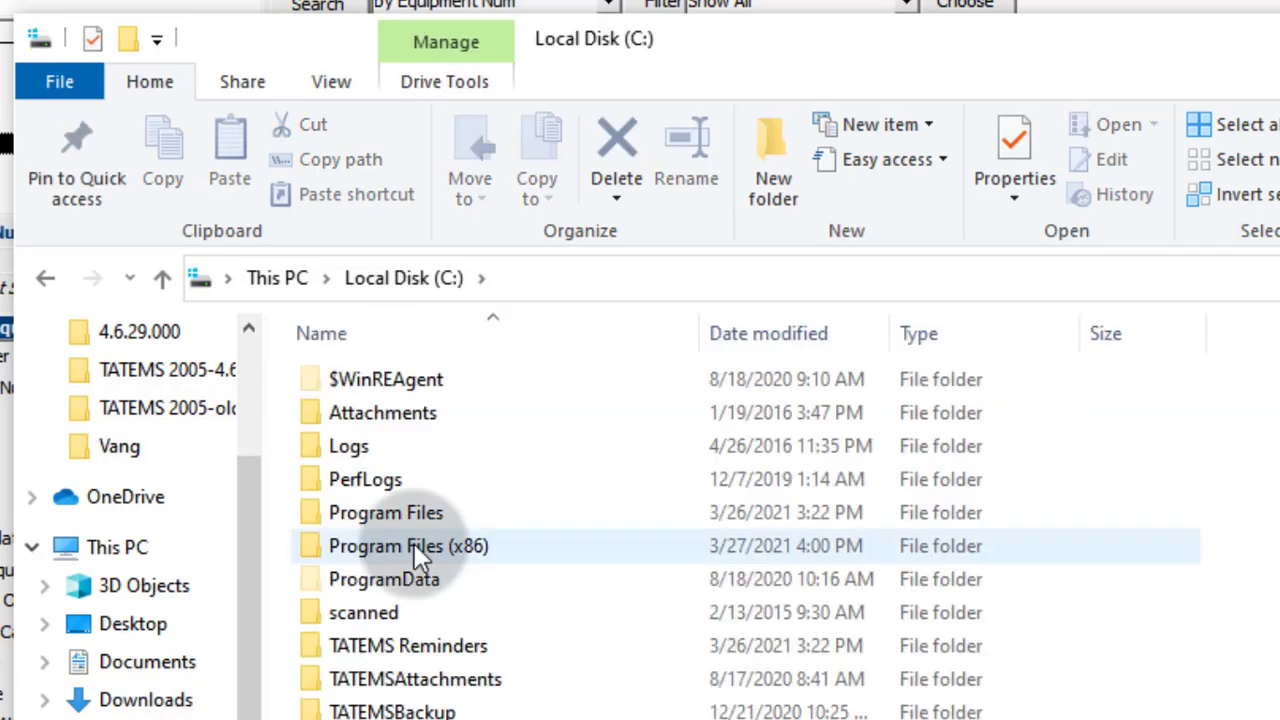
Go to C:\Program Files (x86)\TATEMS 2005 and select the live database file tatems2005be.mdb.
double_click(414, 471)
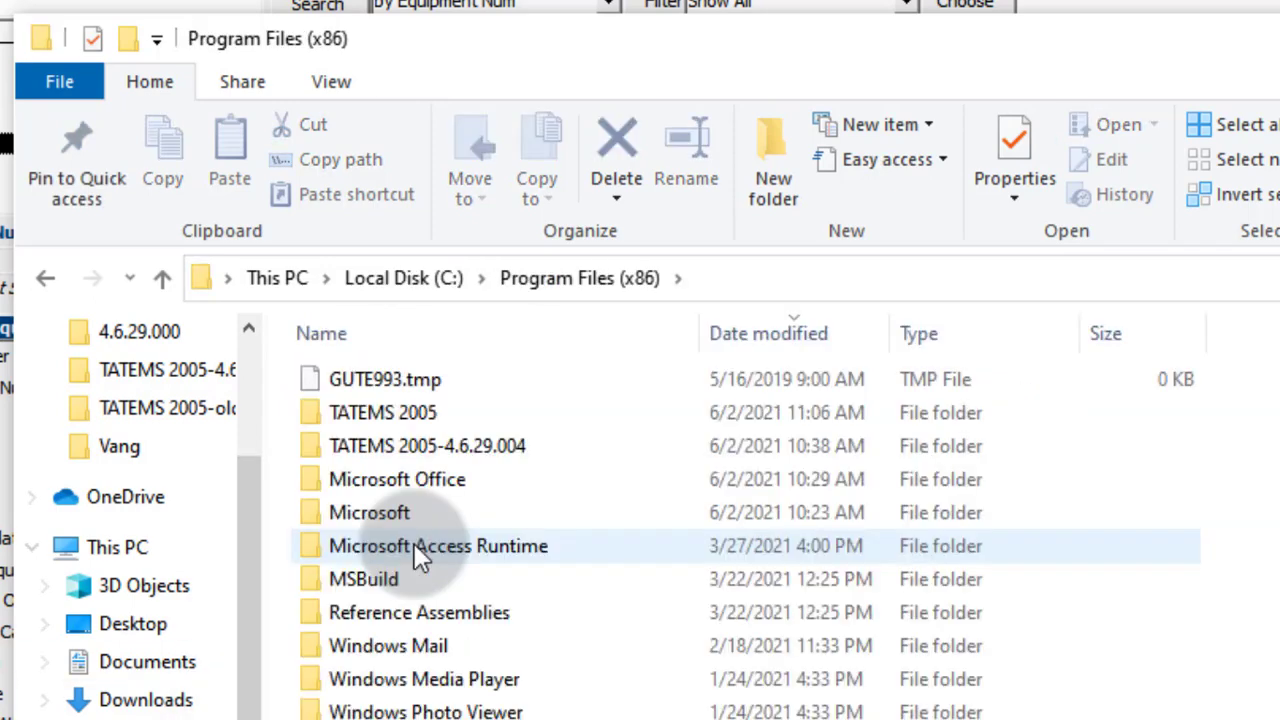
double_click(404, 410)
scroll(750, 535, "down", 1)
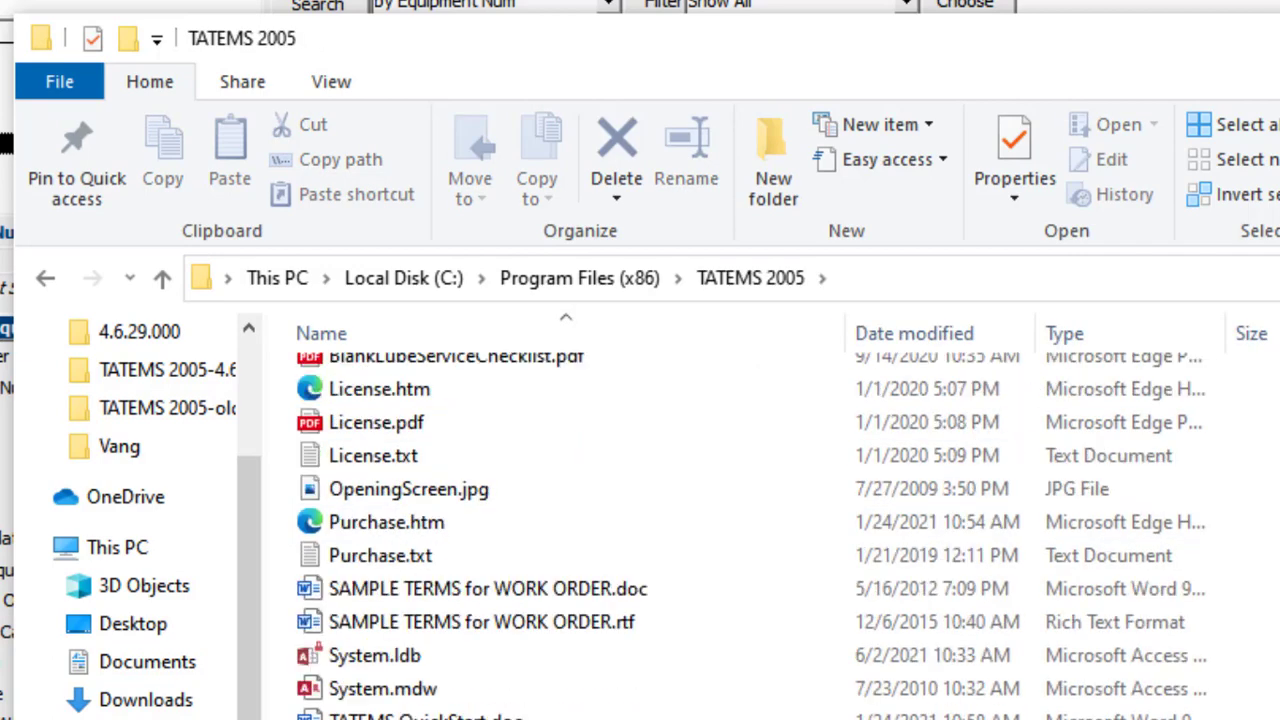
left_click(472, 641)
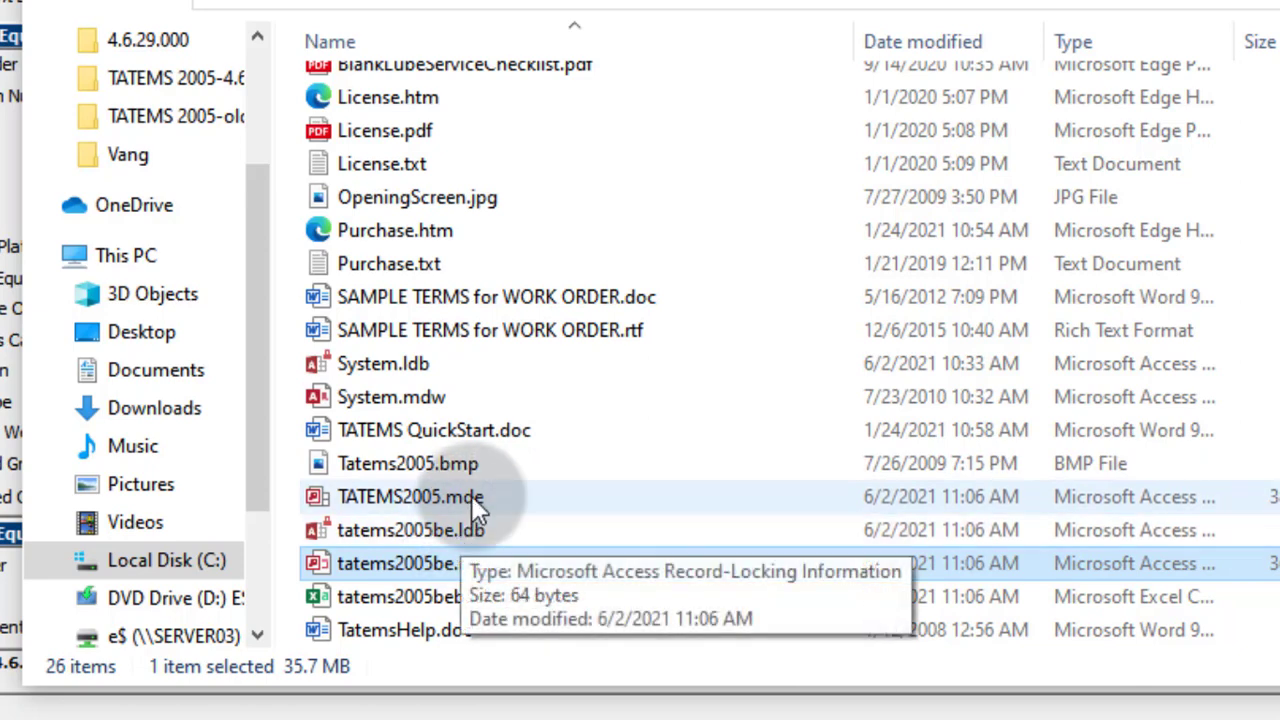
Inspect the local backup copy in the tatems2005beBackup folder, and return to the TATEMS 2005 folder.
scroll(473, 490, "up", 1)
scroll(443, 492, "down", 2)
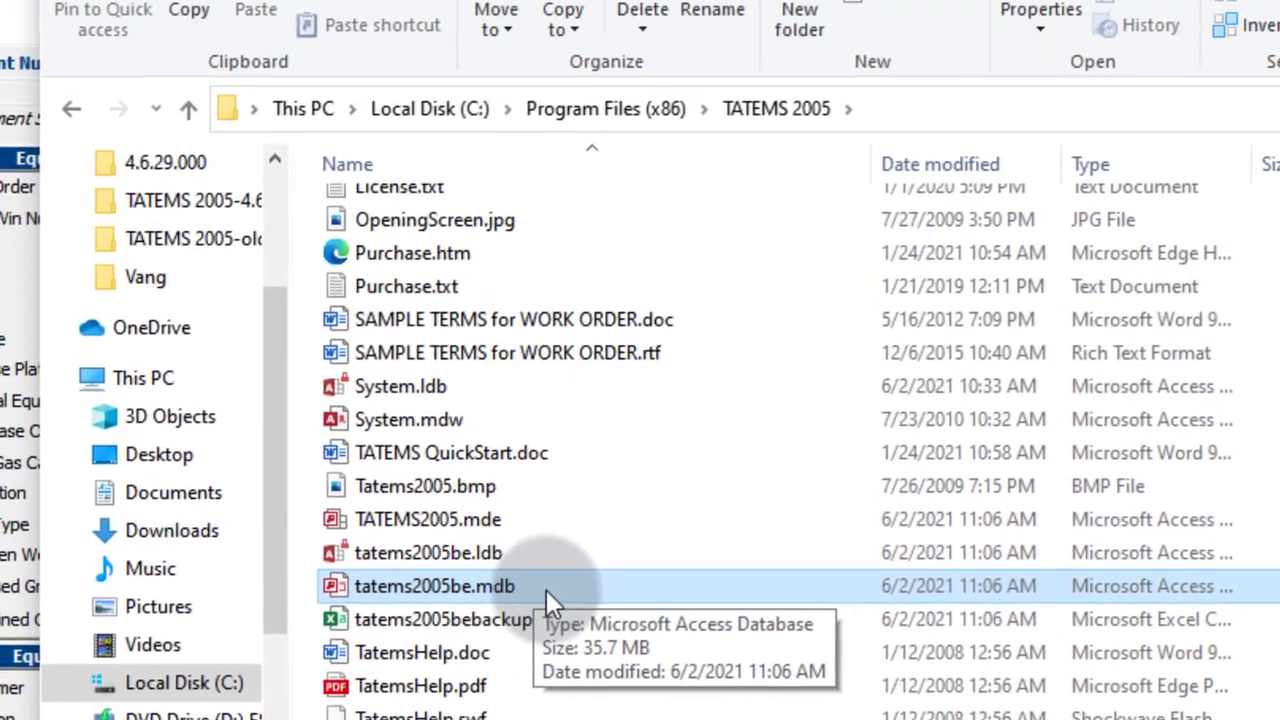
scroll(546, 590, "up", 2)
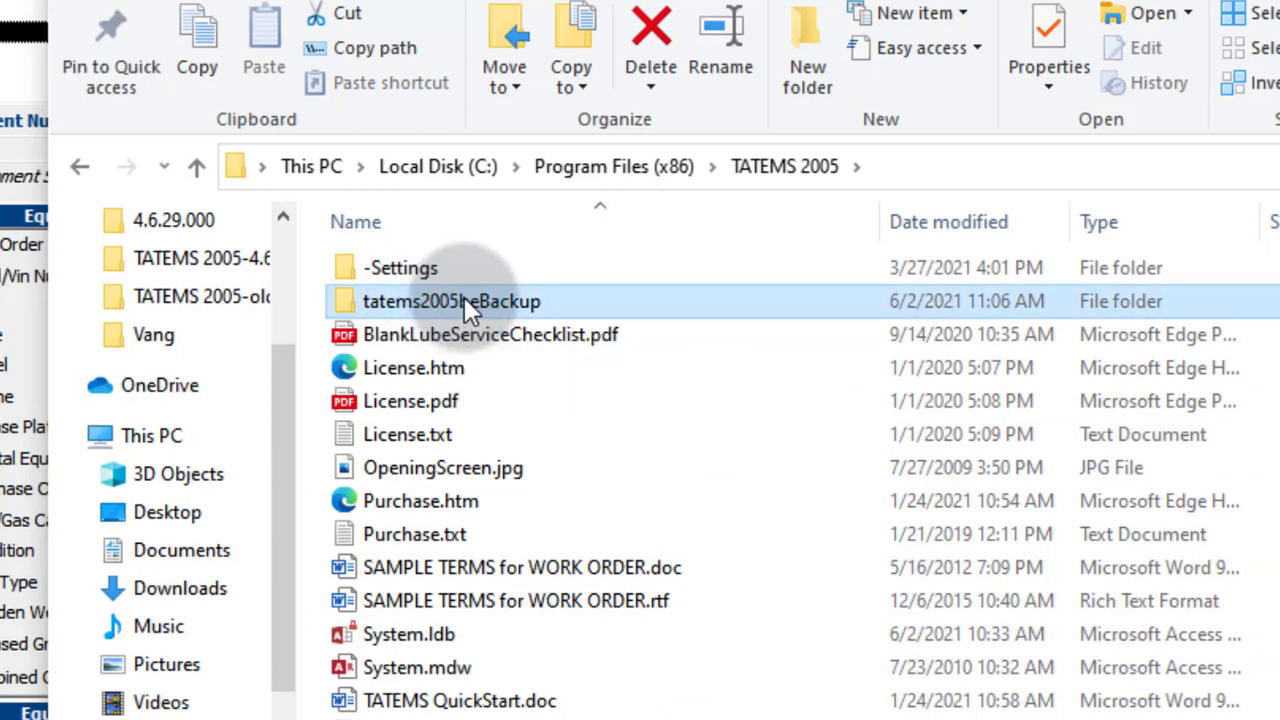
double_click(464, 297)
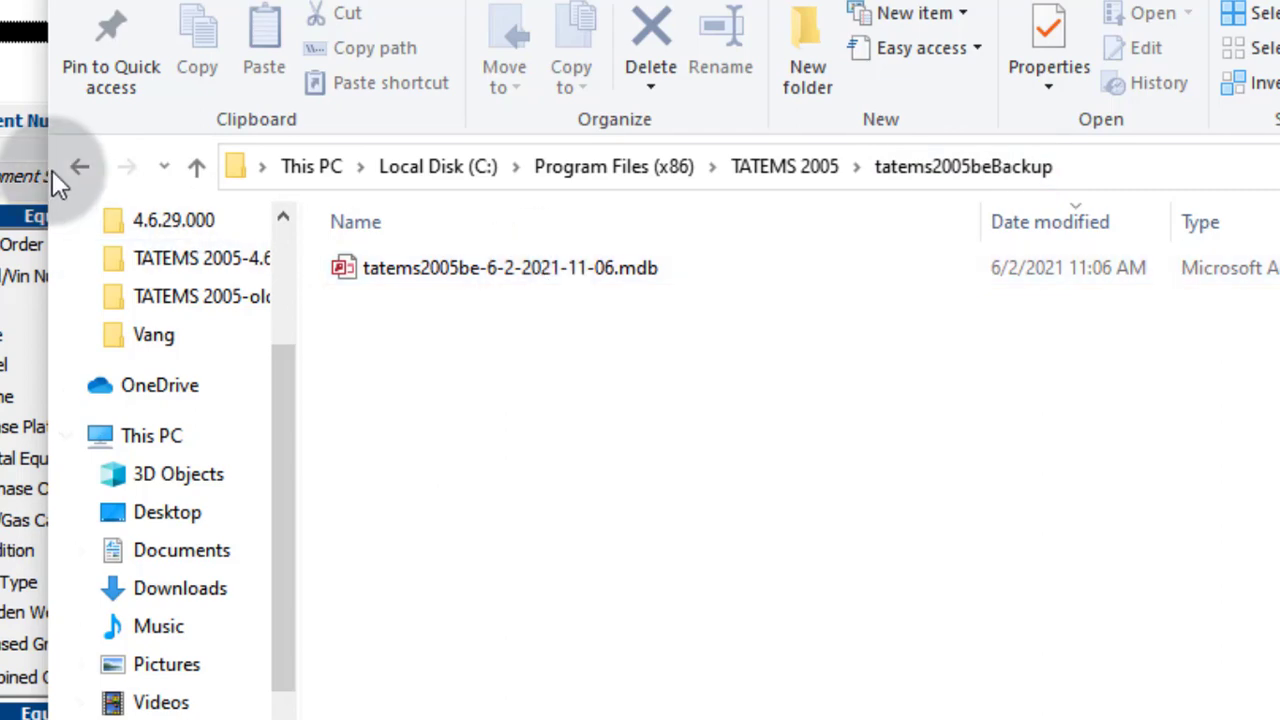
key("alt+Left")
scroll(580, 450, "down", 1)
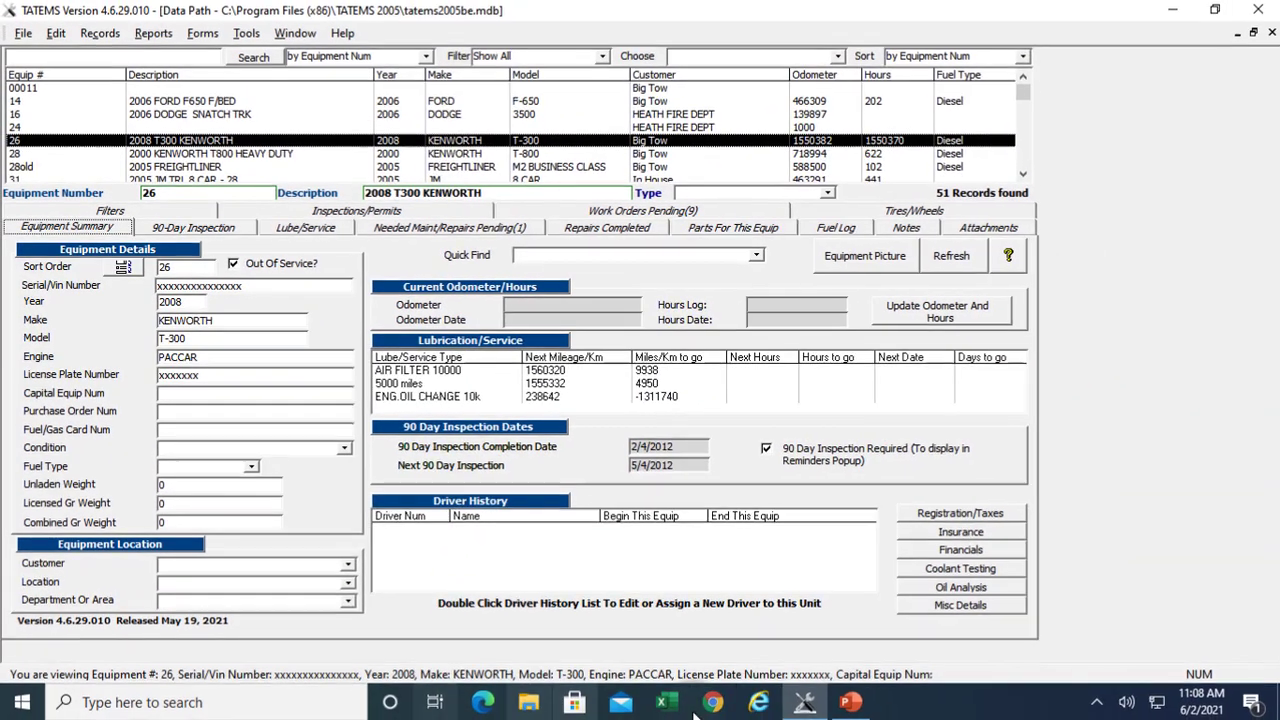
Turn off the Stop Asking to Backup when closing TATEMS preference and save the preferences.
left_click(860, 703)
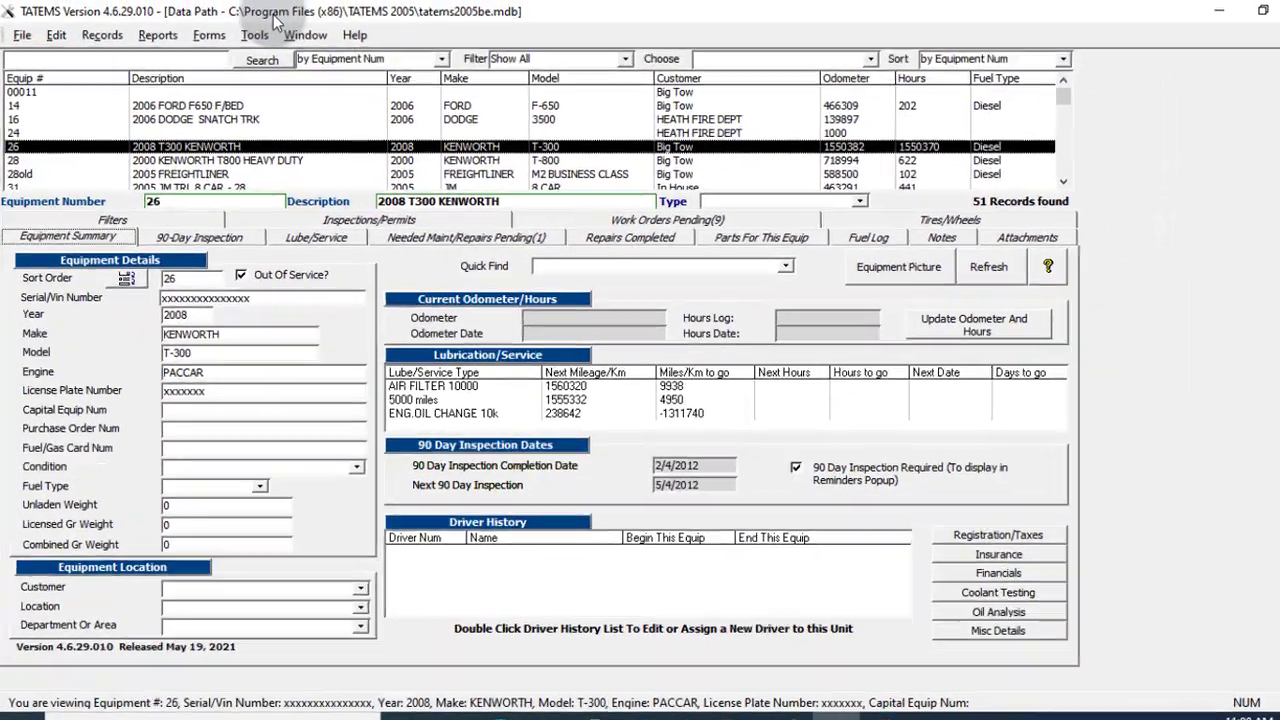
left_click(325, 34)
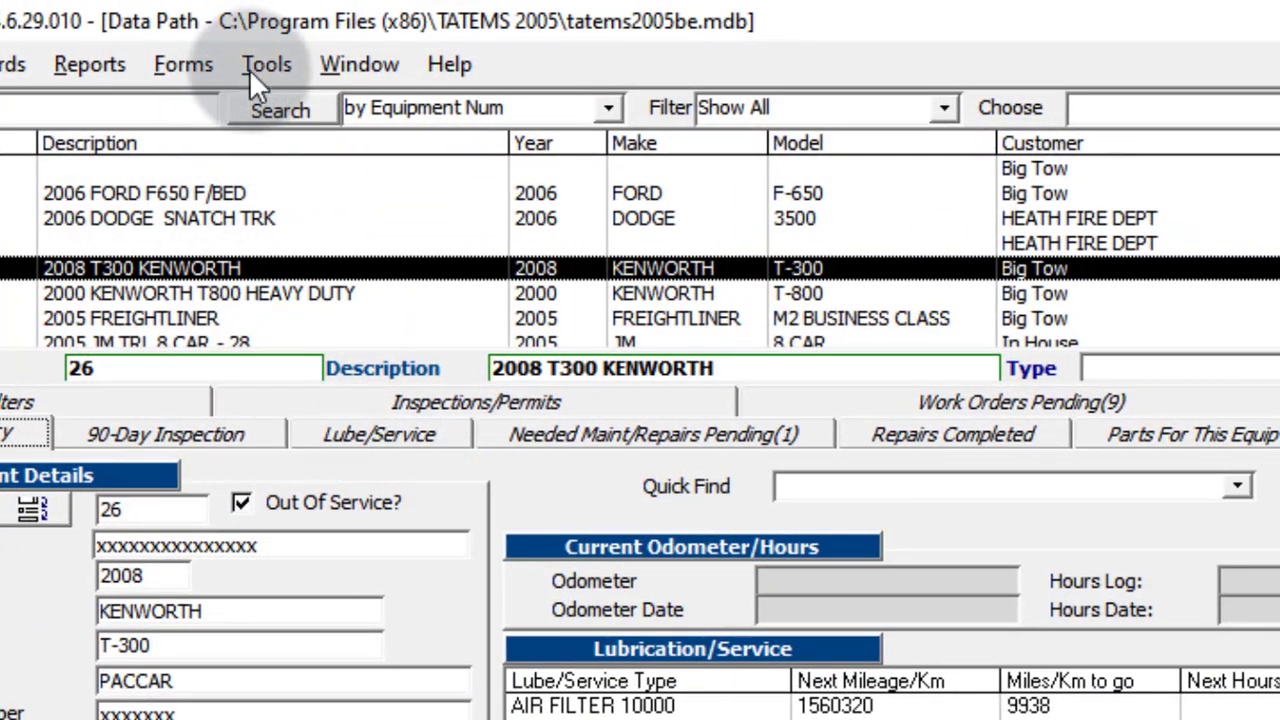
left_click(408, 70)
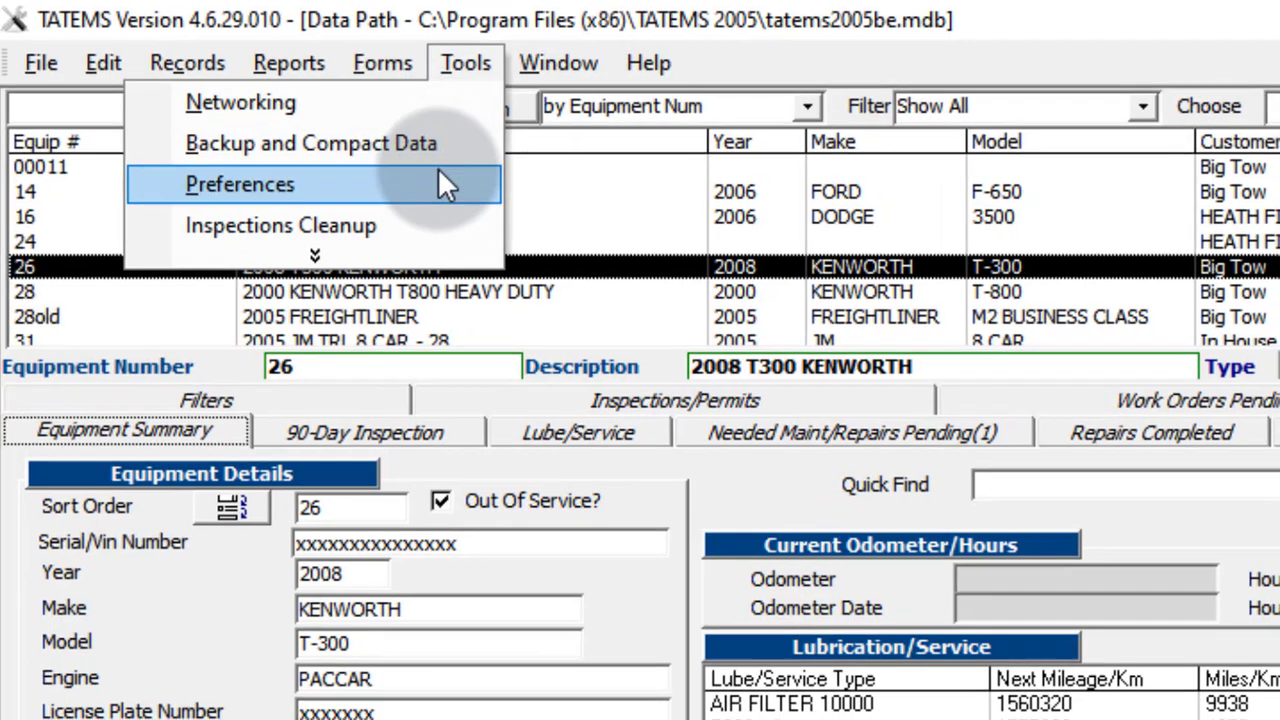
left_click(441, 178)
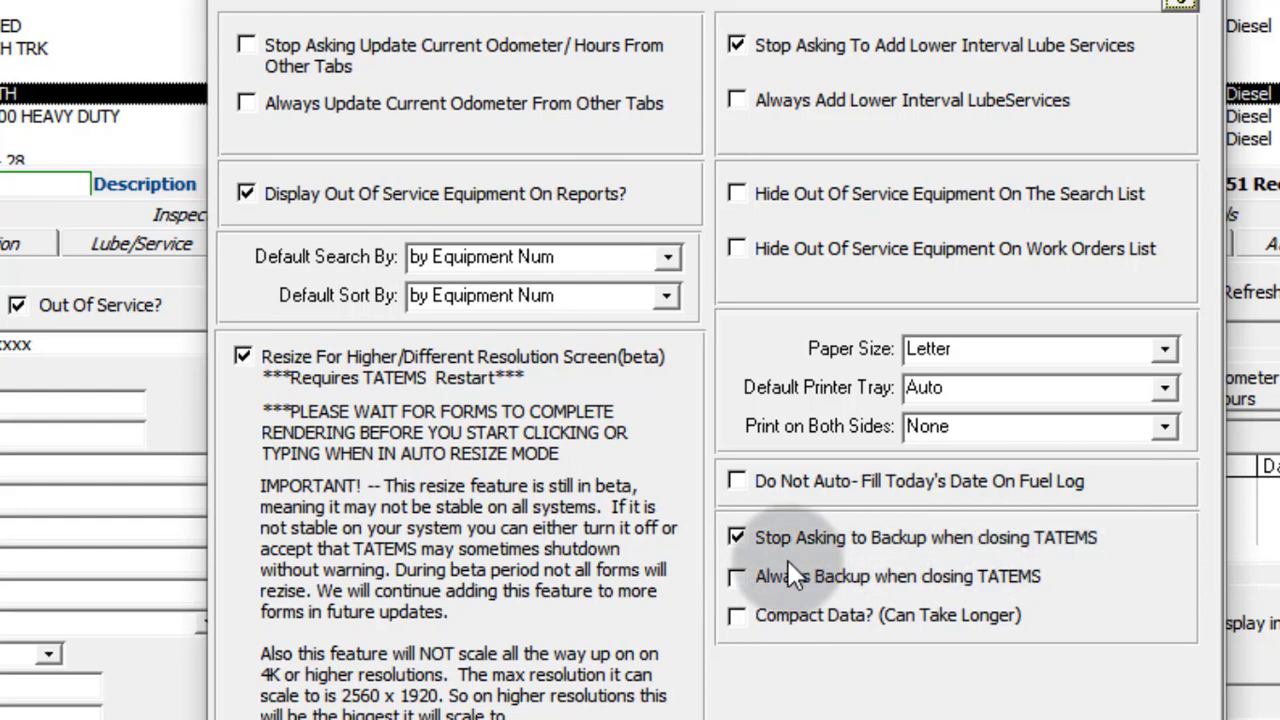
left_click(742, 539)
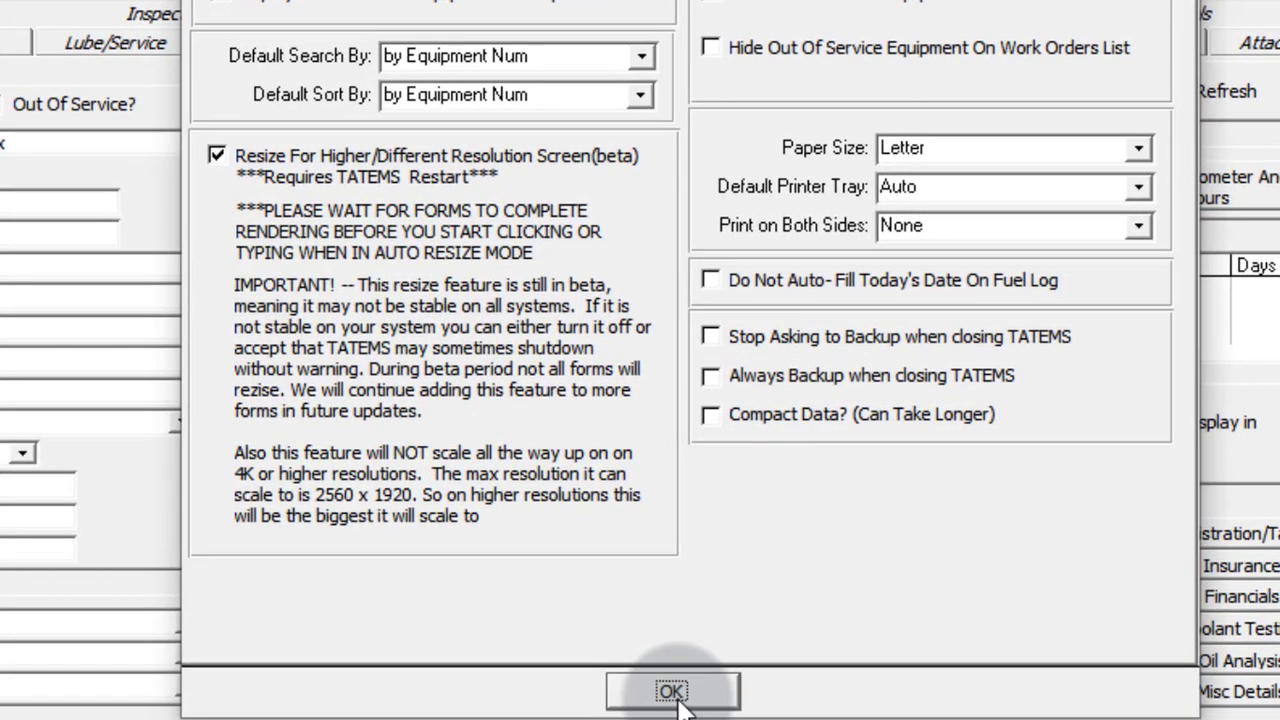
left_click(666, 690)
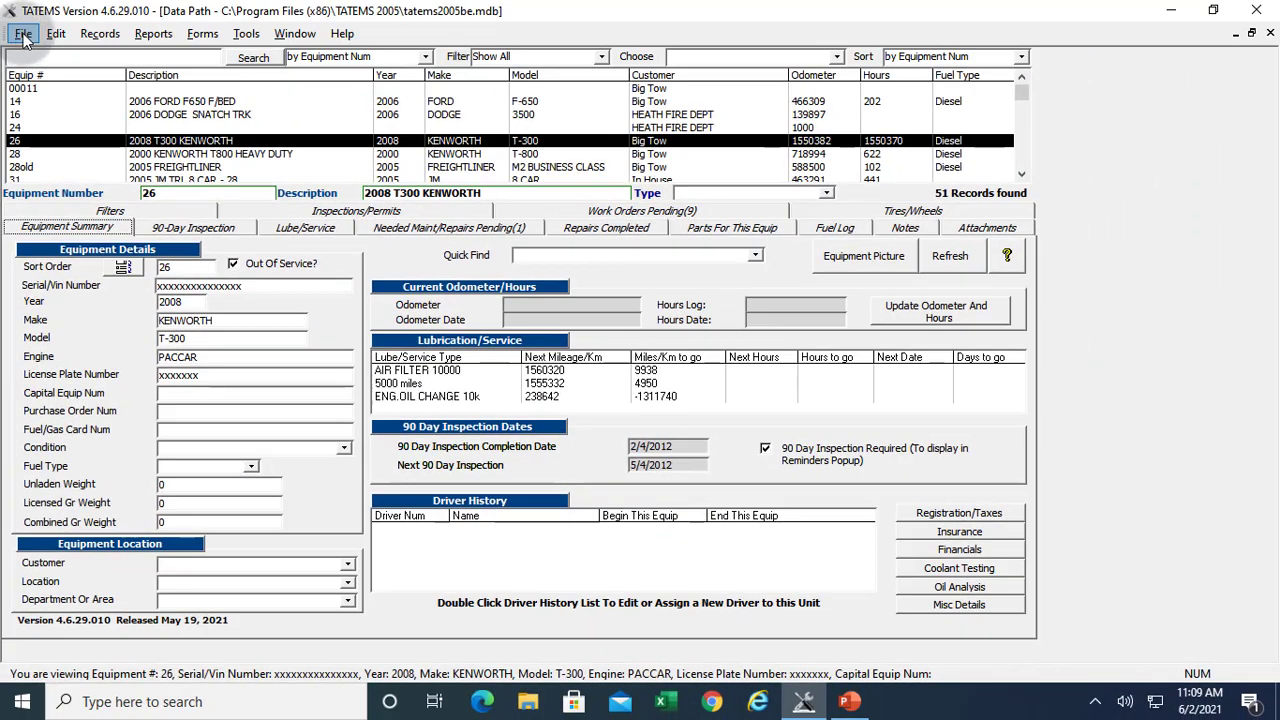
Exit TATEMS, relaunch it as TATEMS 20-20 and display the equipment record for unit 24.
left_click(23, 36)
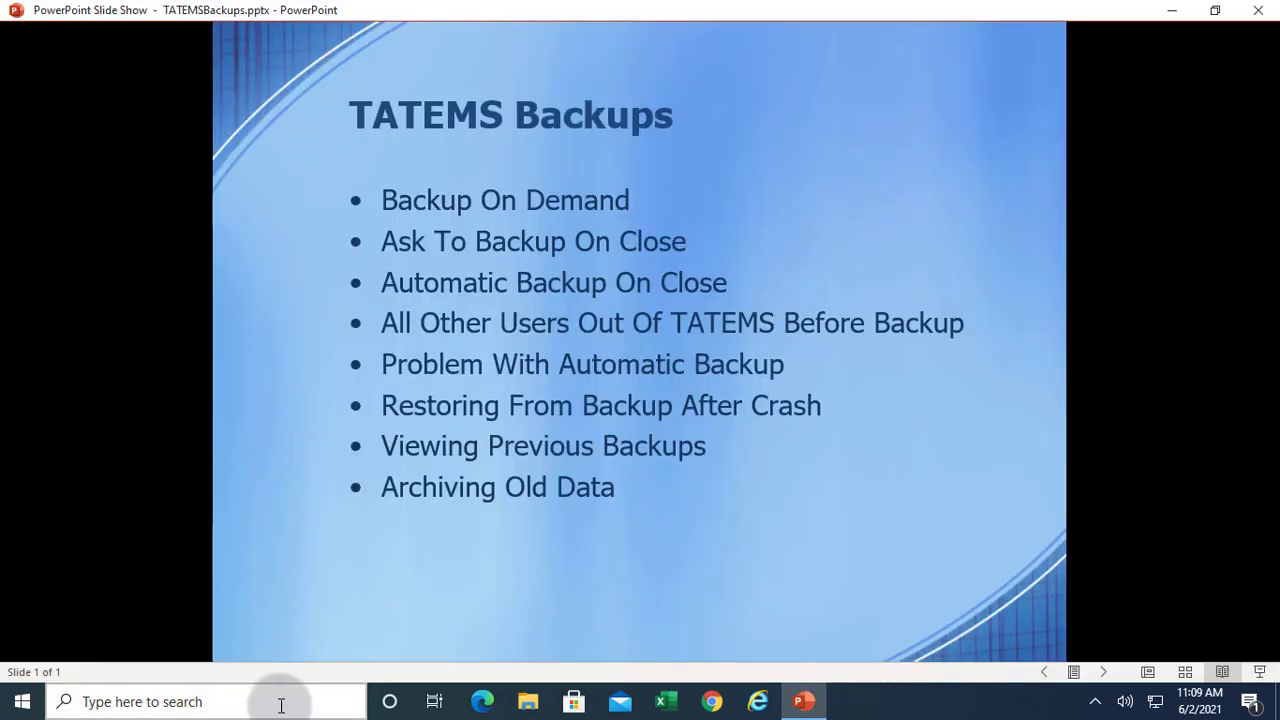
left_click(281, 705)
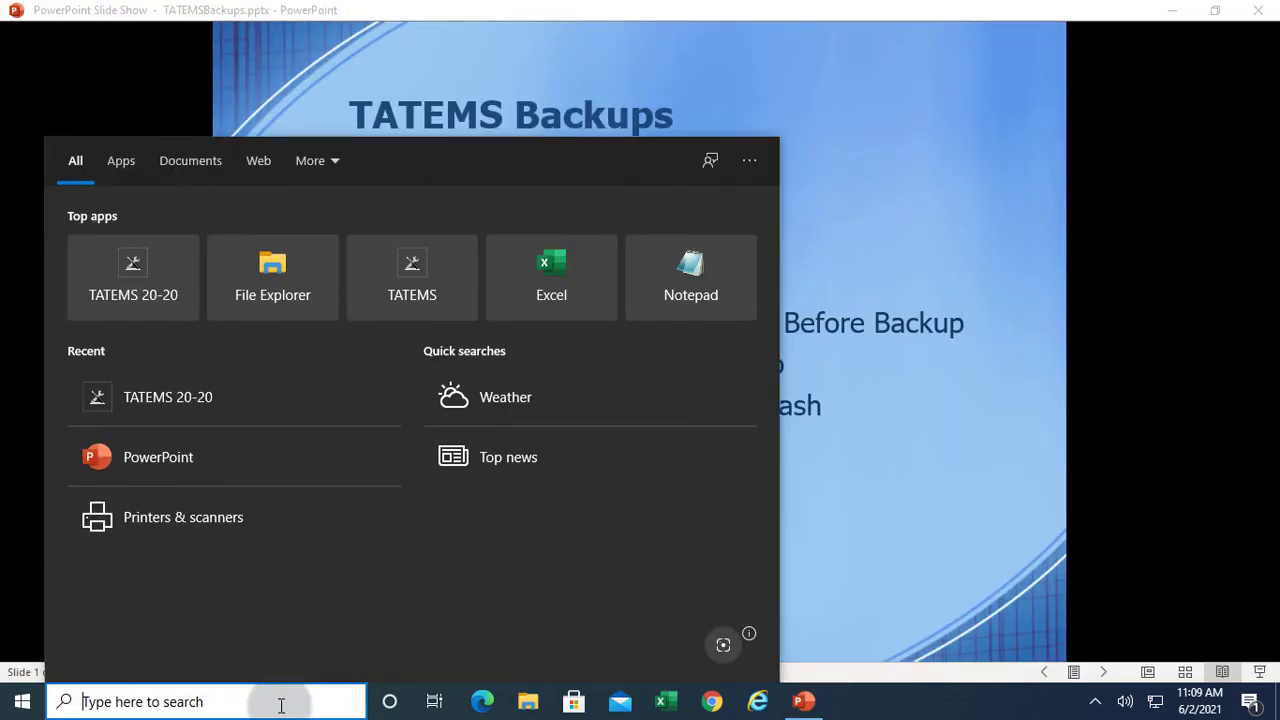
type("tatems")
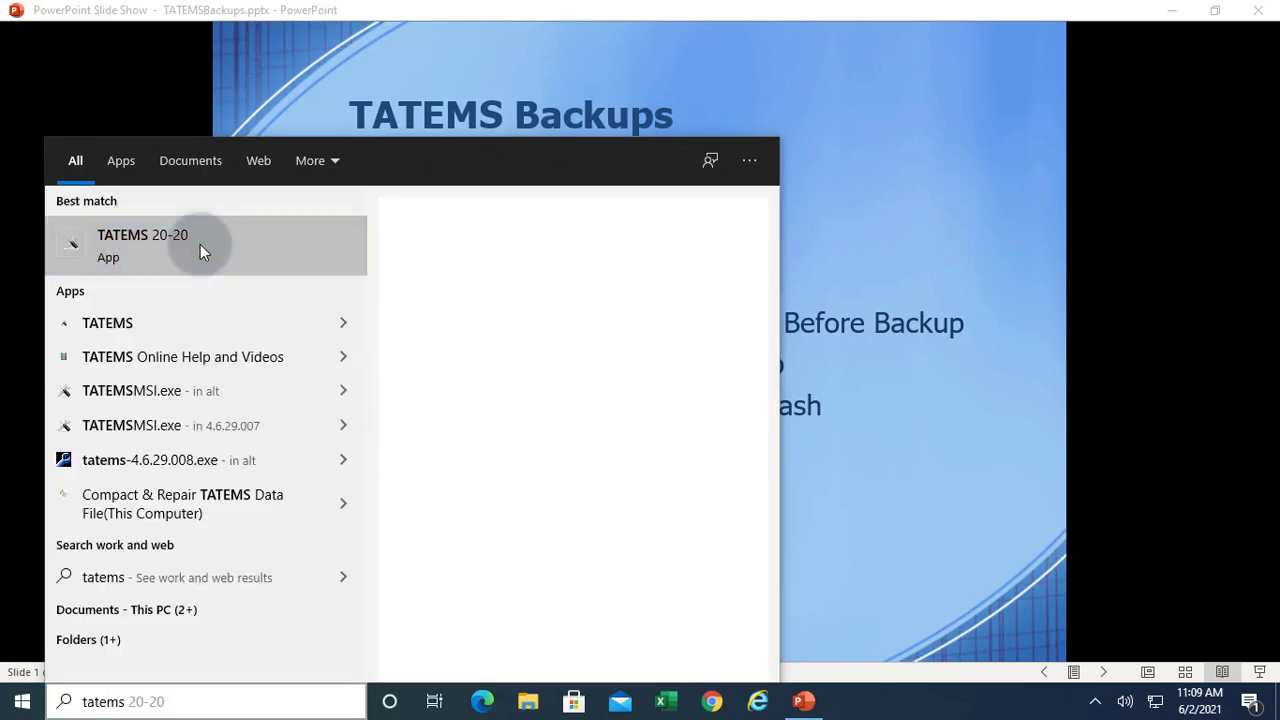
left_click(200, 246)
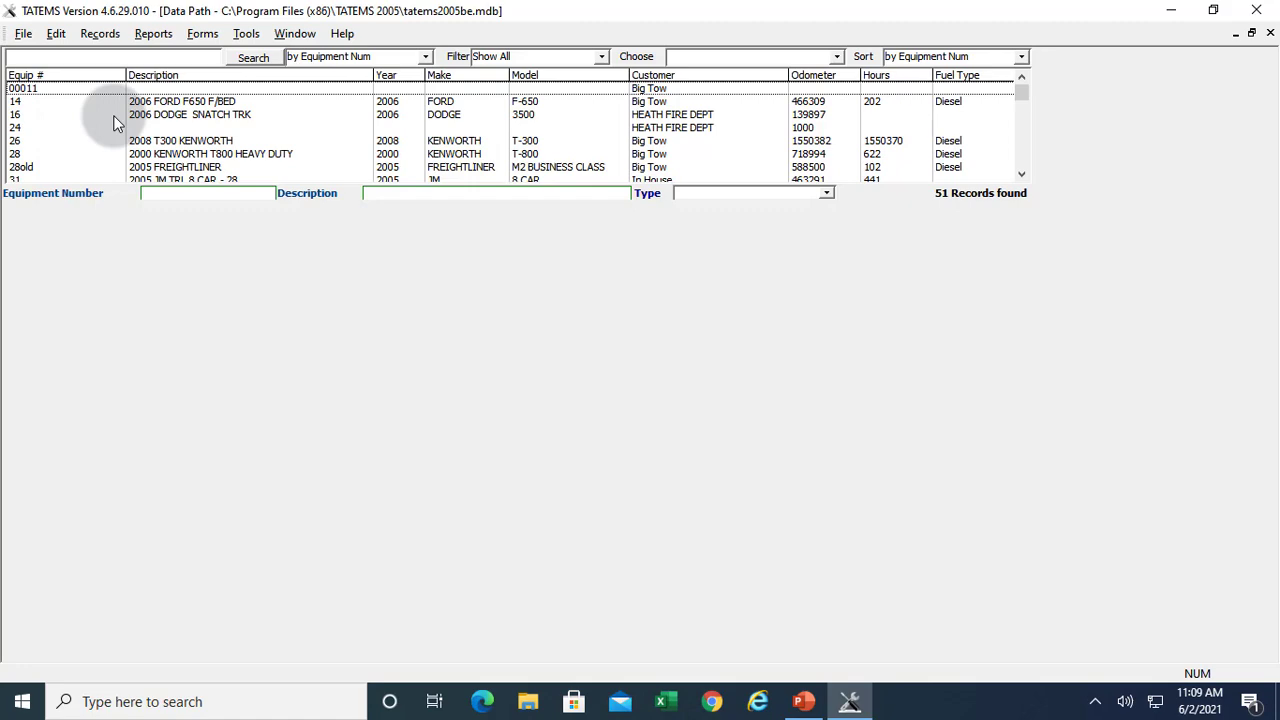
left_click(113, 125)
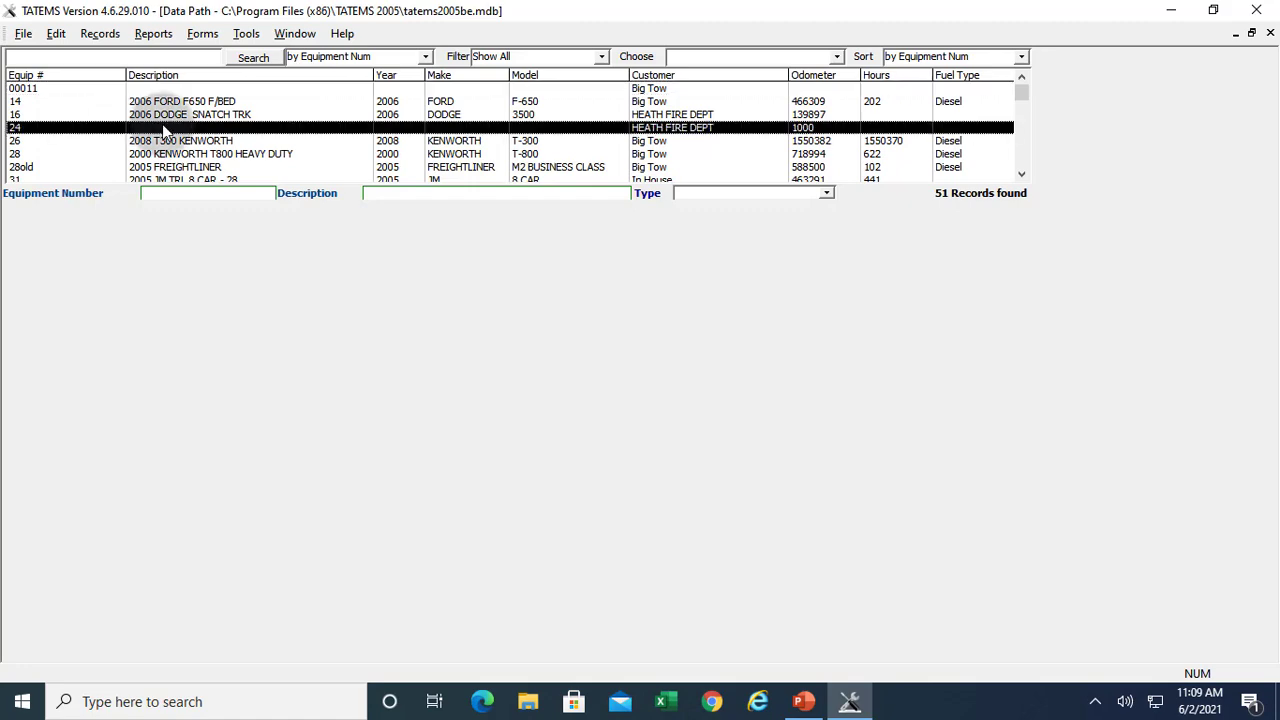
Exit TATEMS and accept the offer to back up now.
left_click(23, 34)
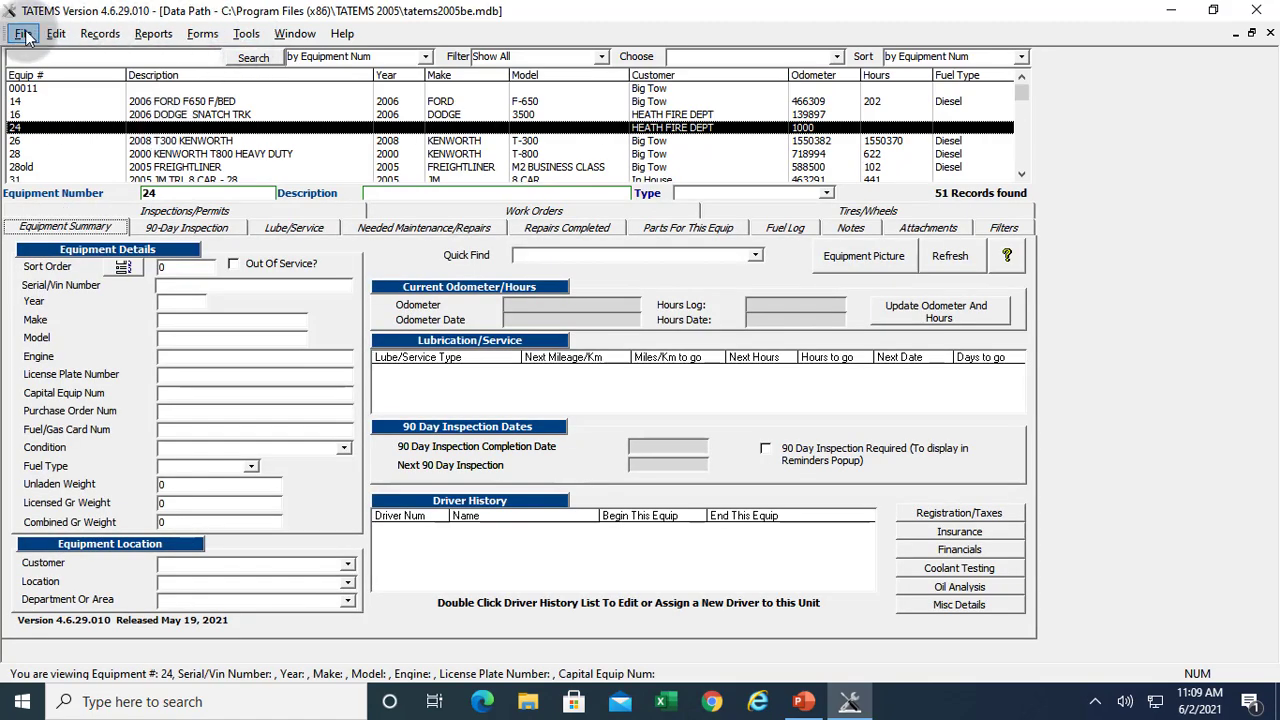
left_click(45, 86)
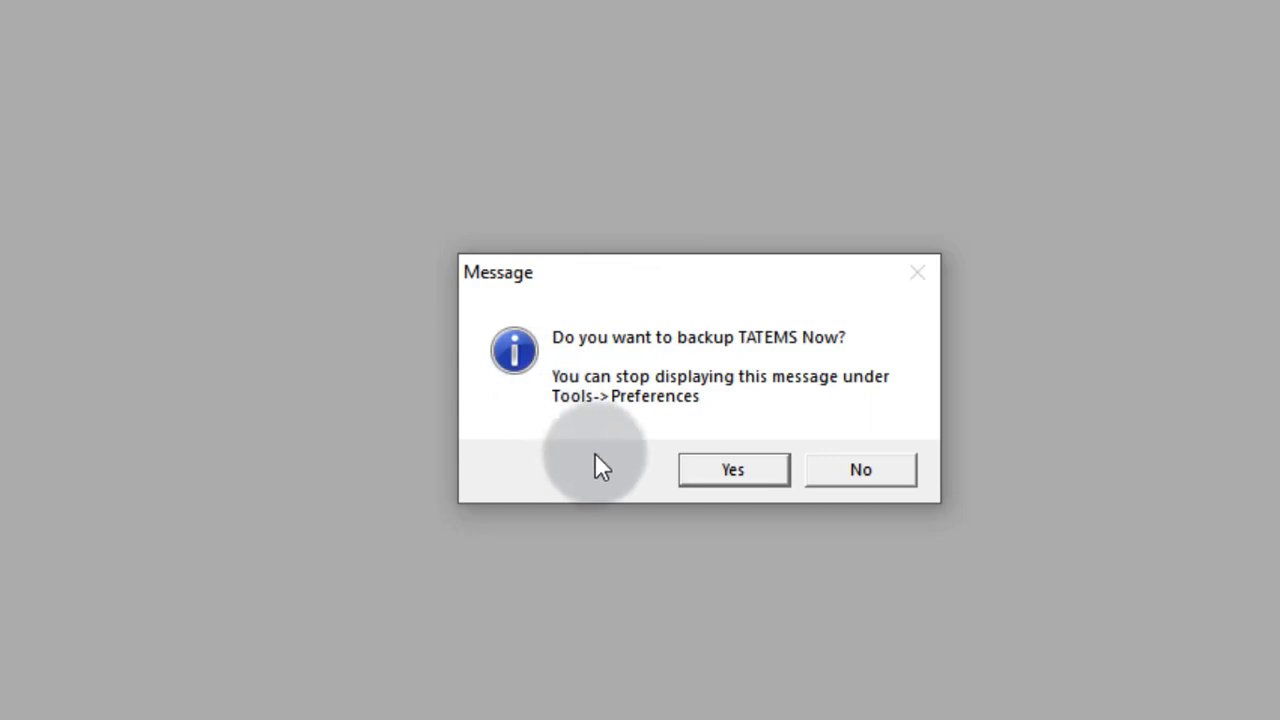
left_click(736, 471)
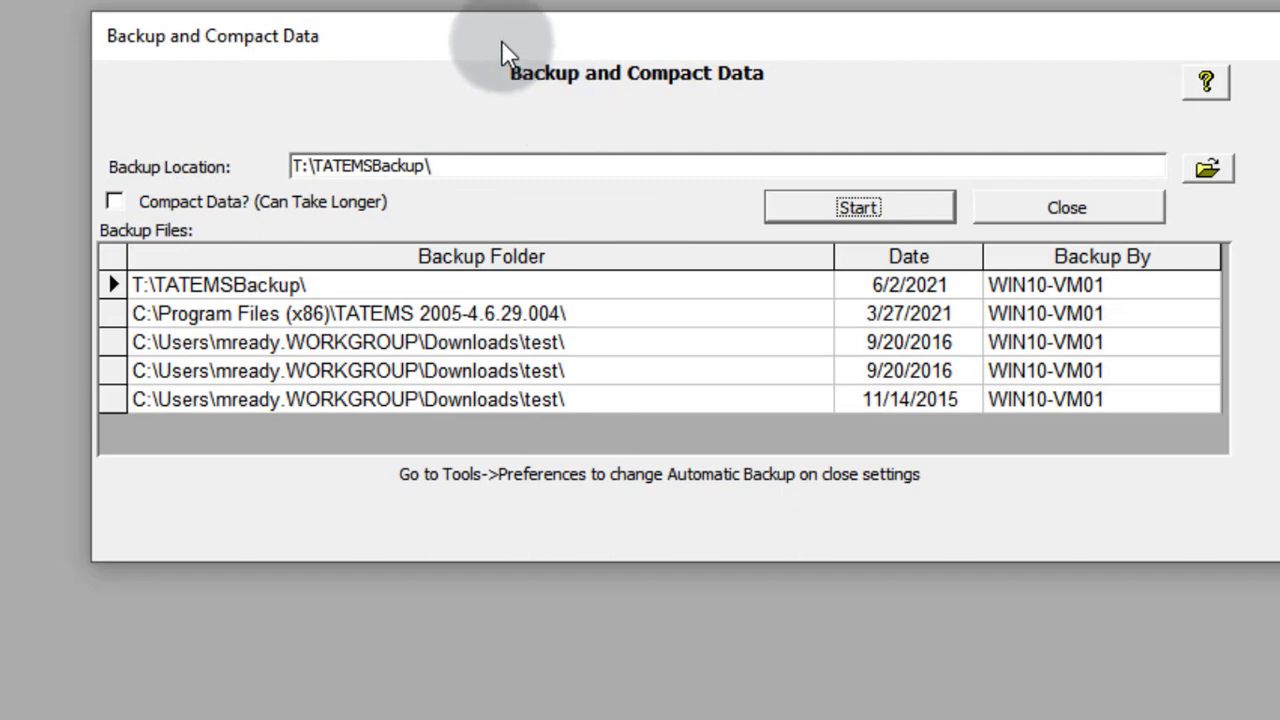
Run the backup to T:\TATEMSBackup\ without compacting the data, and bring up the Windows search.
left_click_drag(501, 42, 486, 44)
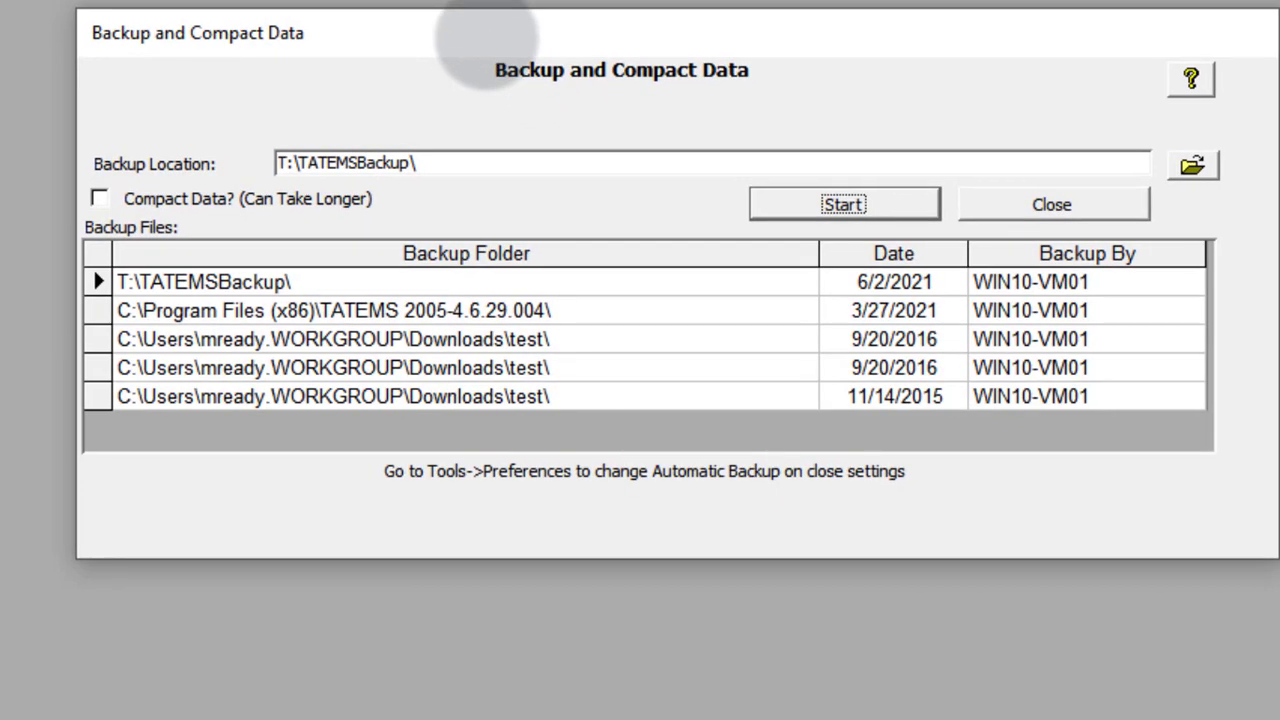
left_click(463, 157)
key("shift+Home")
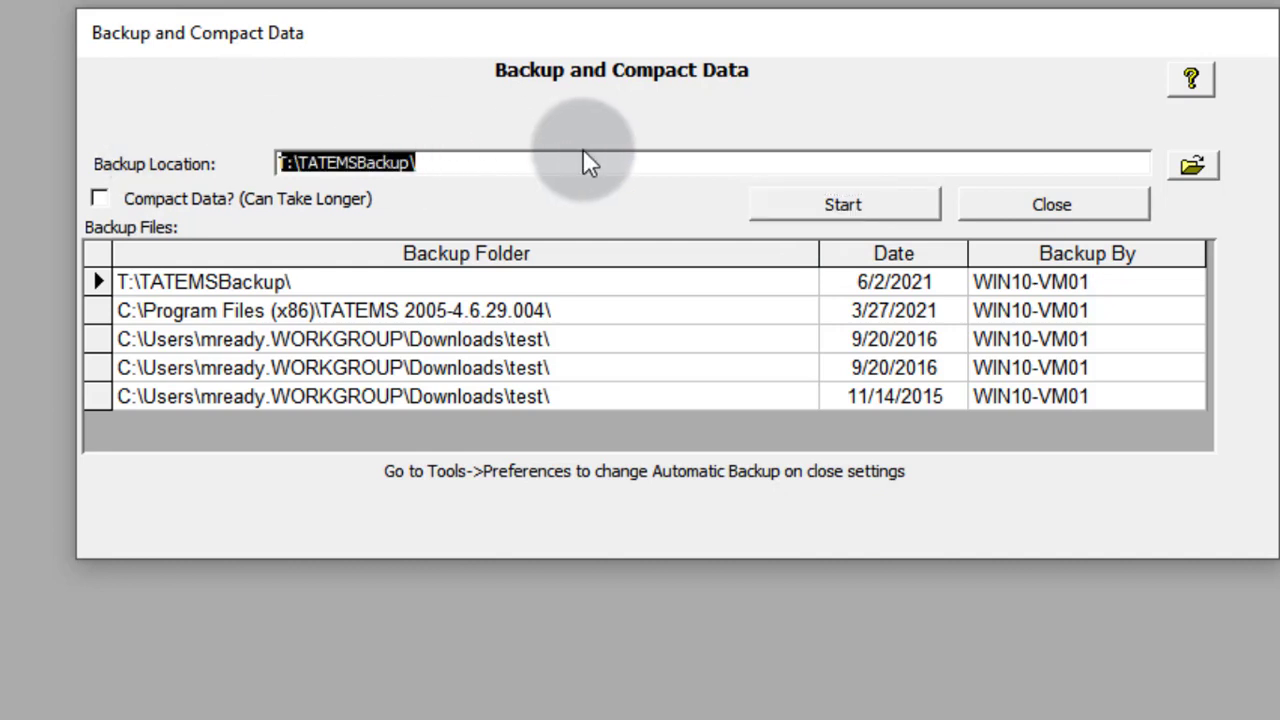
left_click(856, 204)
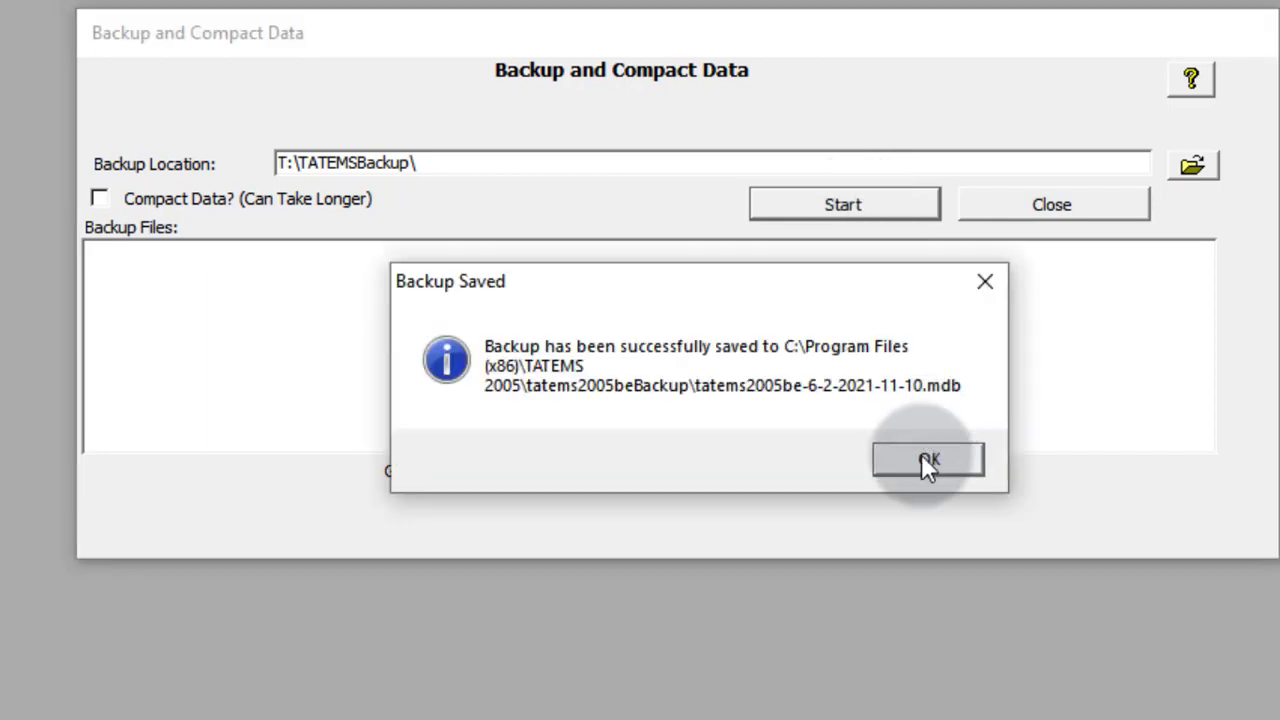
left_click(926, 464)
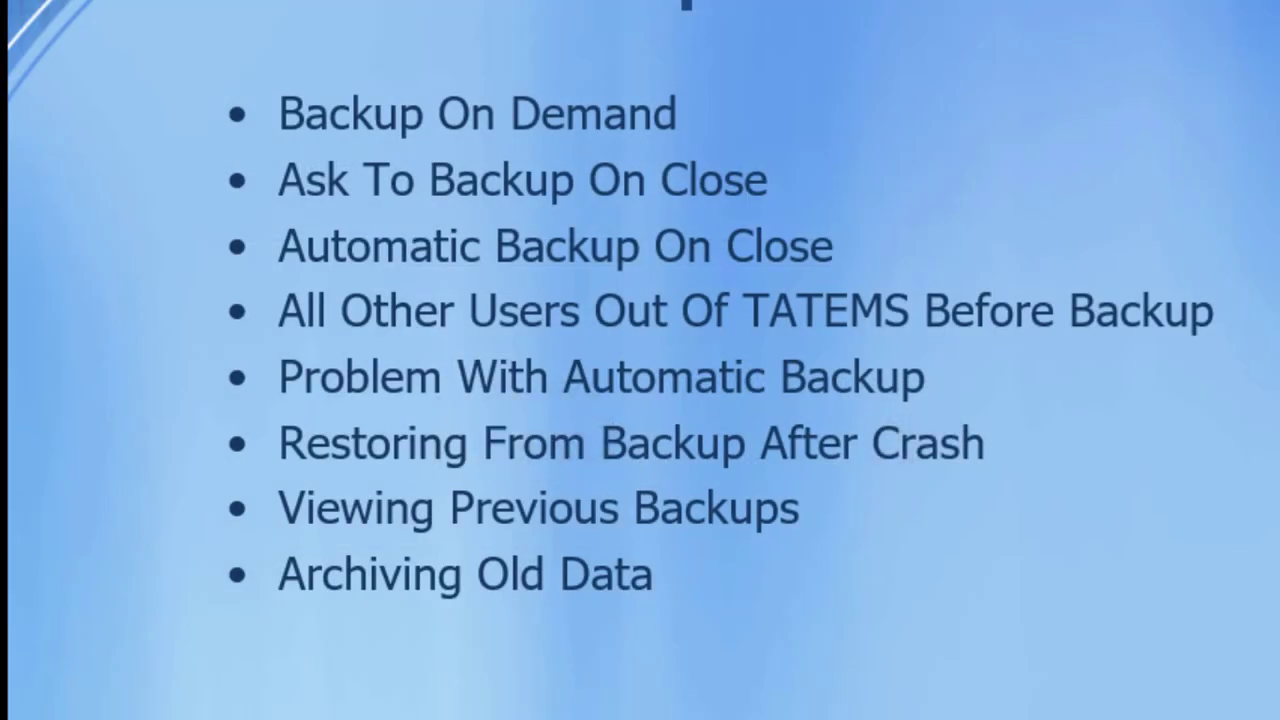
key("super+s")
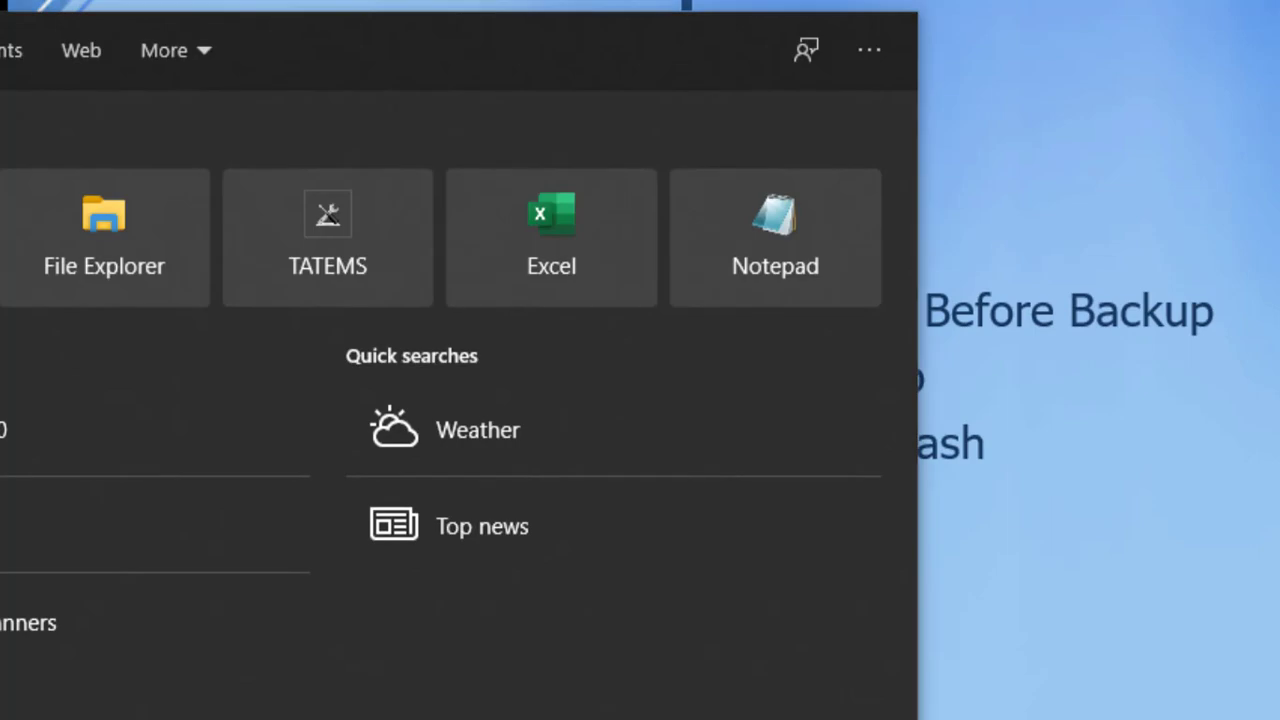
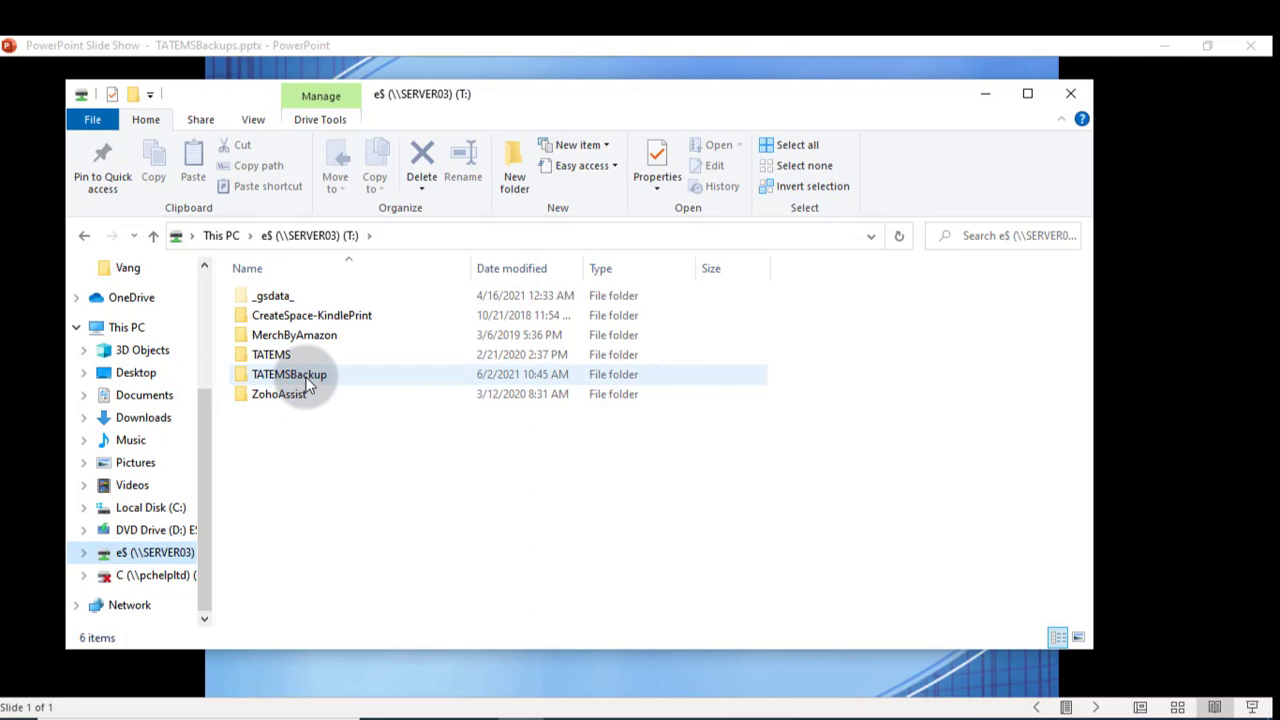
Open T:\TATEMSBackup in File Explorer, sort the backups newest first and check the File name extensions display option.
double_click(300, 378)
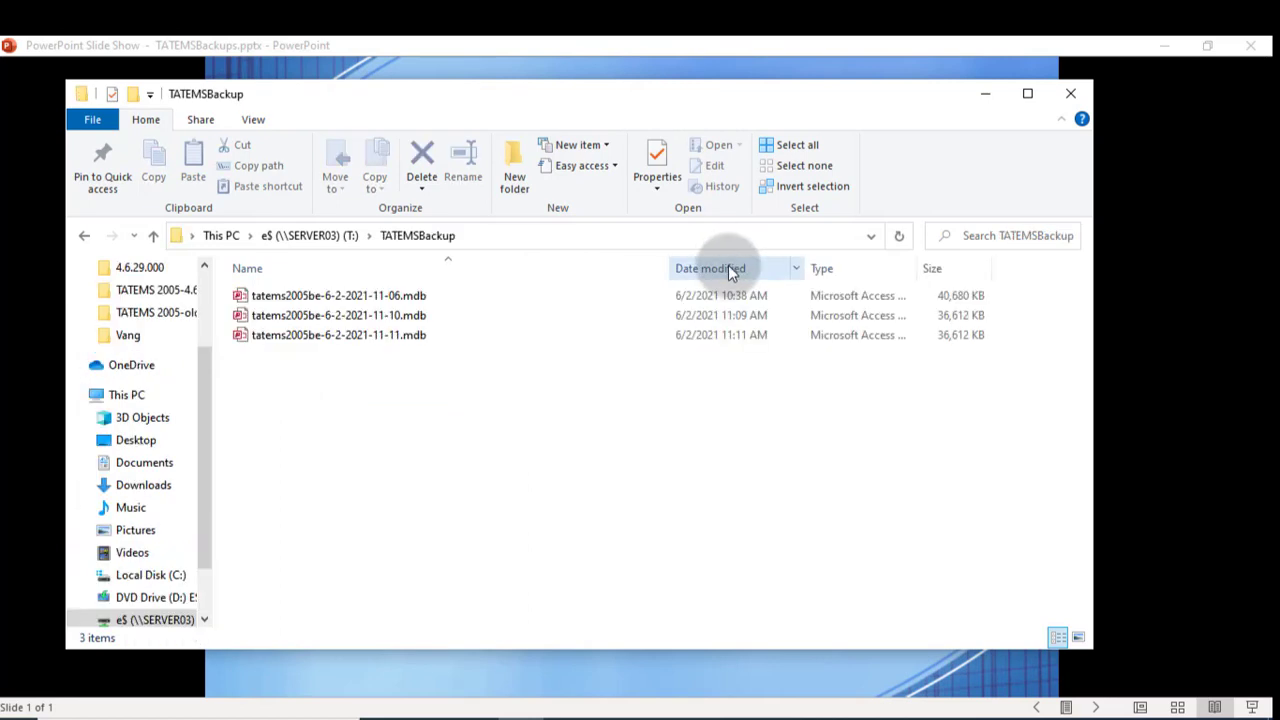
left_click(728, 268)
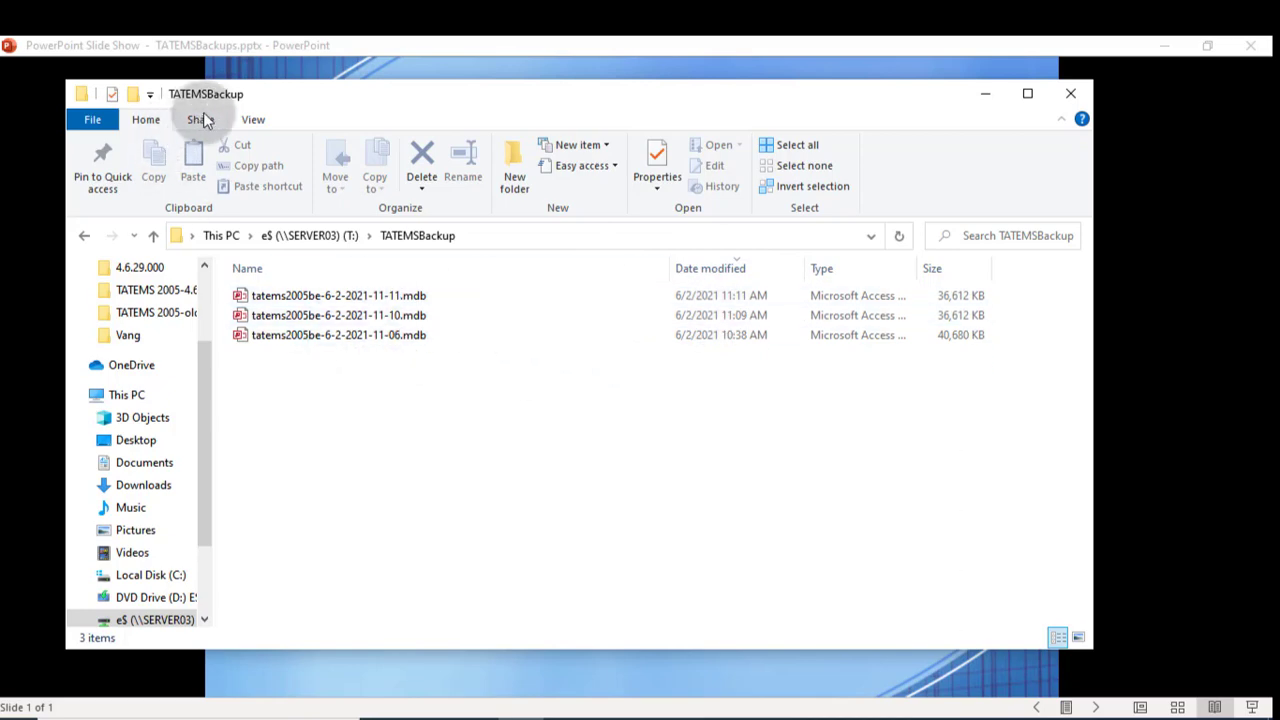
left_click(255, 119)
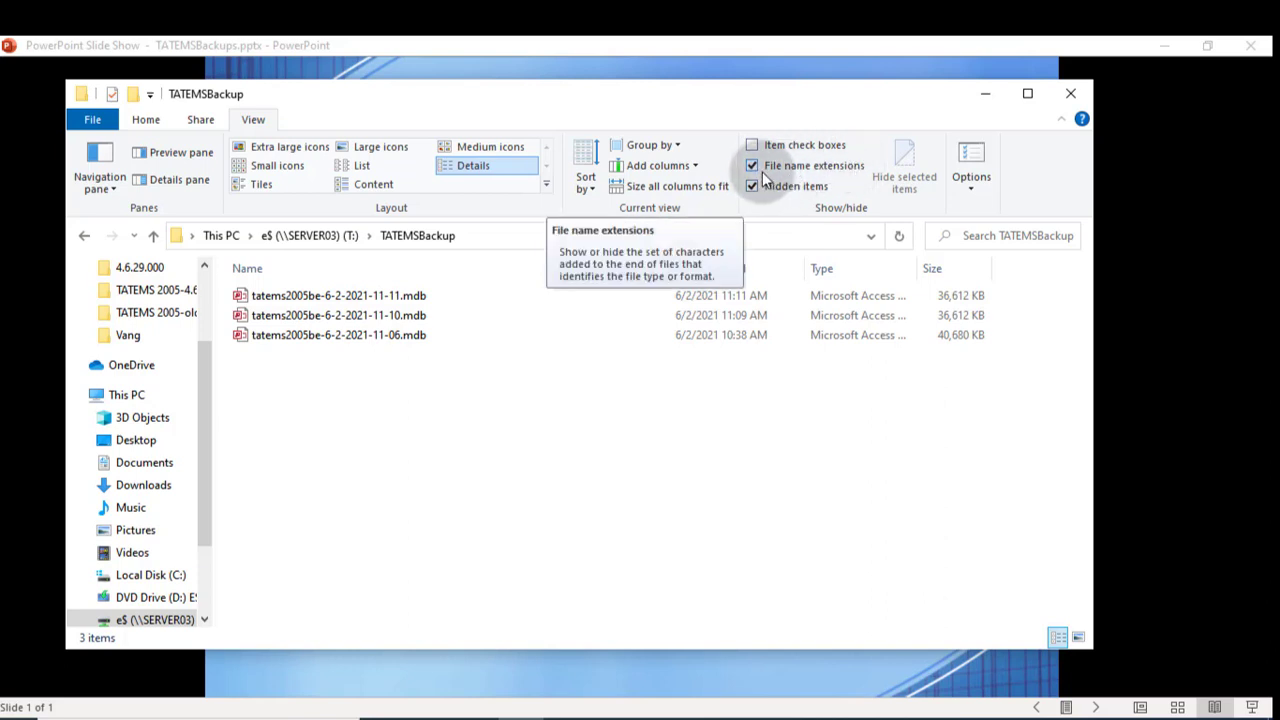
Copy the newest backup file, tatems2005be-6-2-2021-11-11.mdb.
left_click(310, 297)
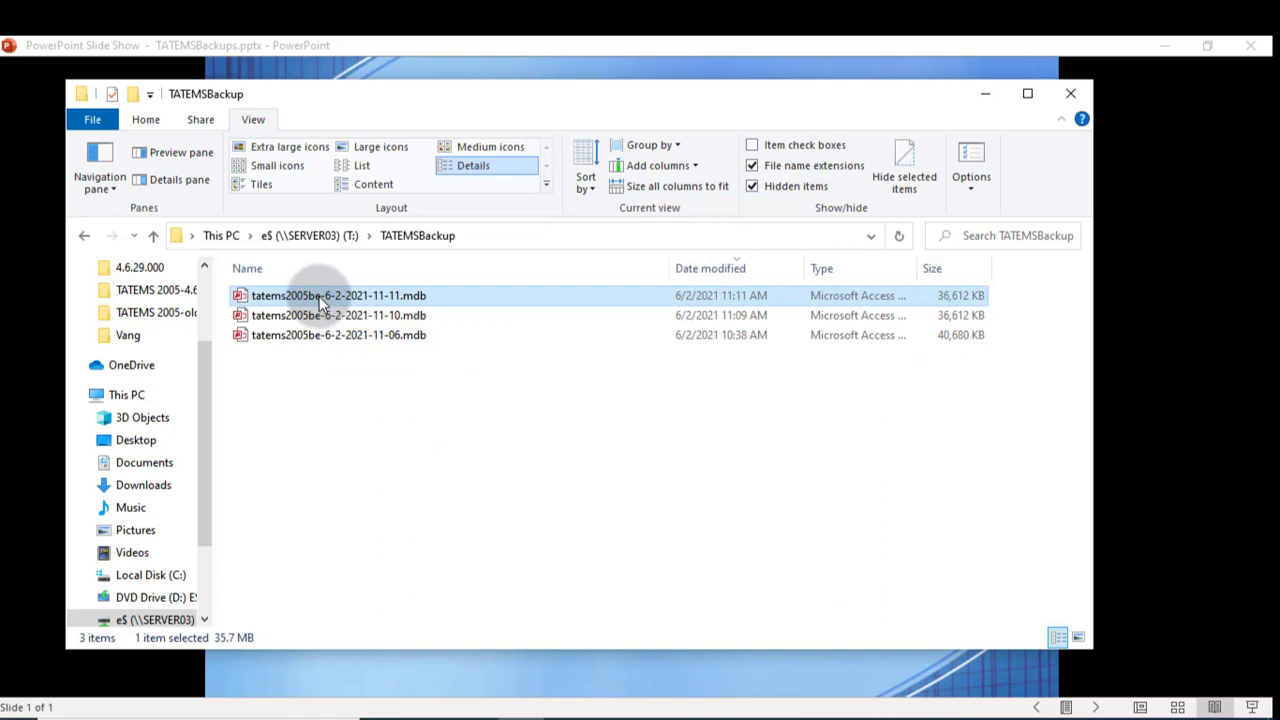
right_click(319, 296)
left_click(149, 509)
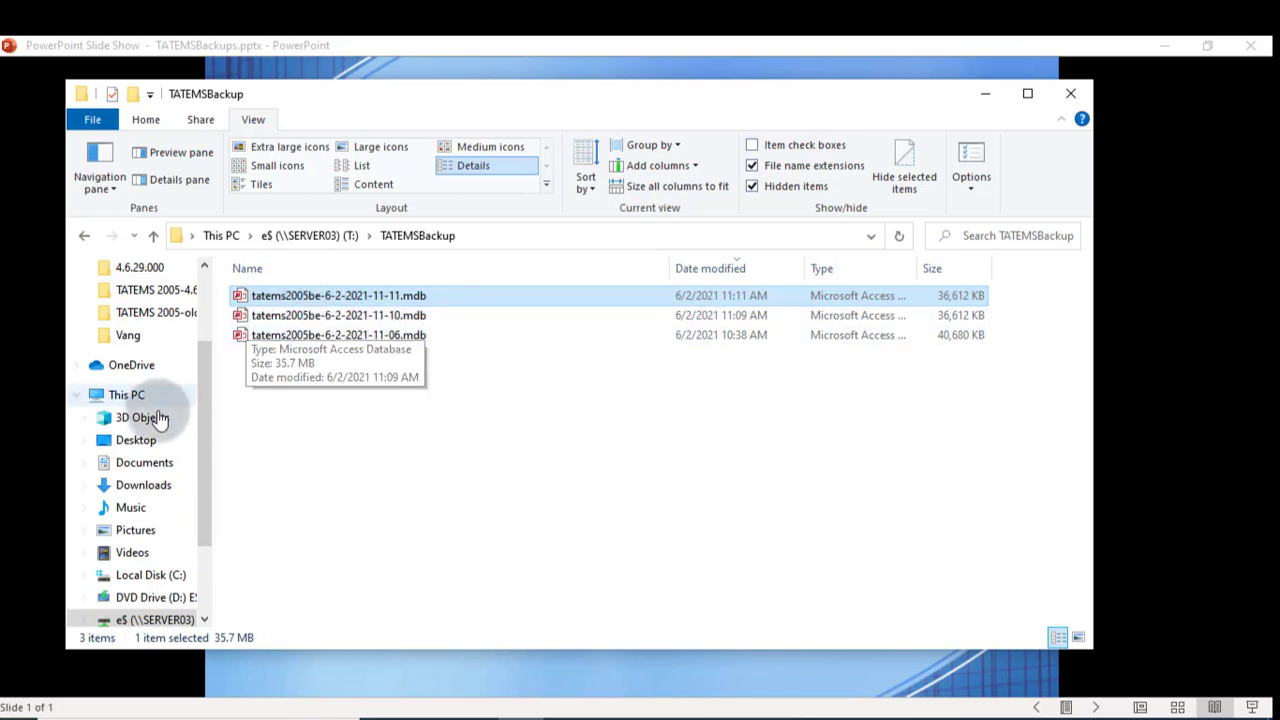
Go to the live data folder C:\Program Files (x86)\TATEMS 2005.
left_click_drag(203, 420, 201, 461)
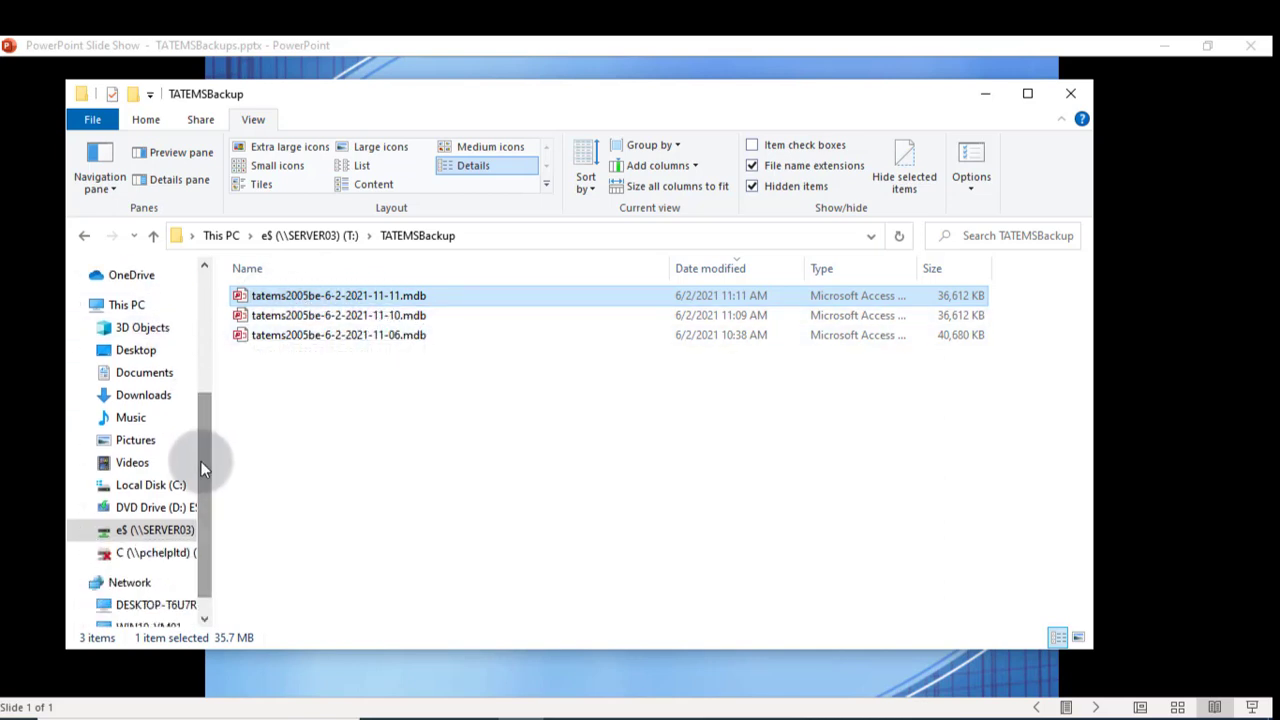
left_click(140, 487)
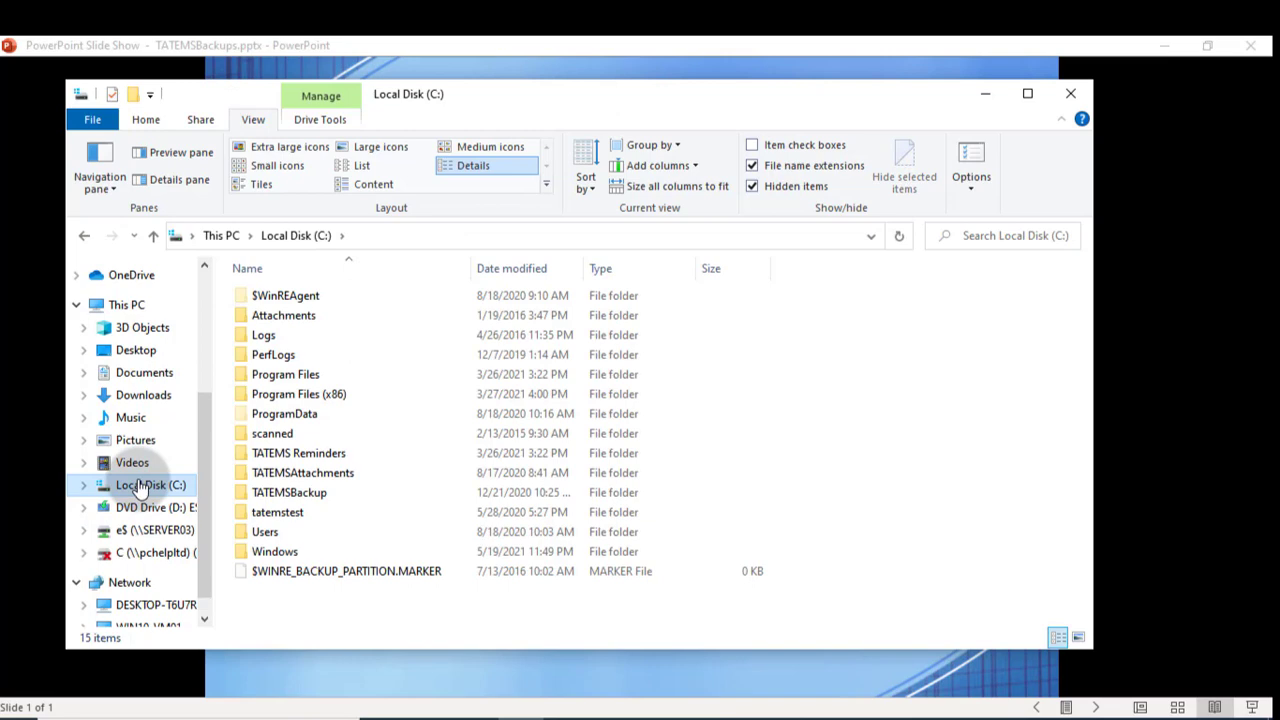
double_click(317, 394)
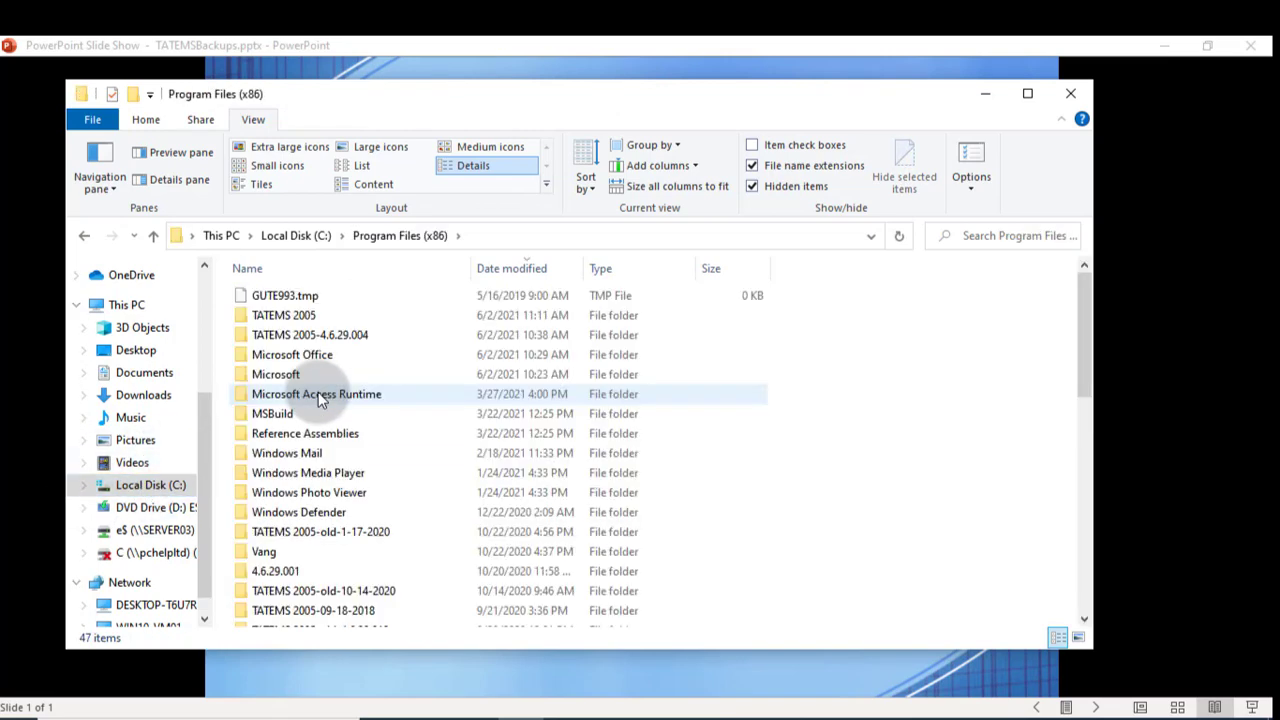
double_click(297, 318)
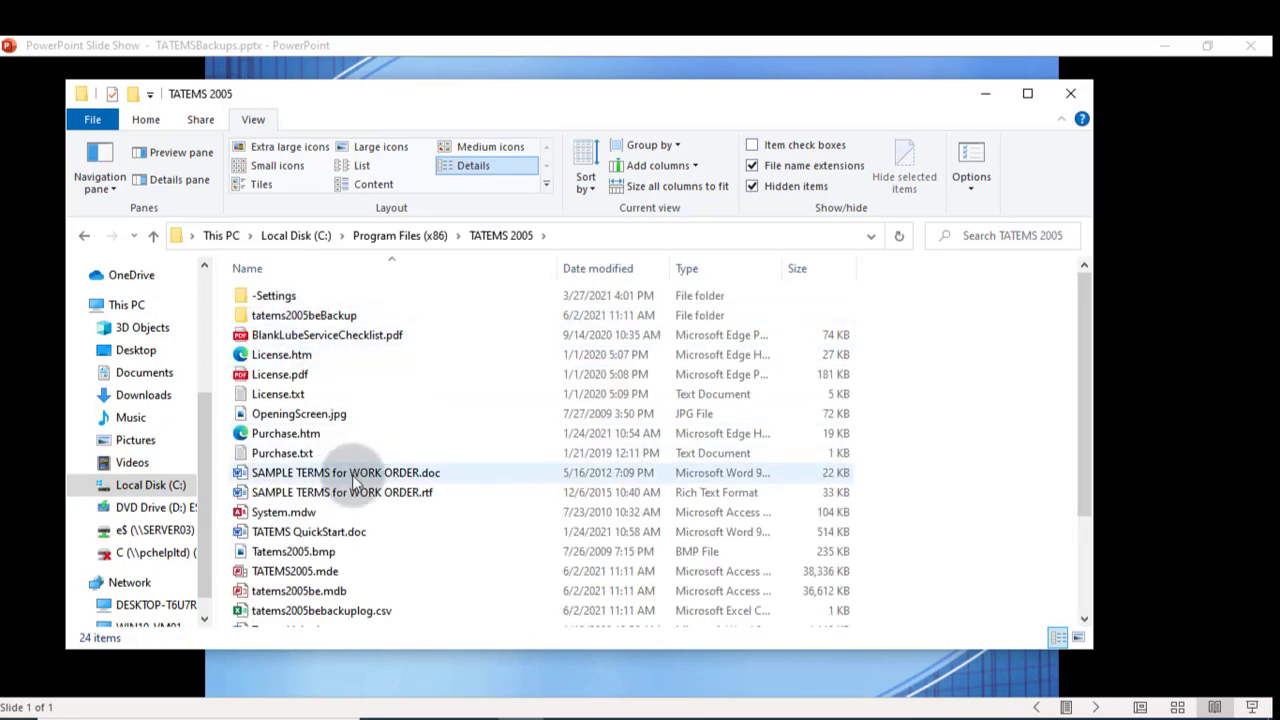
Rename the live database tatems2005be.mdb to tatems2005be-old-6-2-2021.mdb and deselect it.
scroll(355, 485, "down", 2)
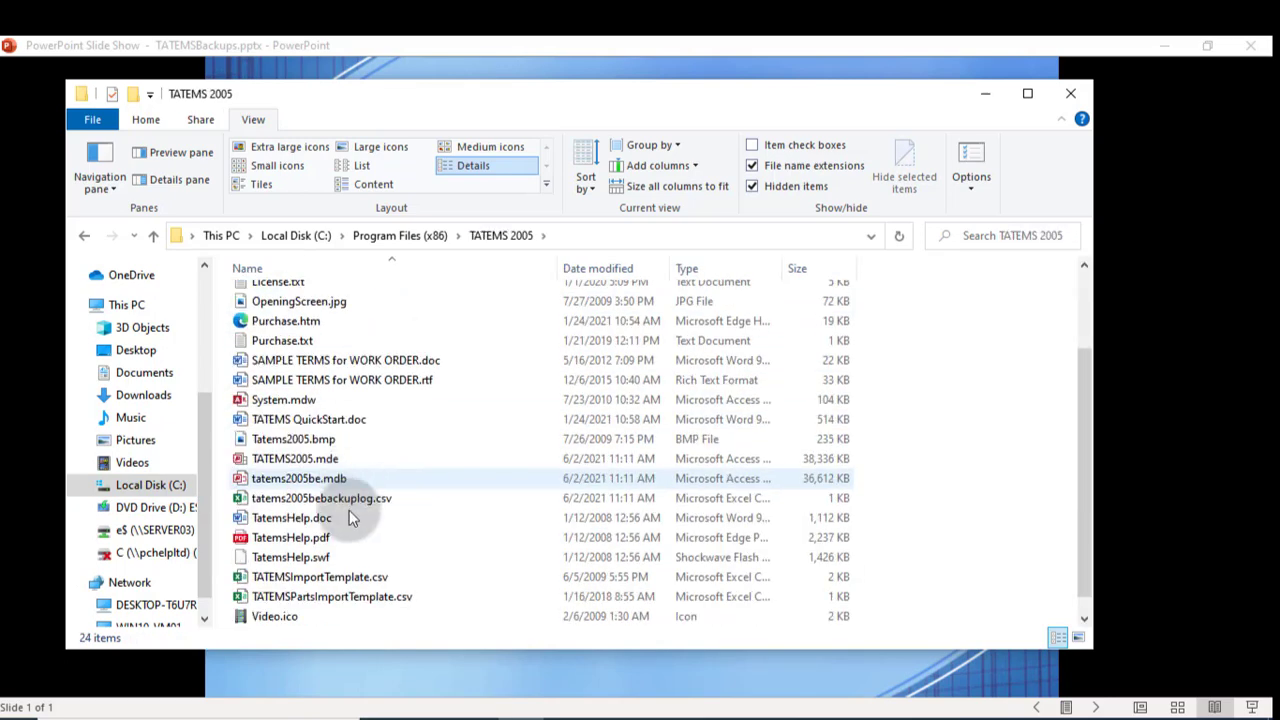
left_click(303, 480)
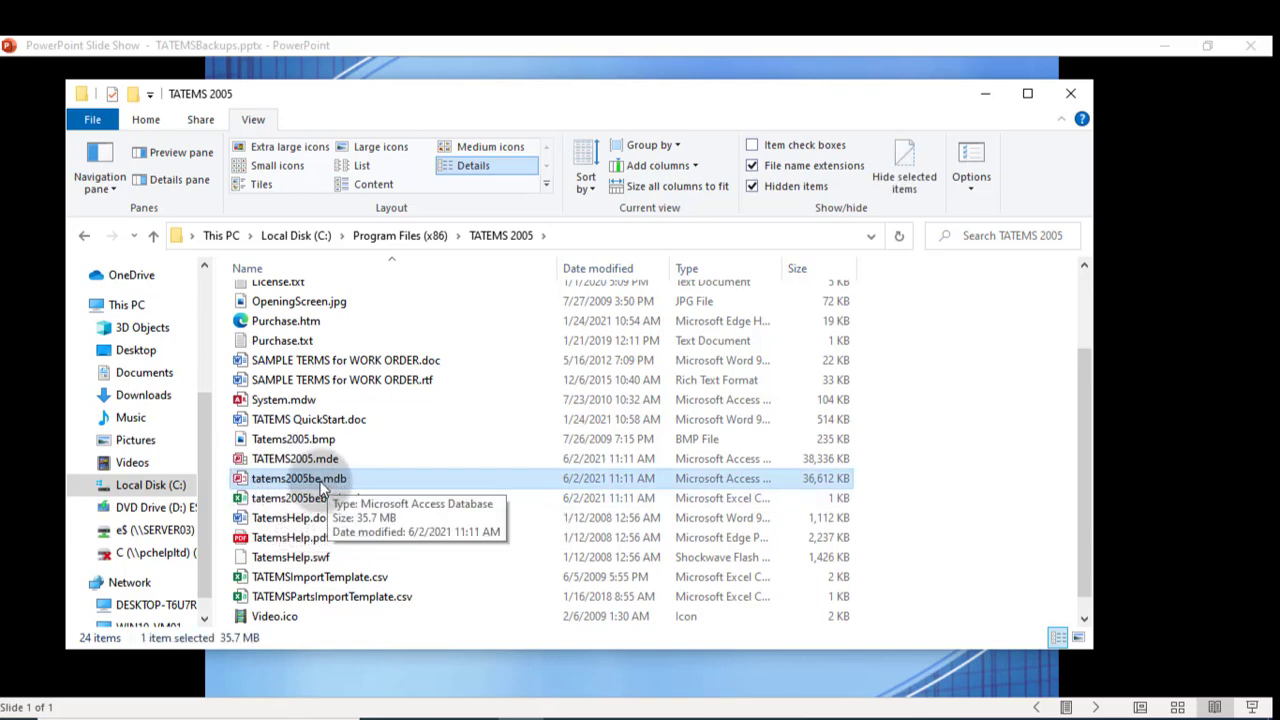
left_click(323, 482)
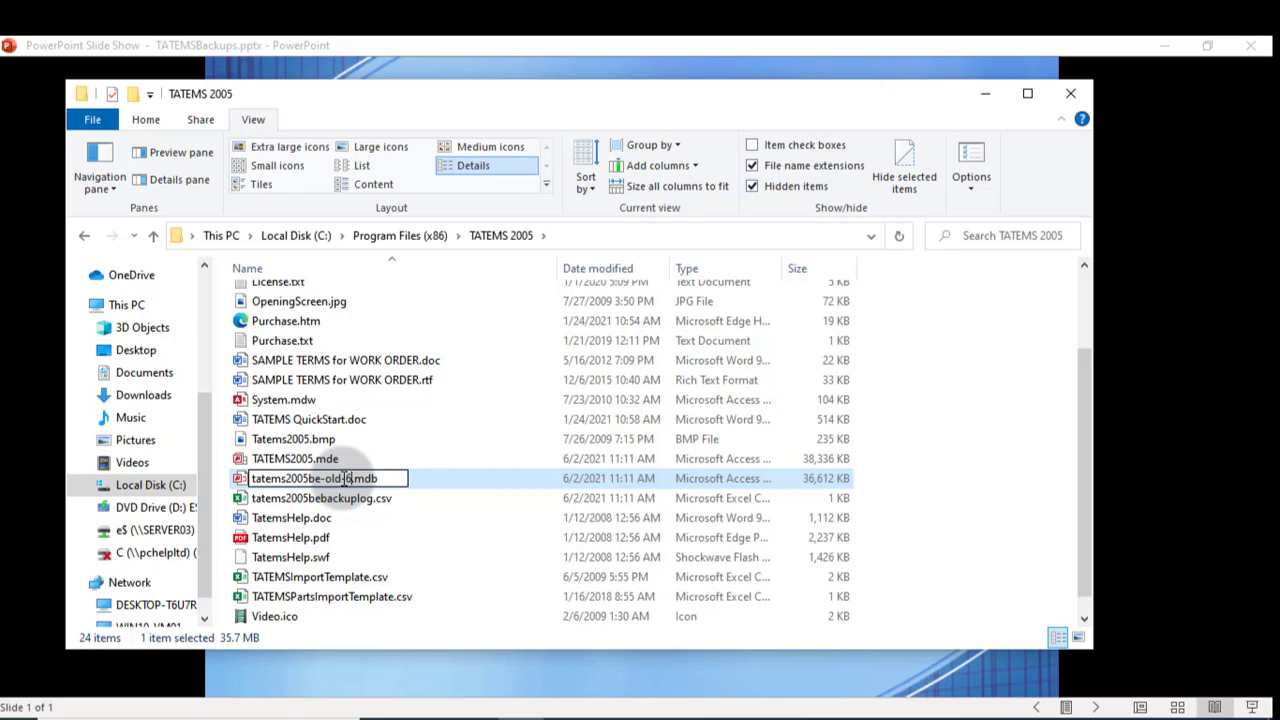
type("01")
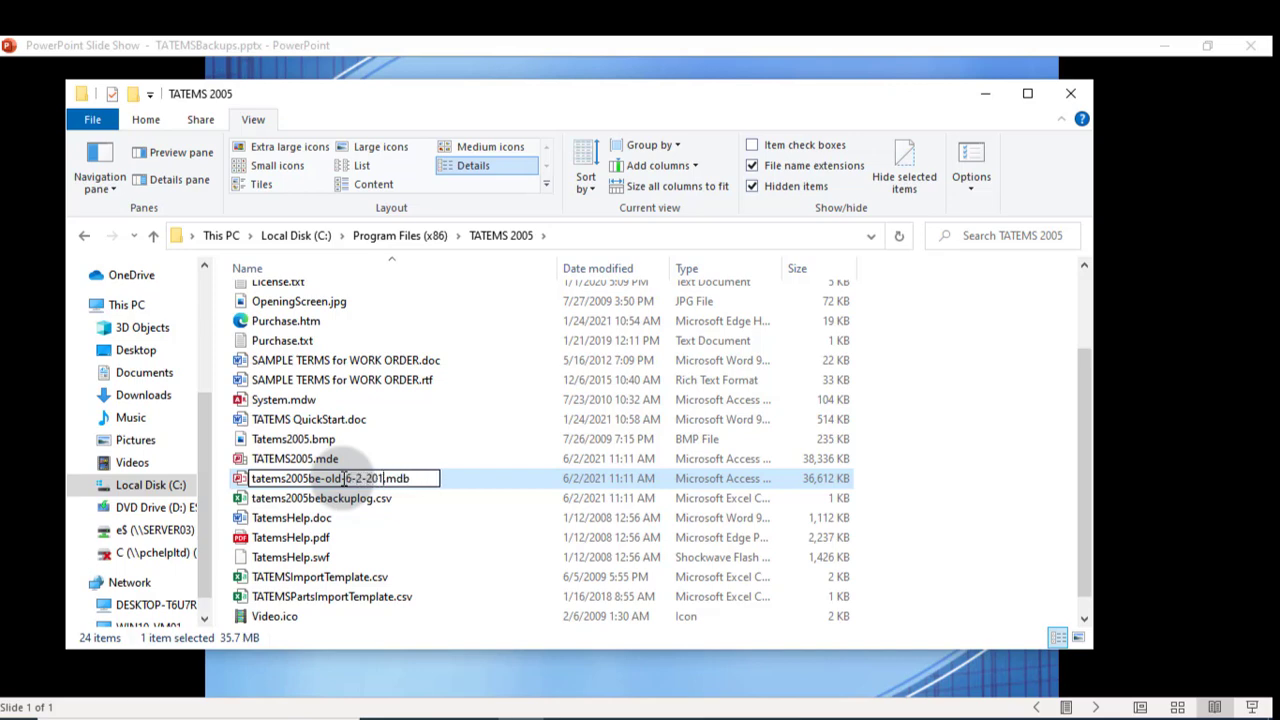
type("21")
key("Return")
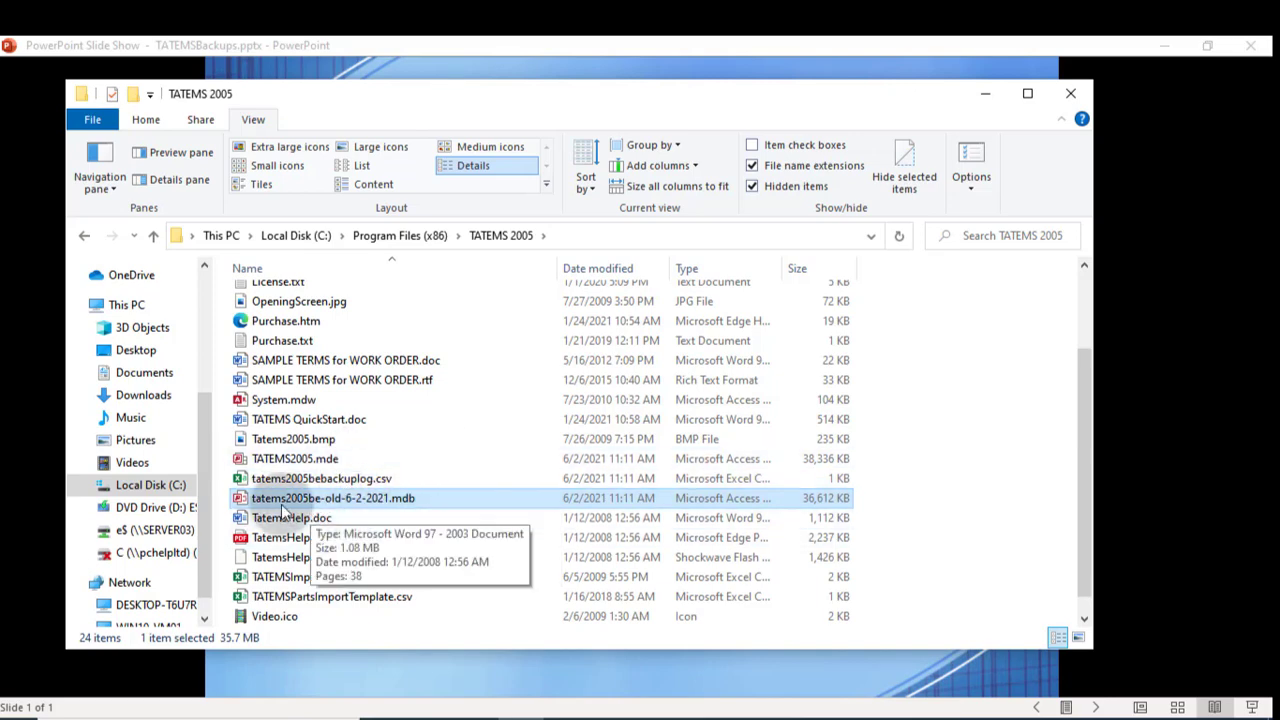
left_click(919, 402)
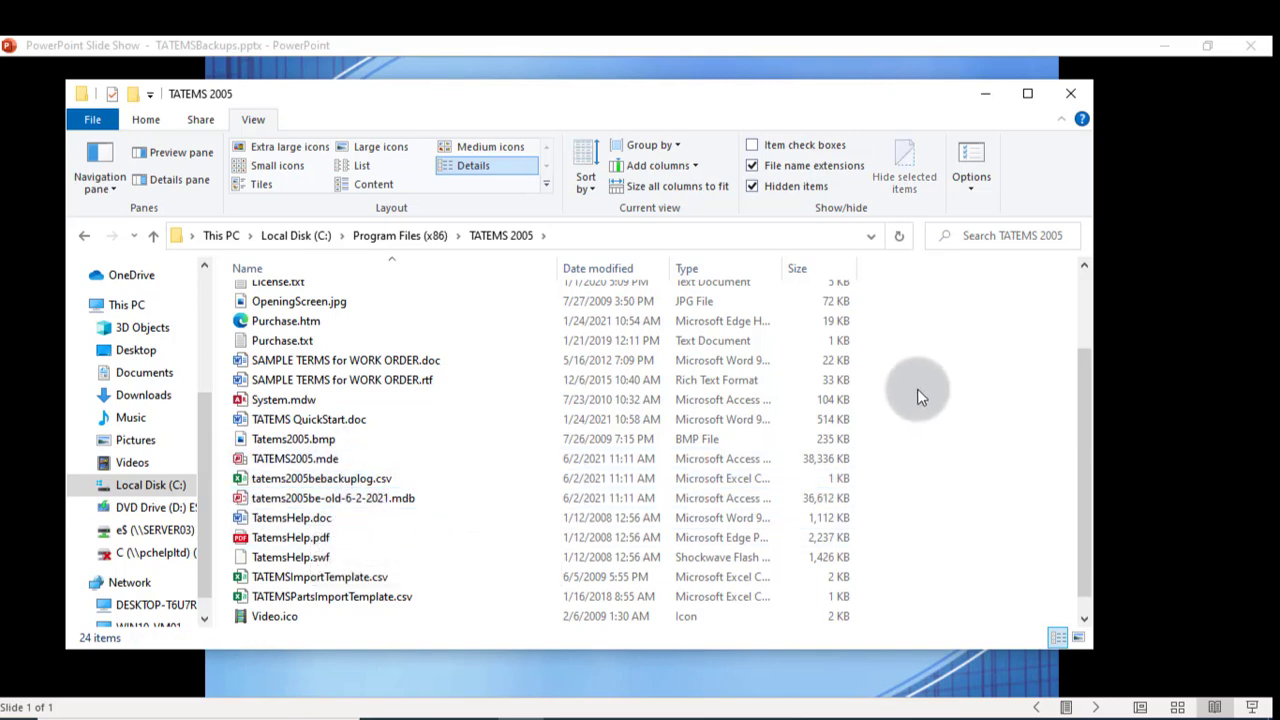
Paste the copied backup into the TATEMS 2005 folder and rename it tatems2005be.mdb.
right_click(921, 366)
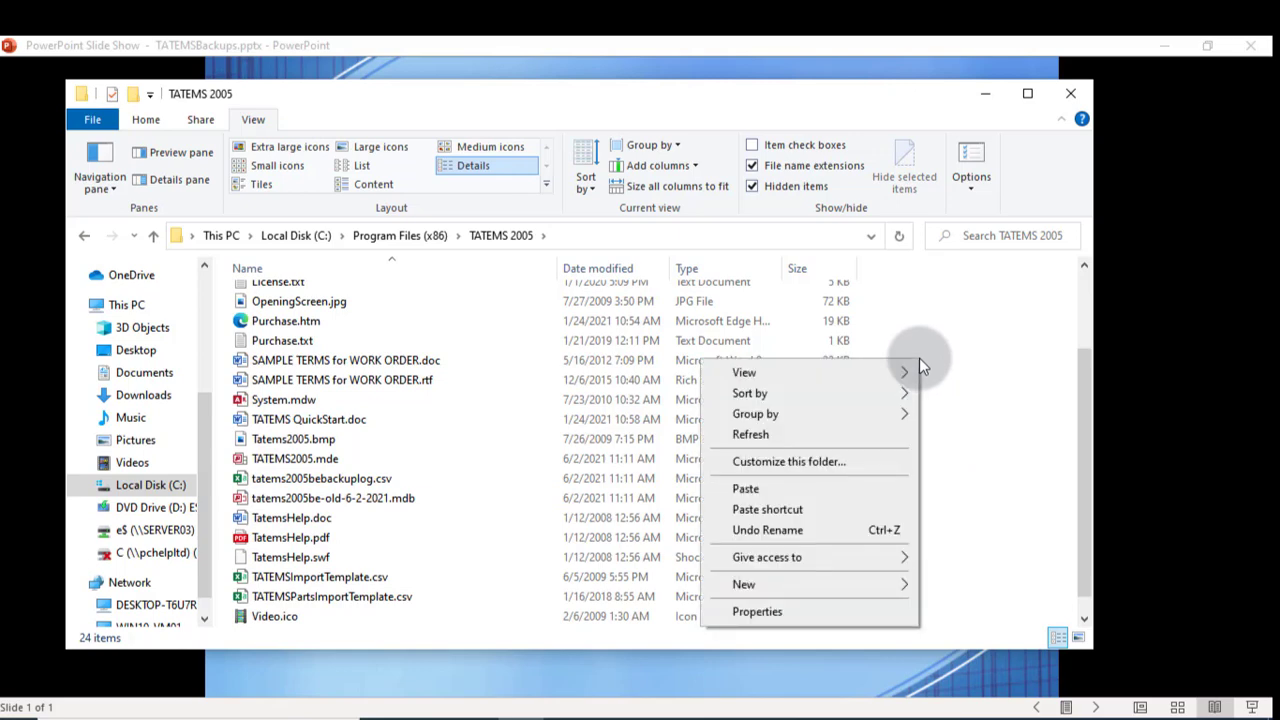
left_click(784, 485)
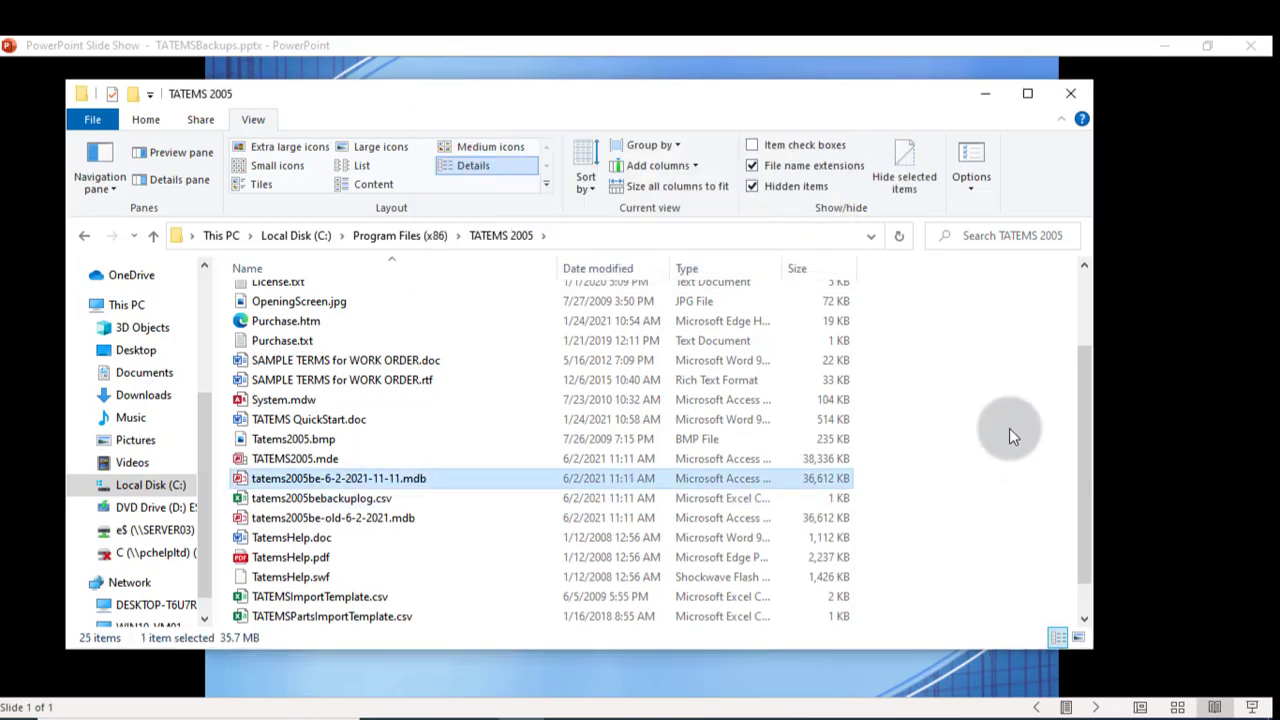
left_click(321, 477)
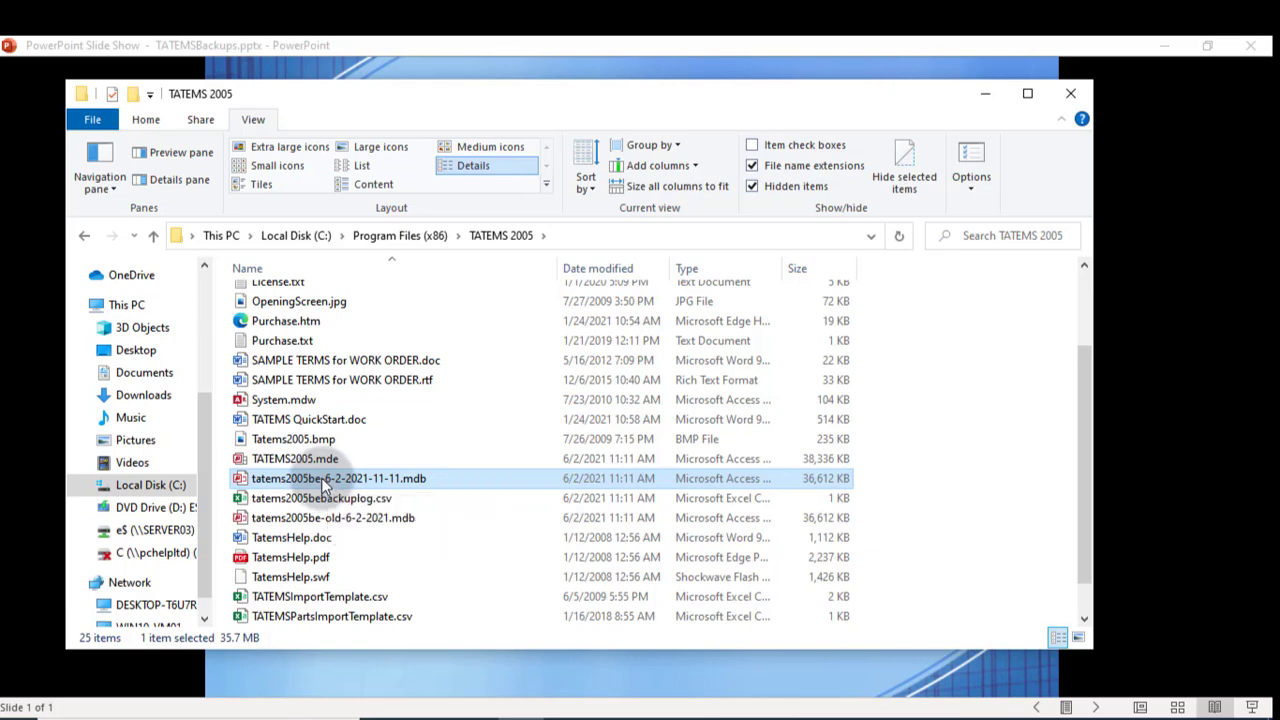
left_click(322, 478)
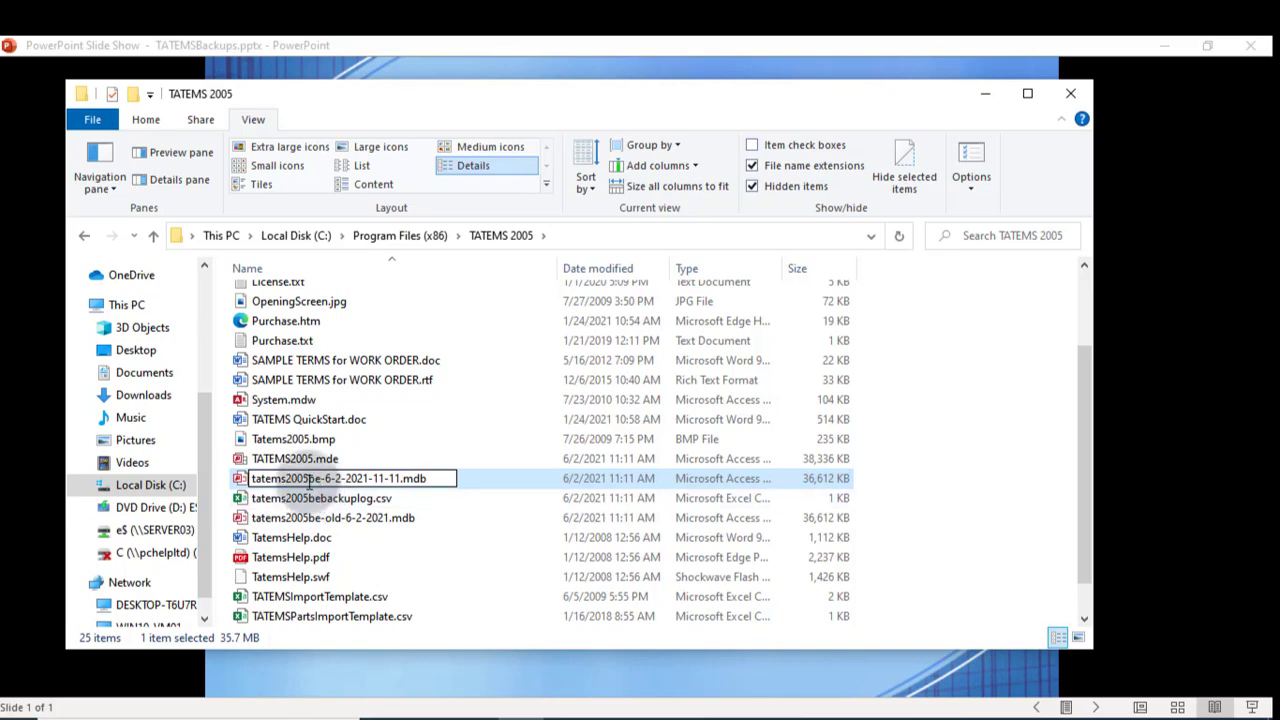
left_click(310, 499)
left_click(311, 481)
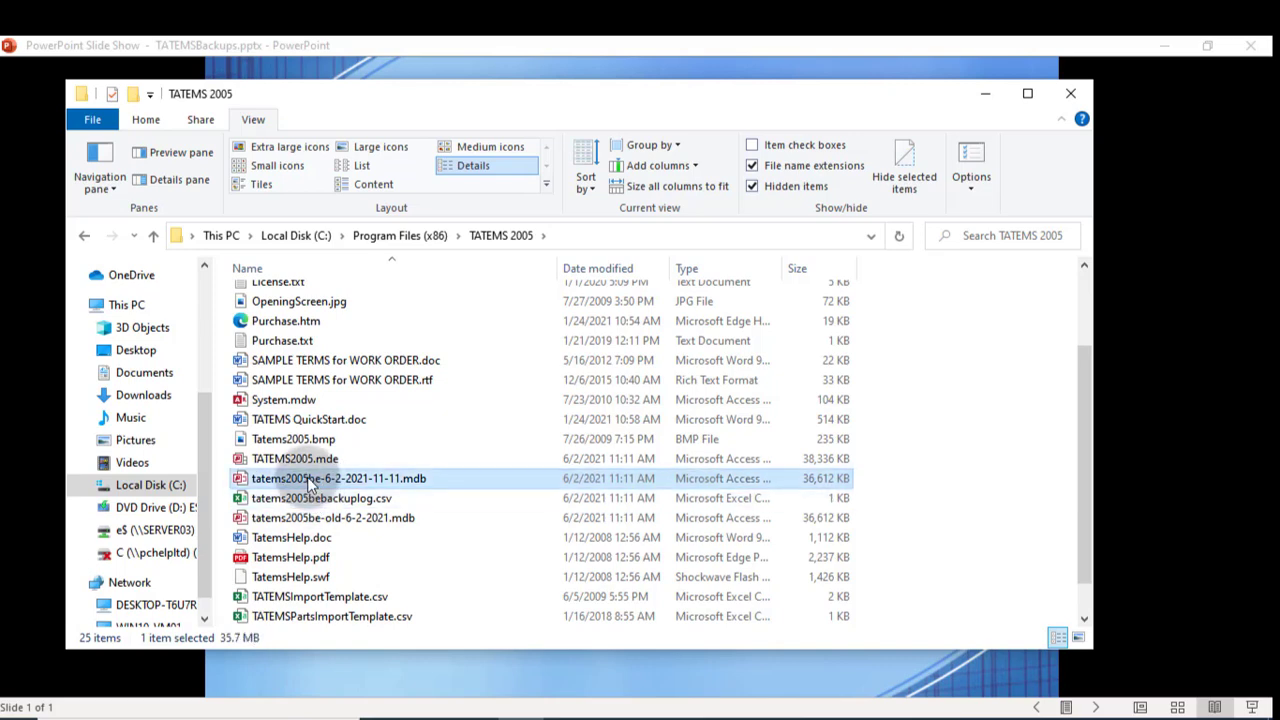
left_click(310, 481)
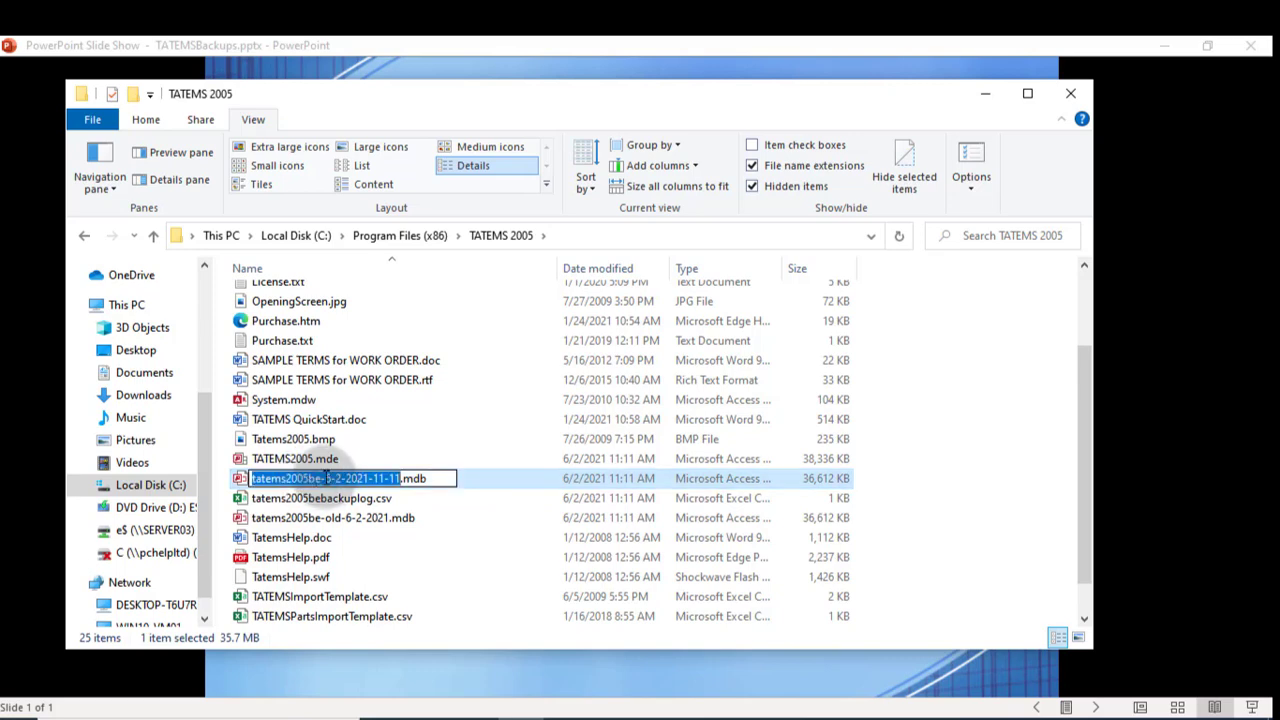
left_click(321, 478)
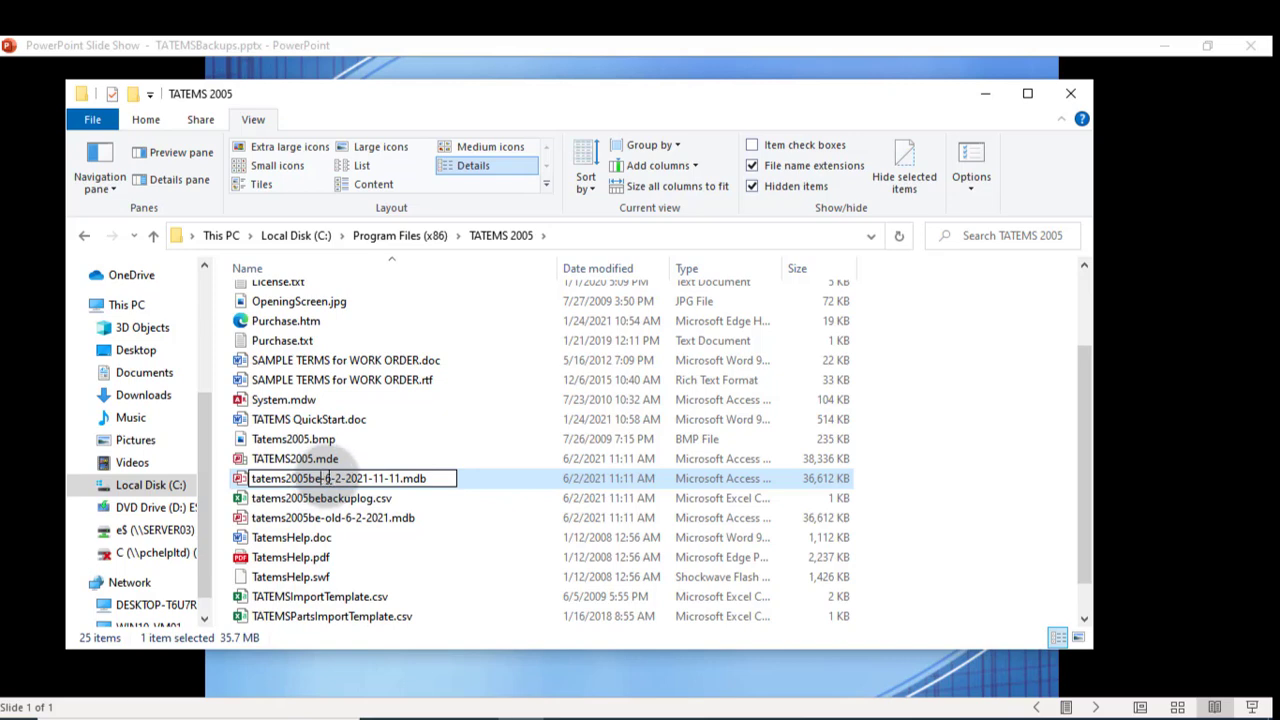
left_click_drag(320, 478, 404, 479)
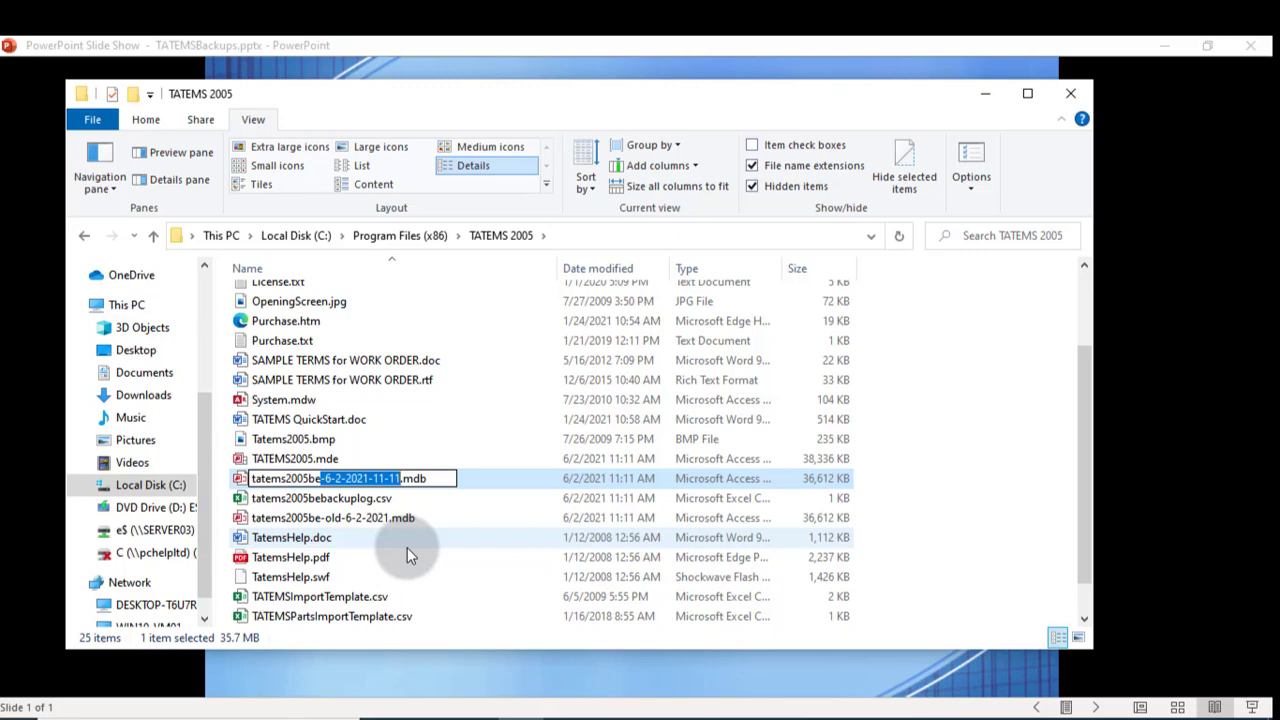
key("Delete")
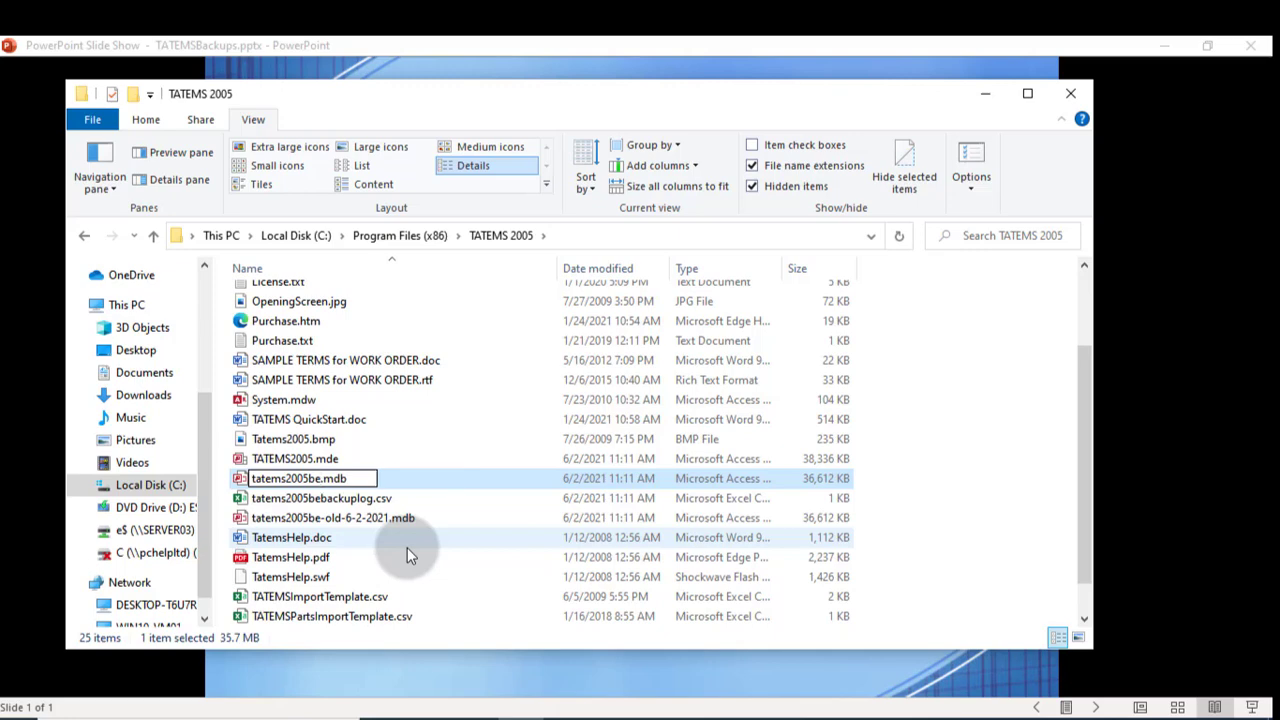
key("Return")
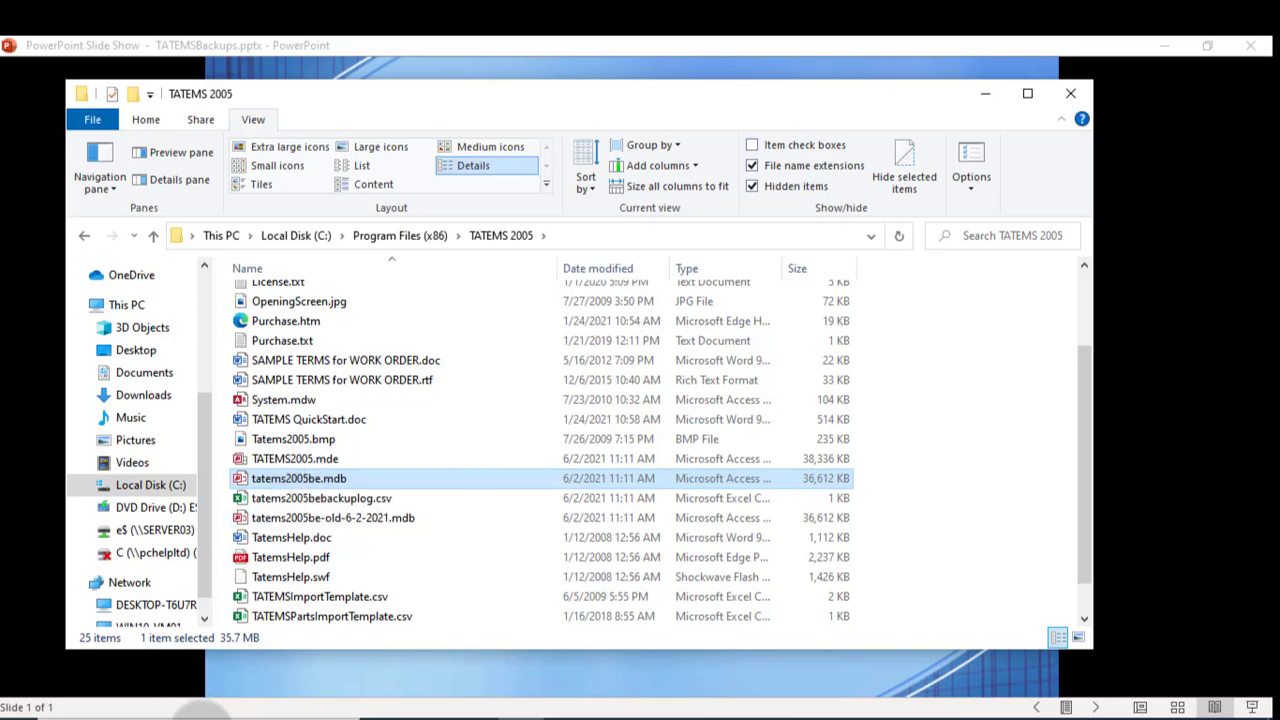
Launch TATEMS 20-20 and open the record of equipment 26, the 2008 T300 KENWORTH.
key("super")
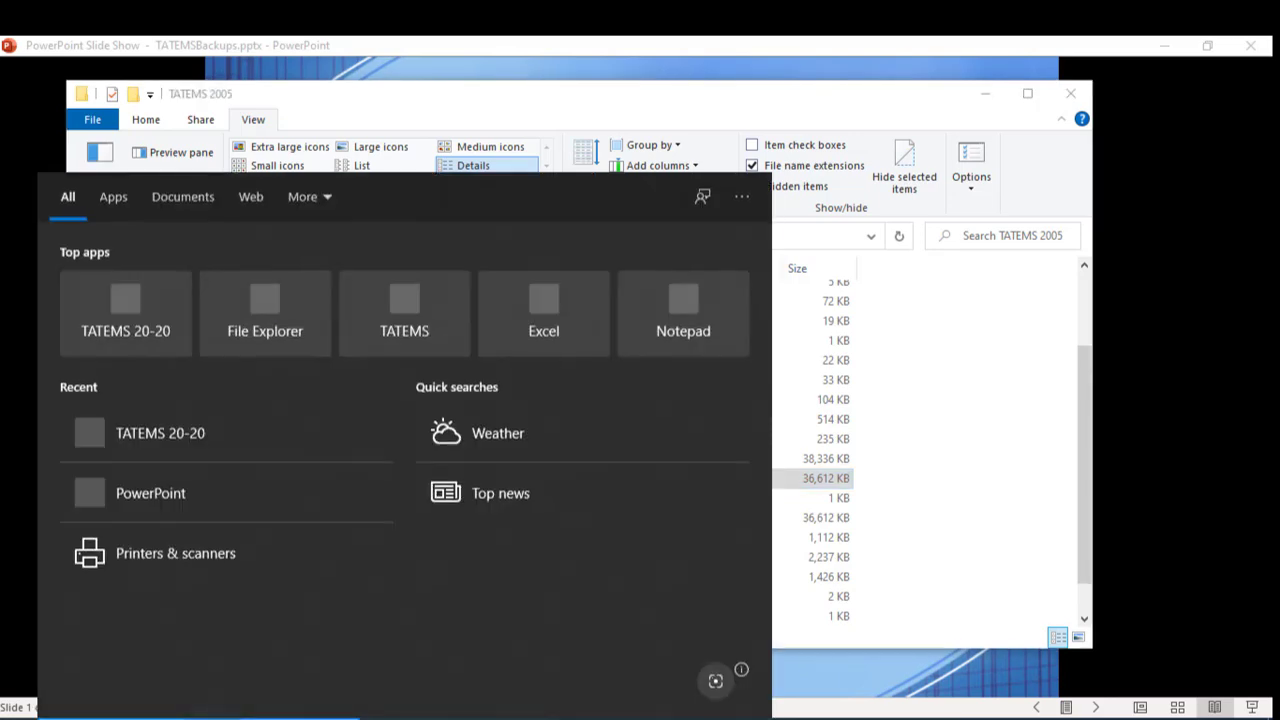
type("tatems")
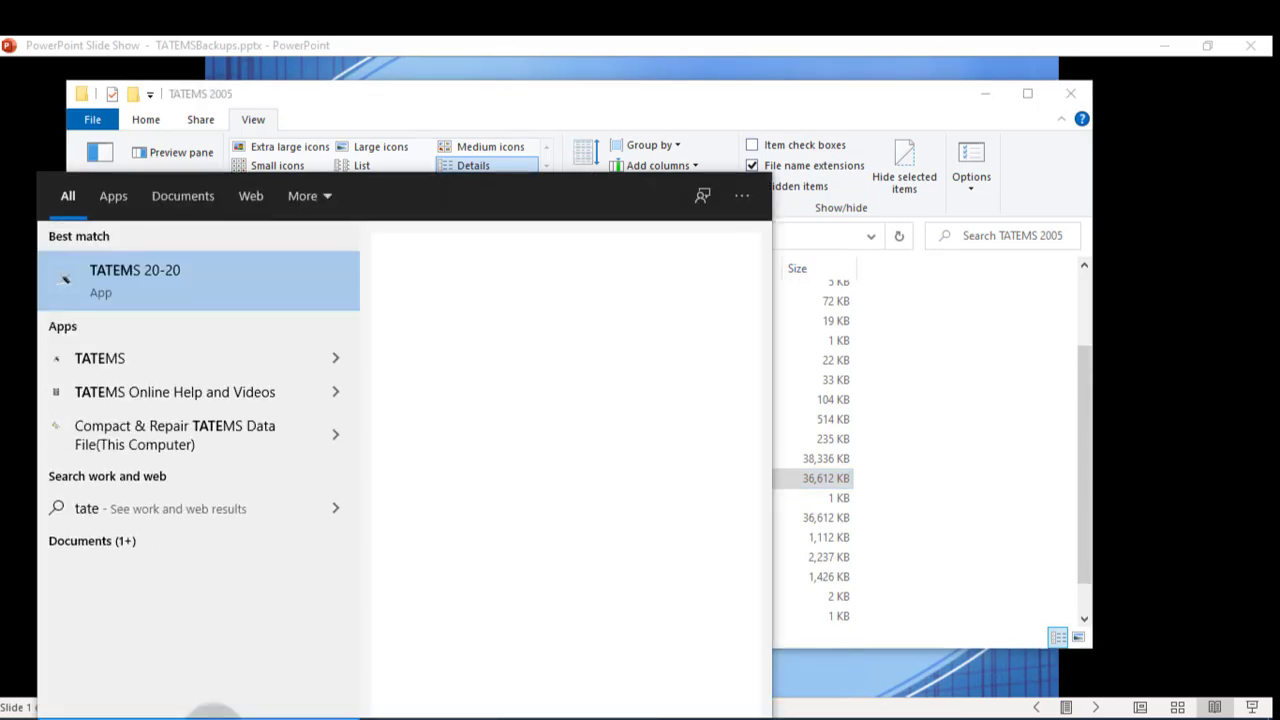
left_click(197, 301)
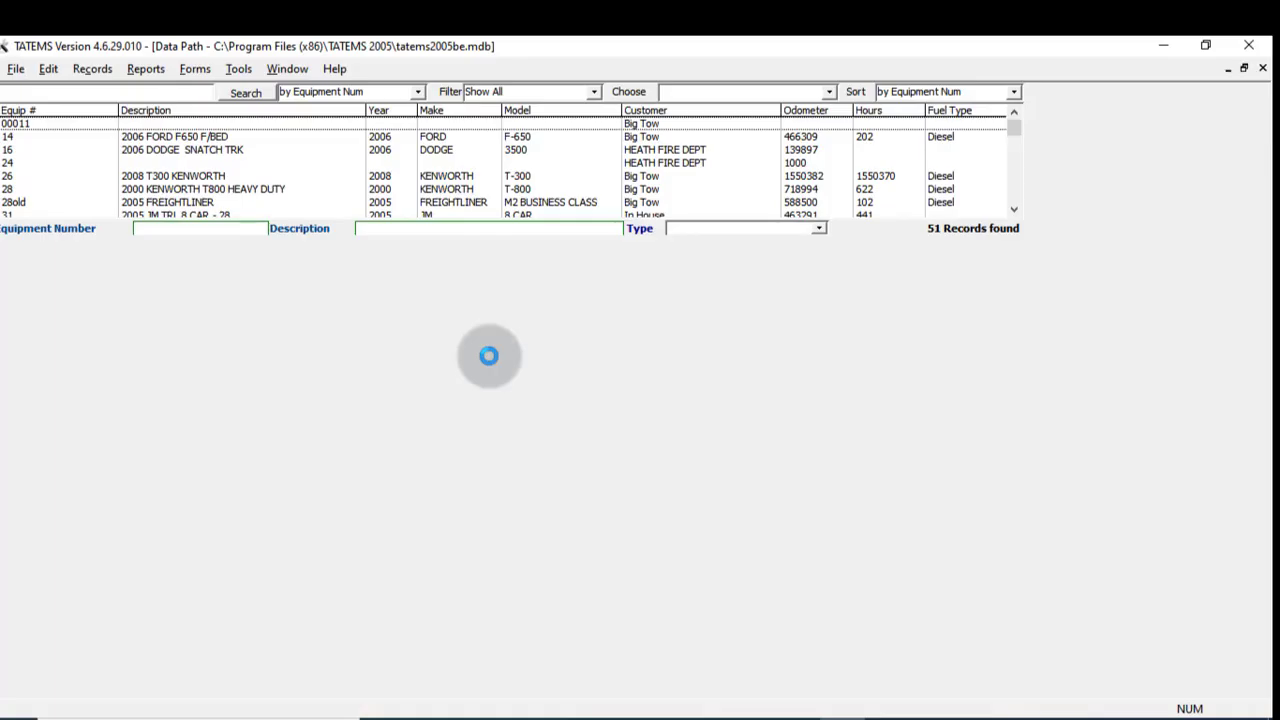
double_click(205, 176)
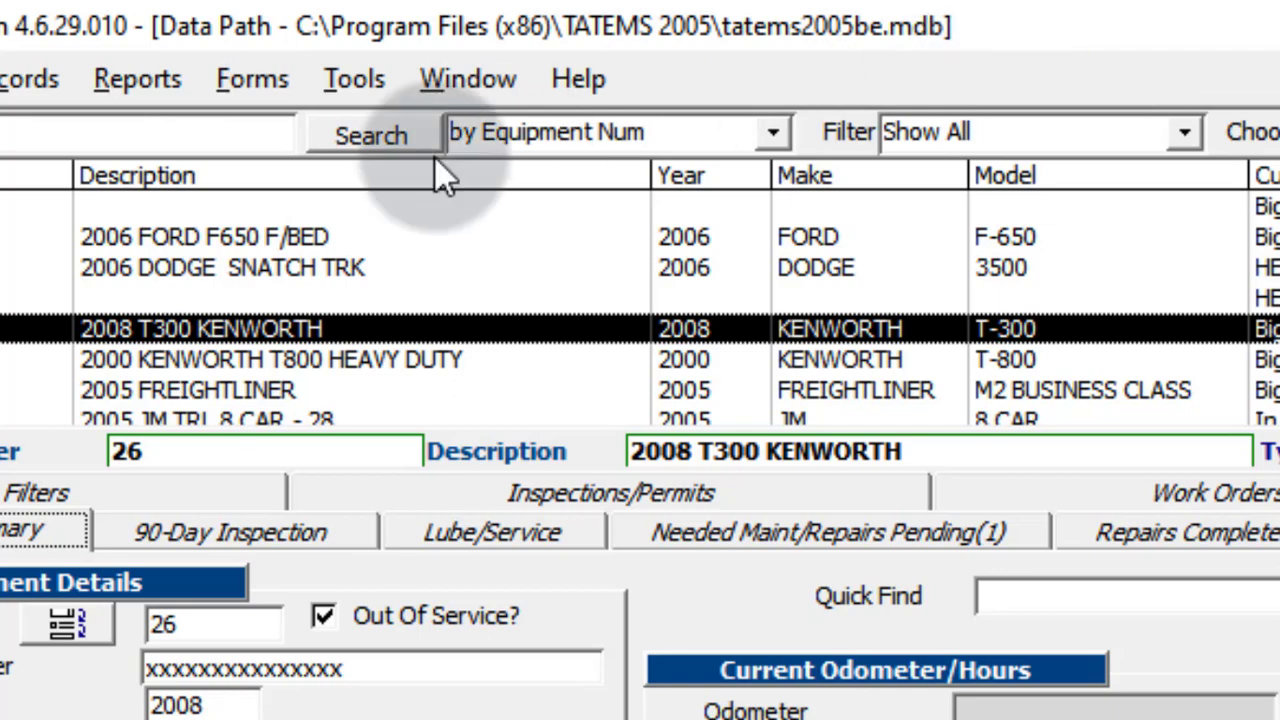
Check the path of the currently linked data file in the Networking settings, then close them.
left_click(351, 80)
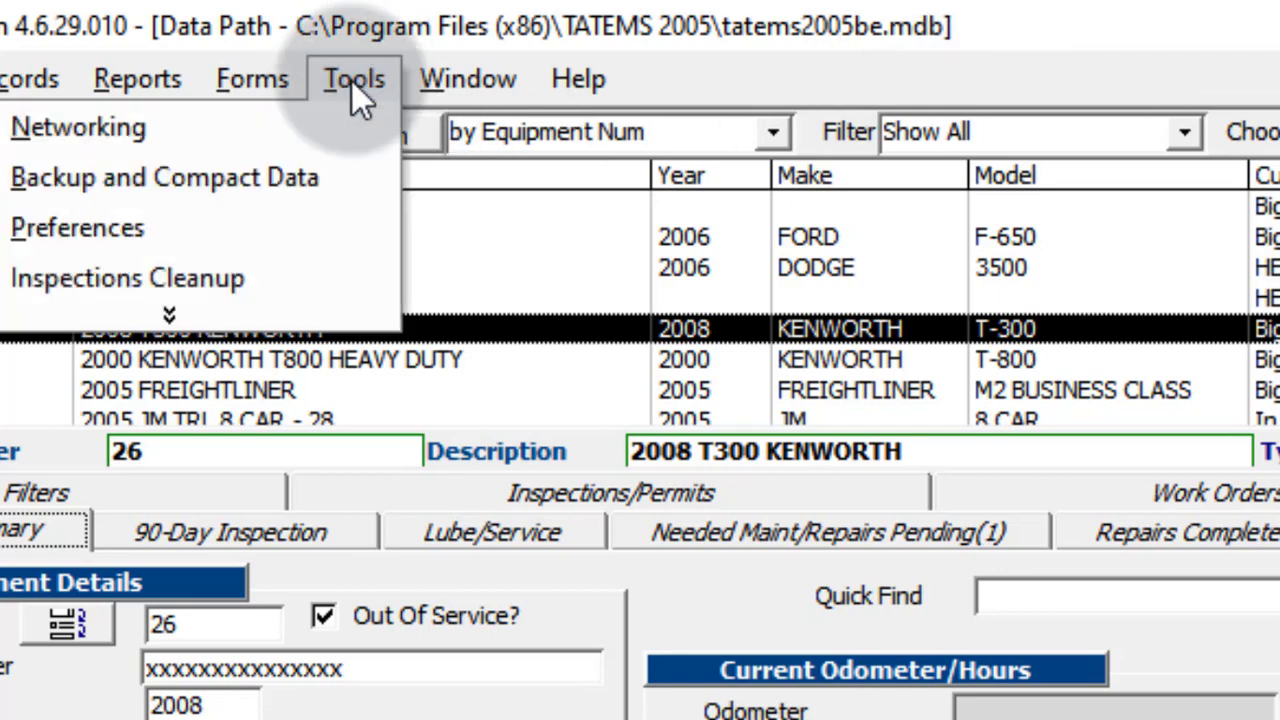
left_click(191, 132)
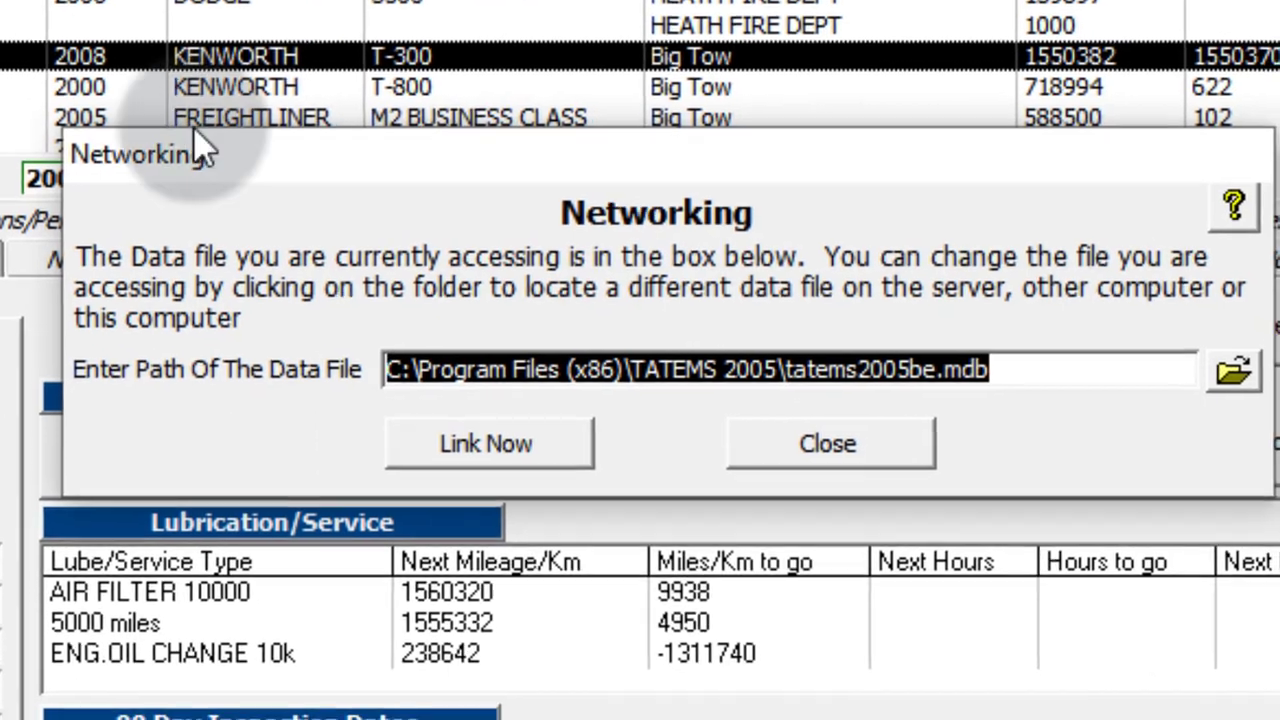
left_click(677, 367)
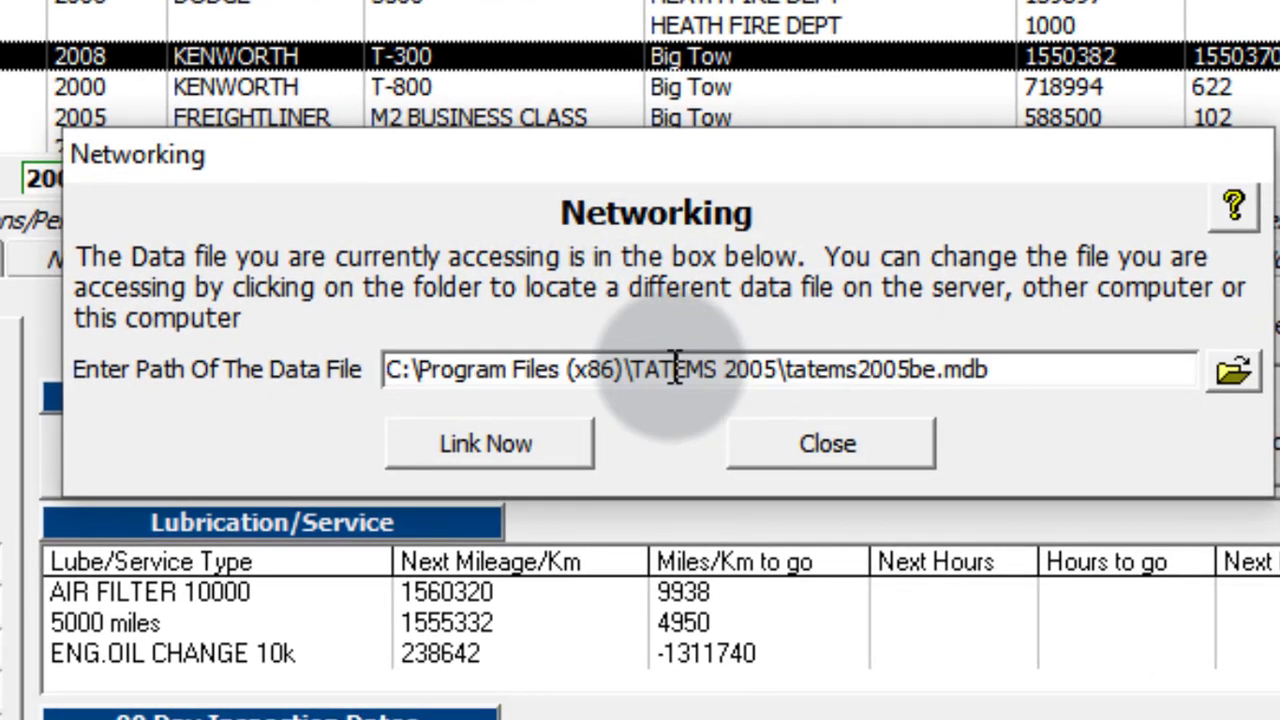
left_click(1073, 362)
left_click_drag(687, 347, 268, 340)
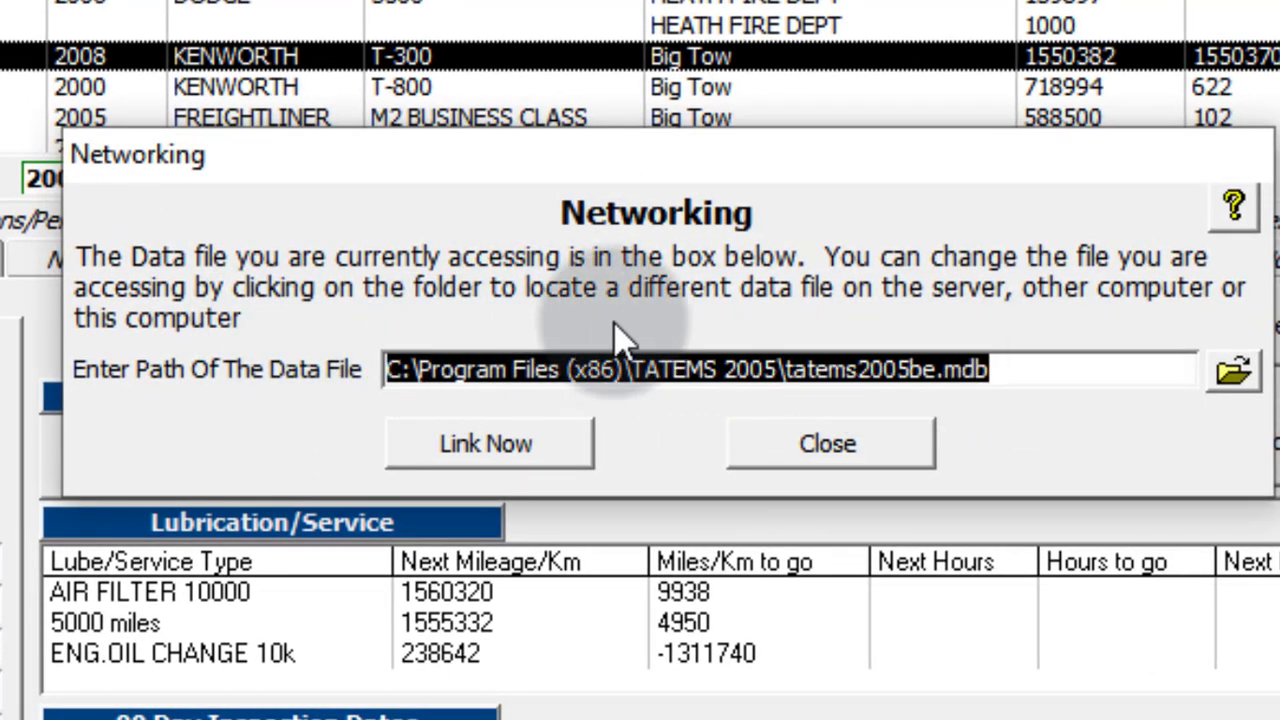
left_click(665, 368)
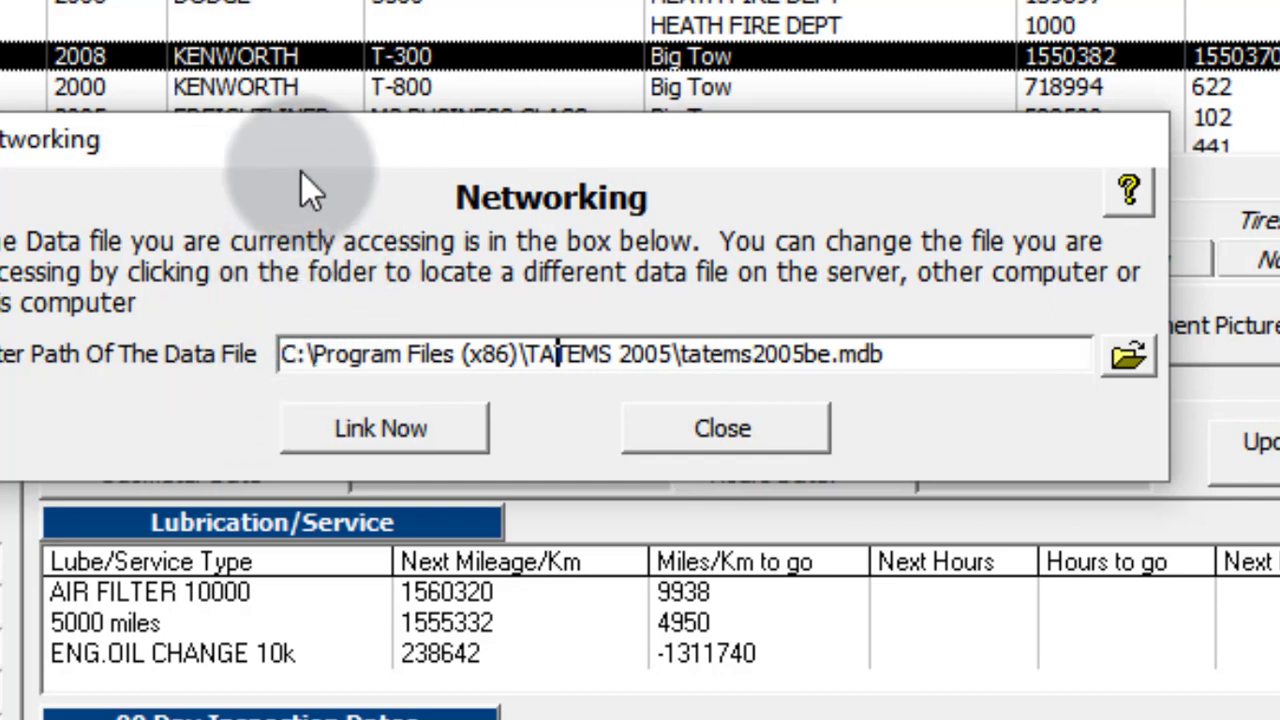
left_click(755, 433)
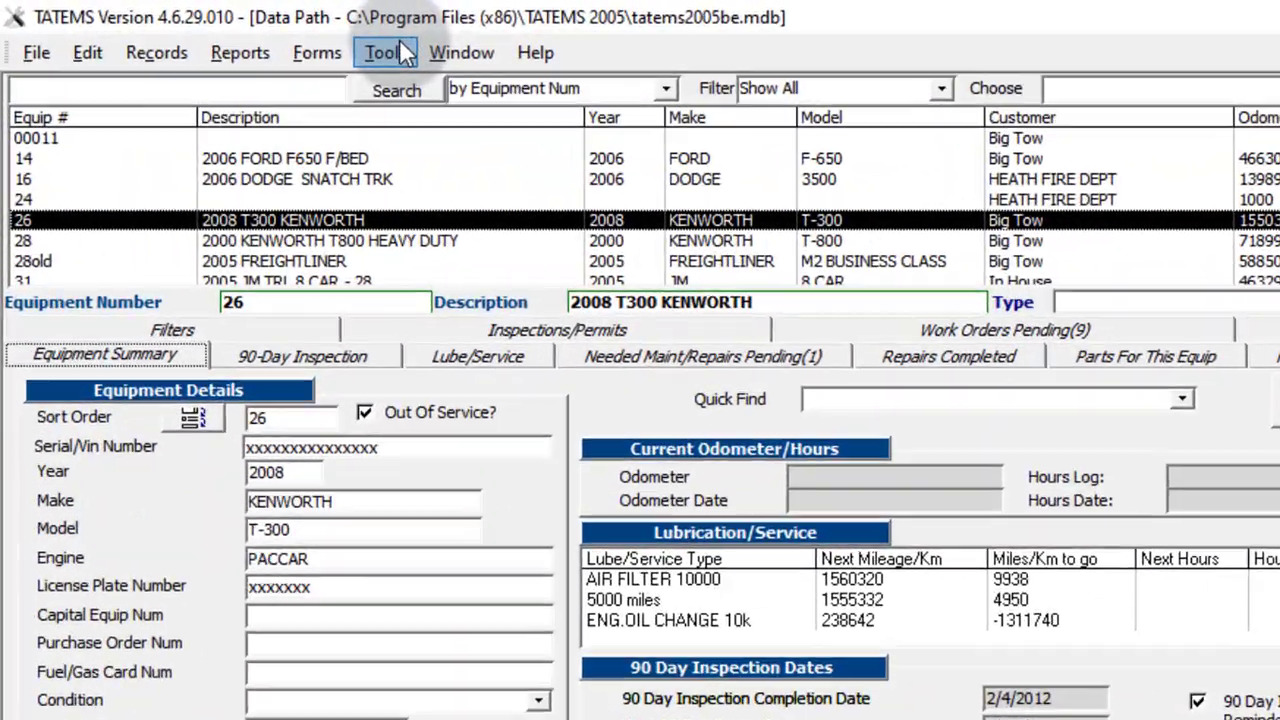
In the Networking settings, choose T:\TATEMSBackup\tatems2005be-6-2-2021-11-11.mdb as the data file.
left_click(250, 34)
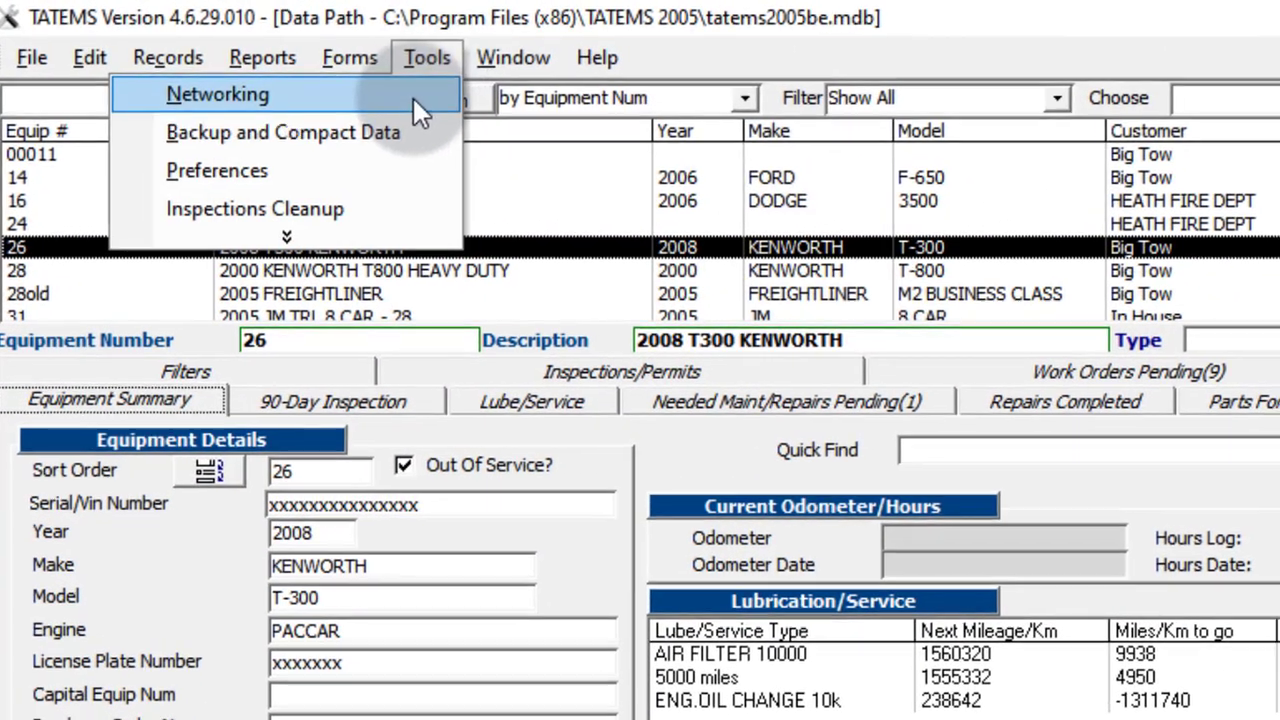
left_click(423, 100)
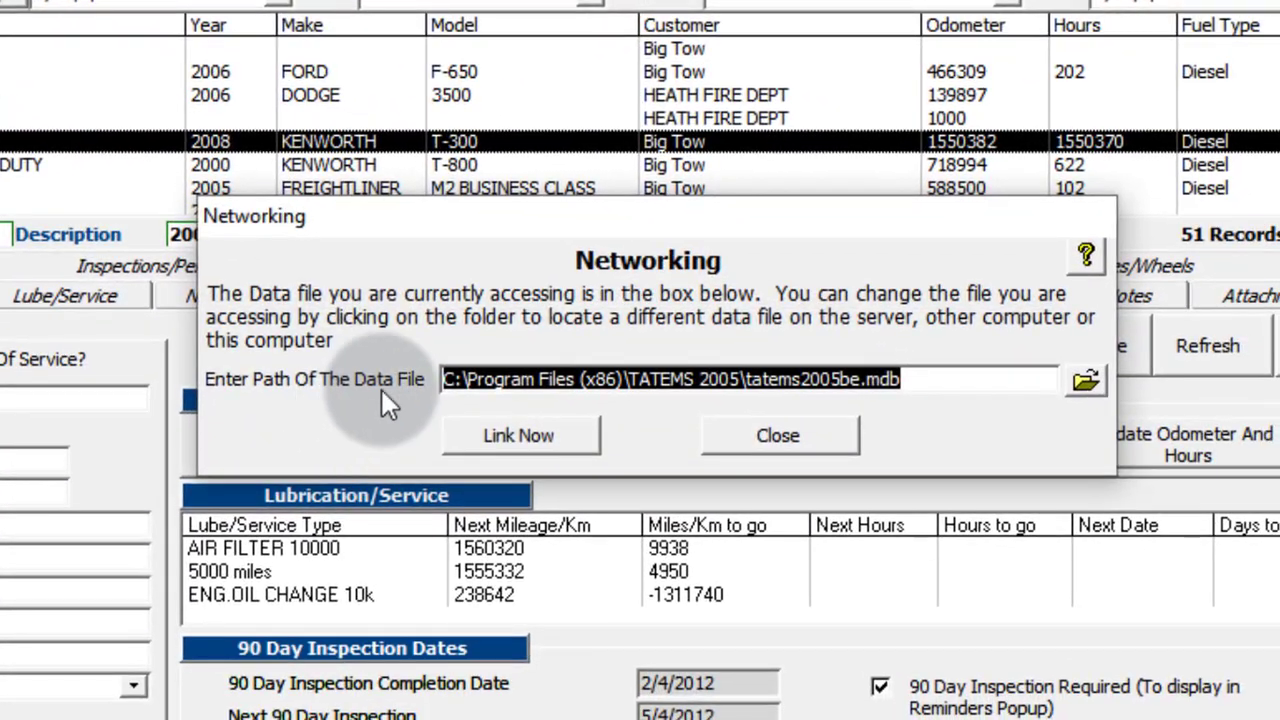
left_click(1093, 380)
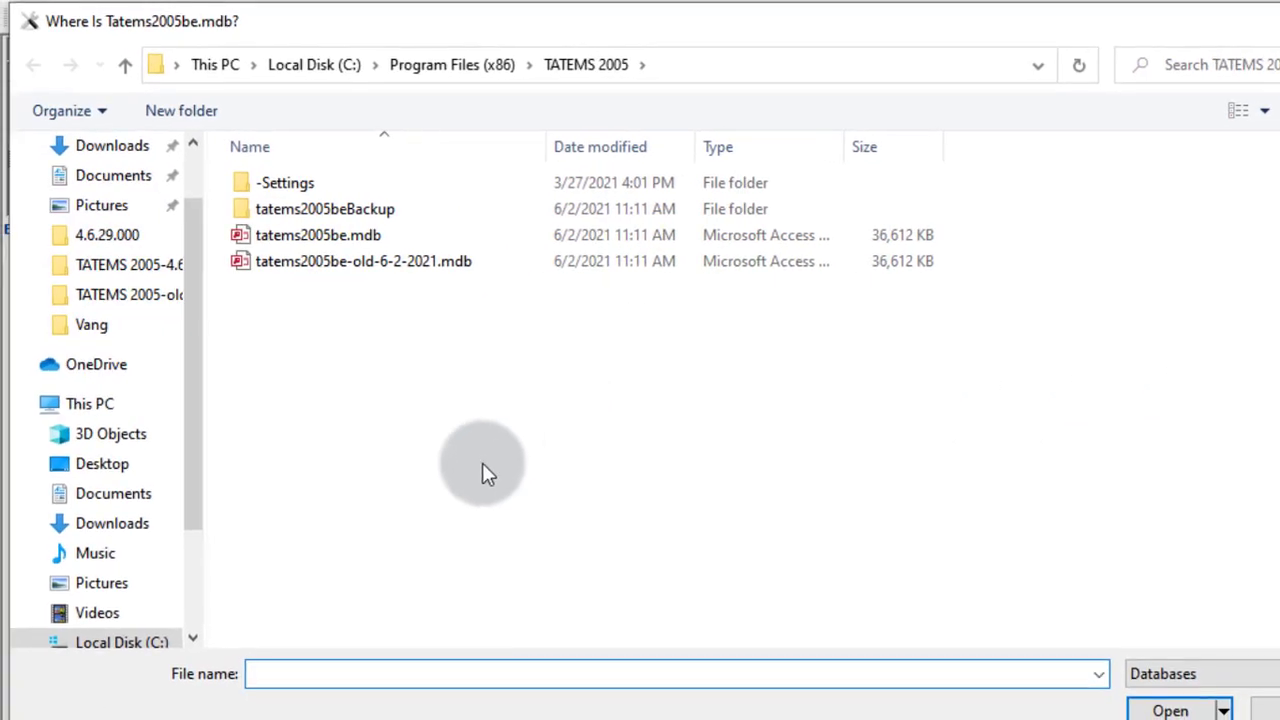
left_click_drag(194, 415, 194, 503)
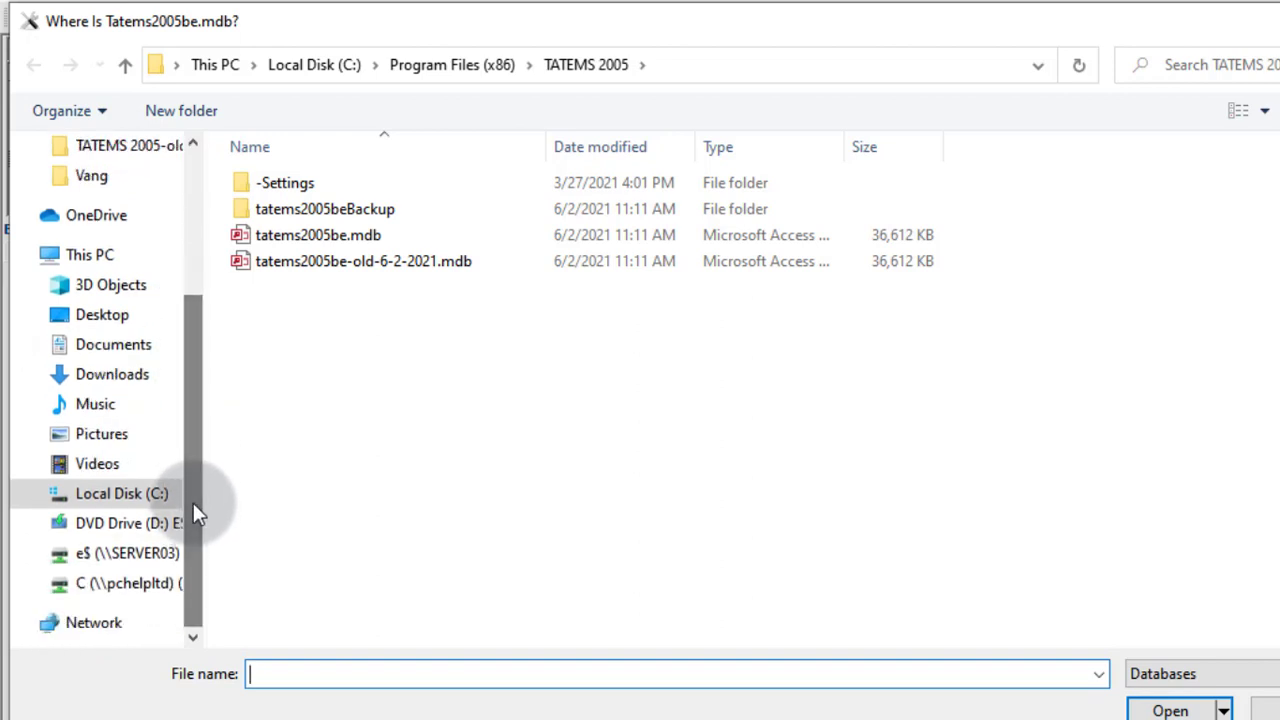
left_click(120, 560)
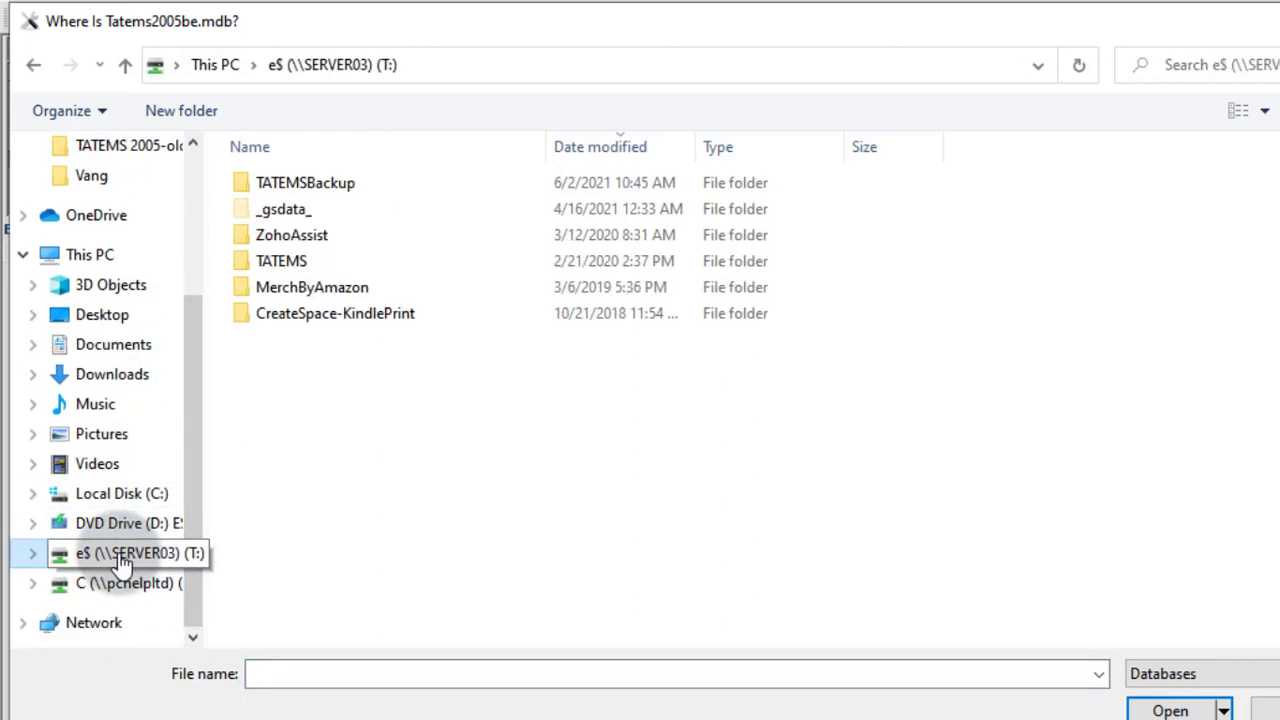
double_click(320, 186)
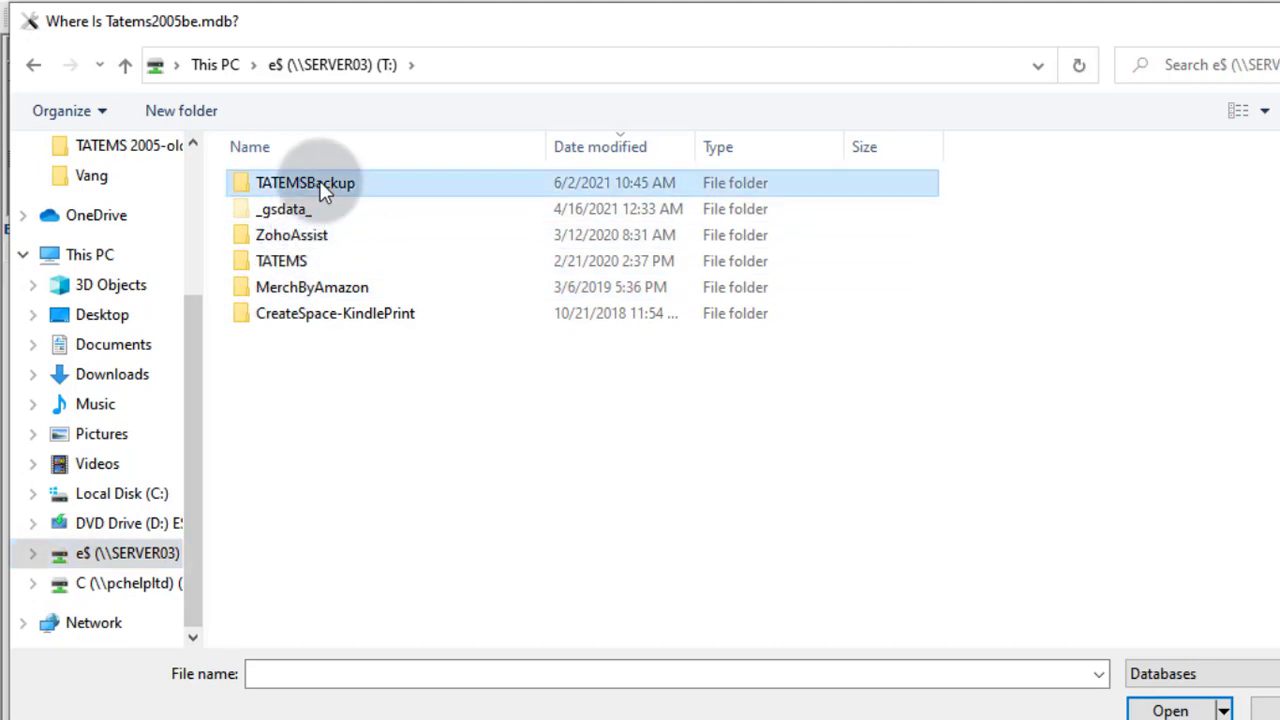
left_click(338, 236)
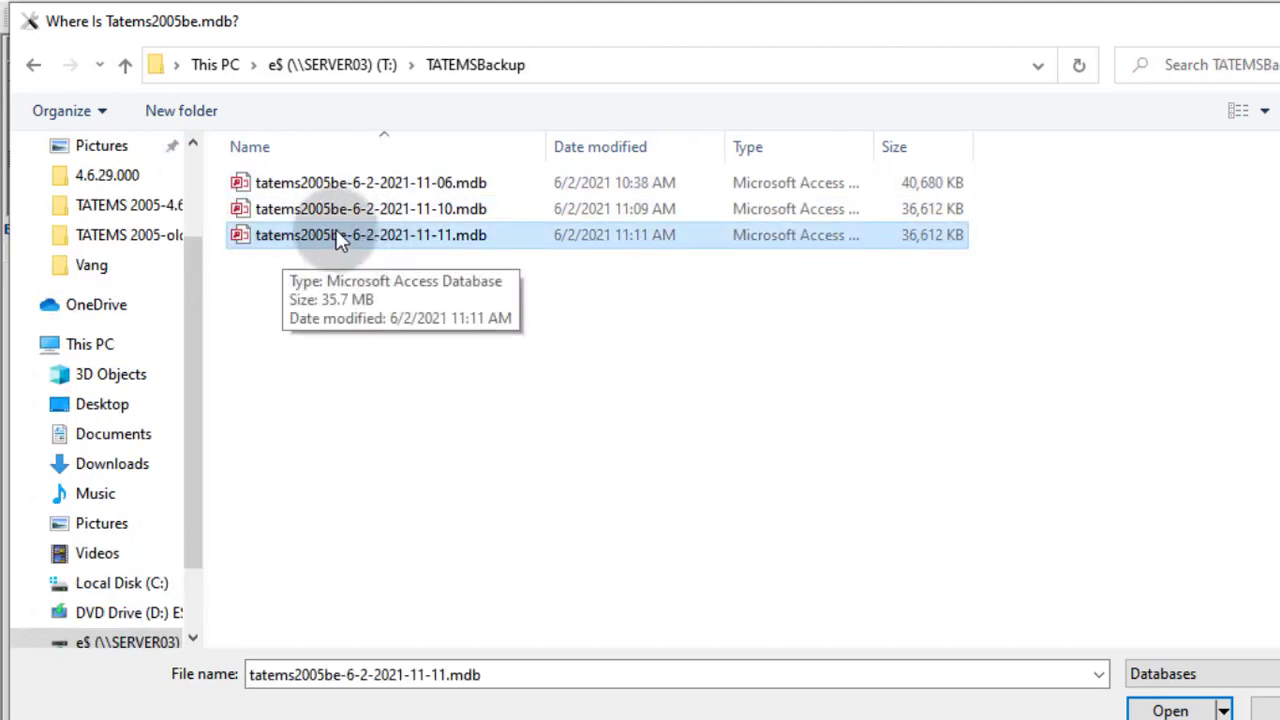
left_click(1170, 711)
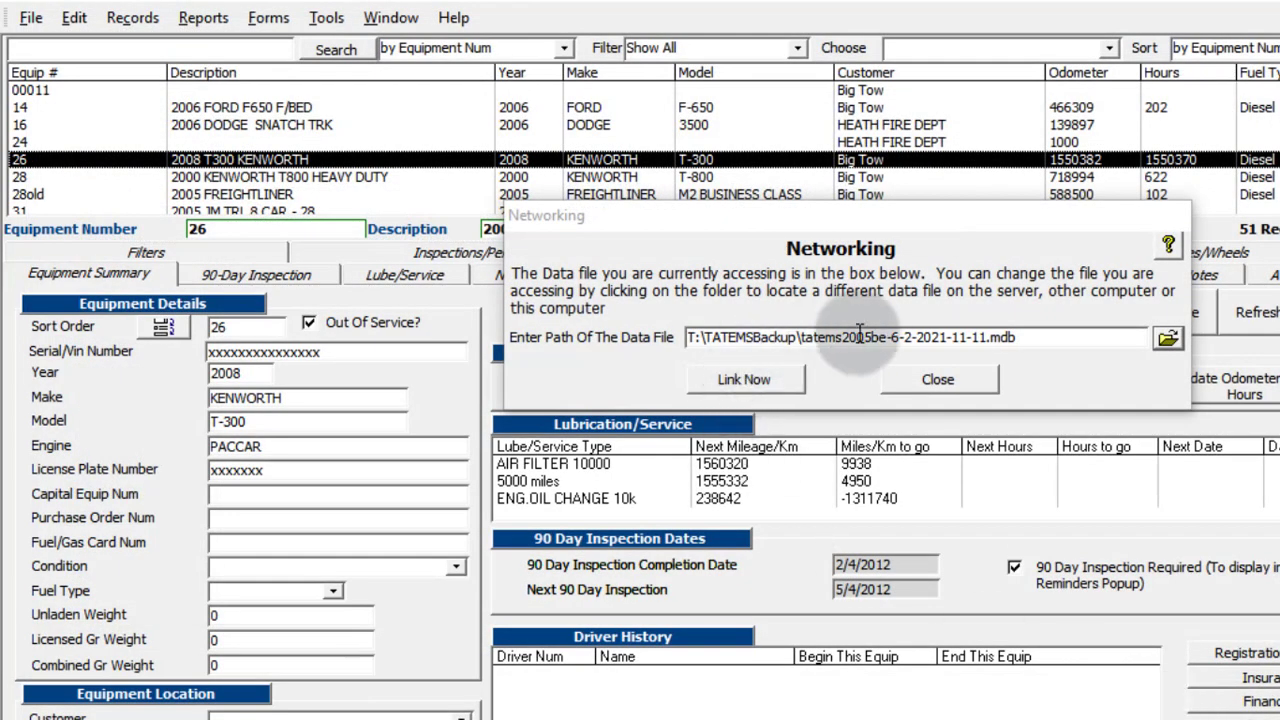
Link TATEMS to the chosen backup data file, accept the wait notice and close the Networking settings.
left_click_drag(1018, 337, 878, 337)
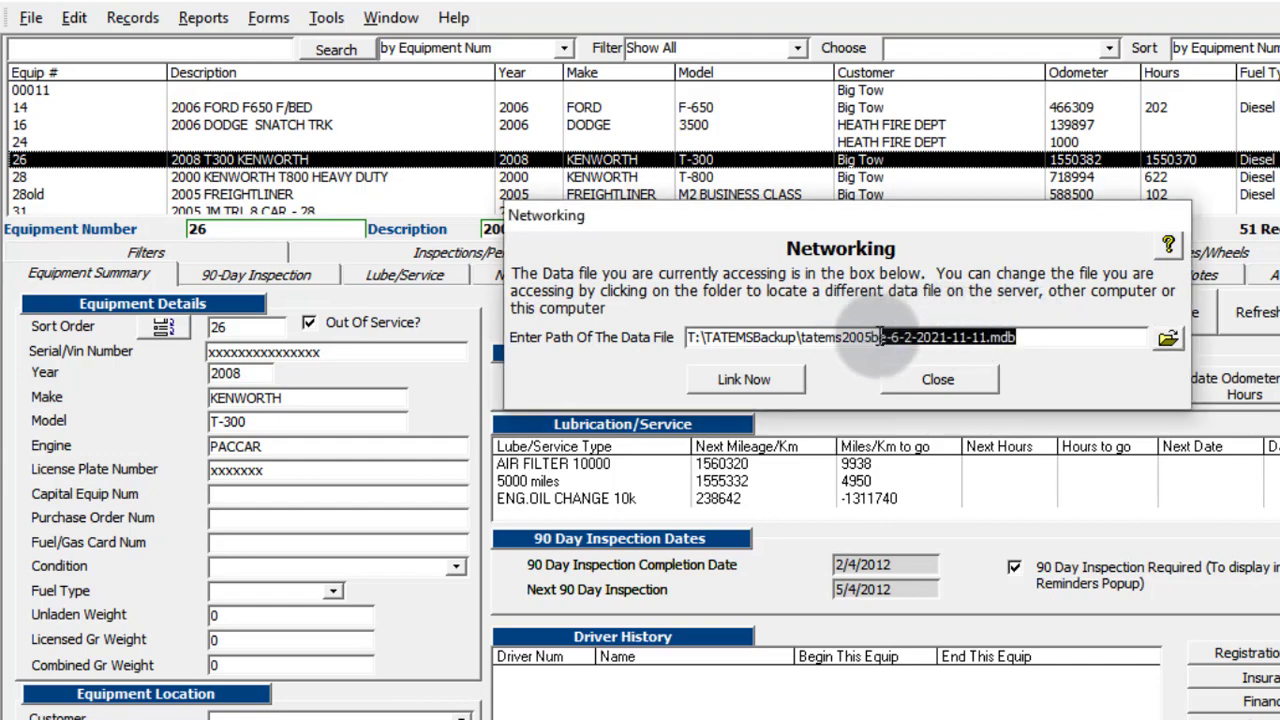
left_click(749, 379)
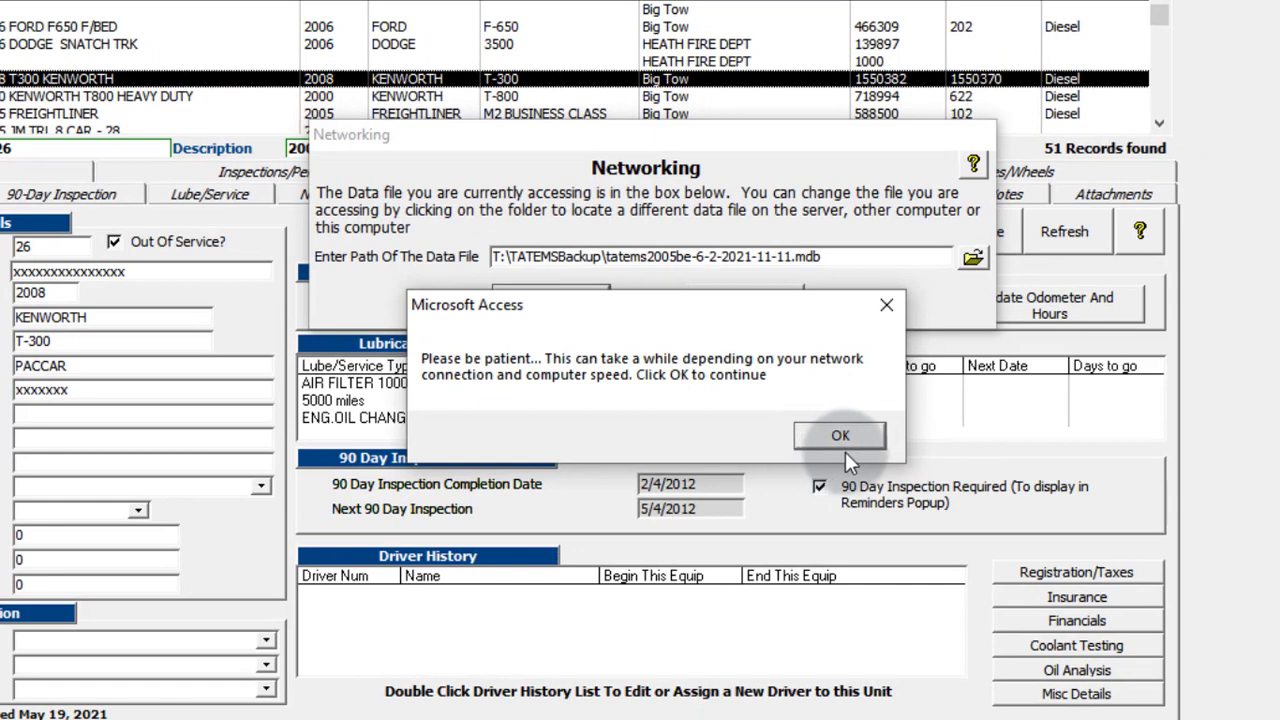
left_click(1038, 516)
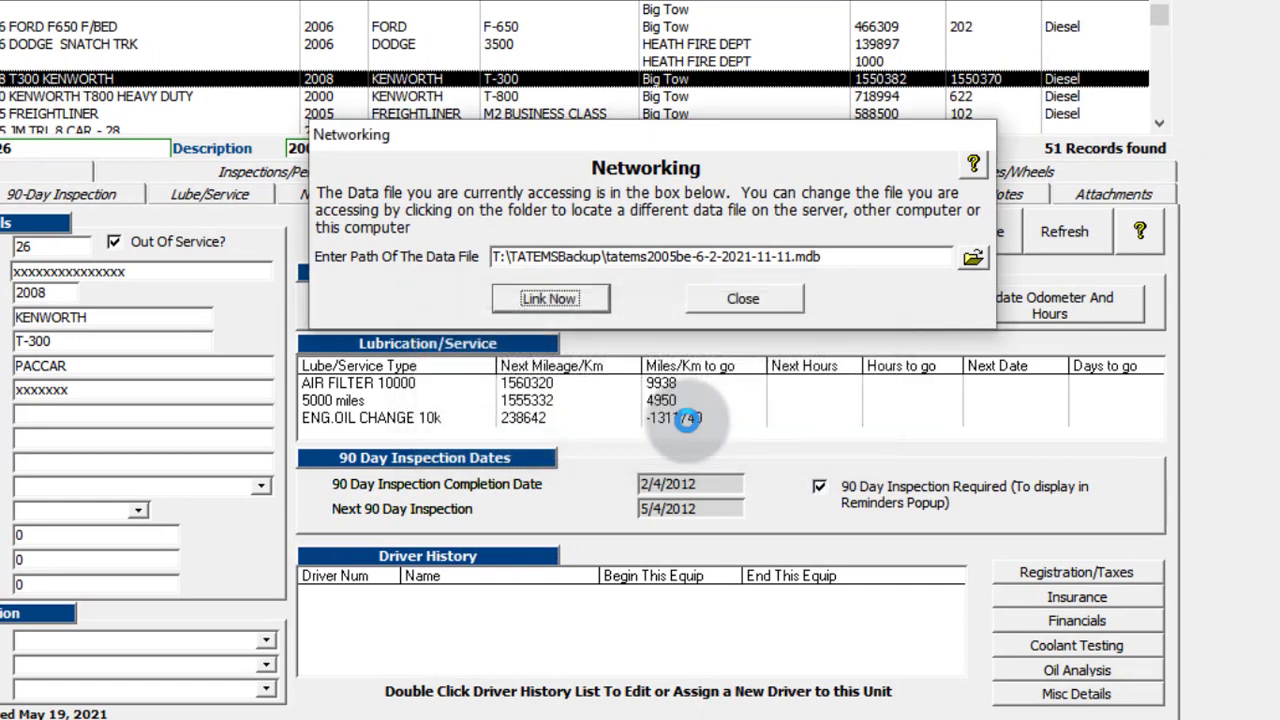
left_click(827, 434)
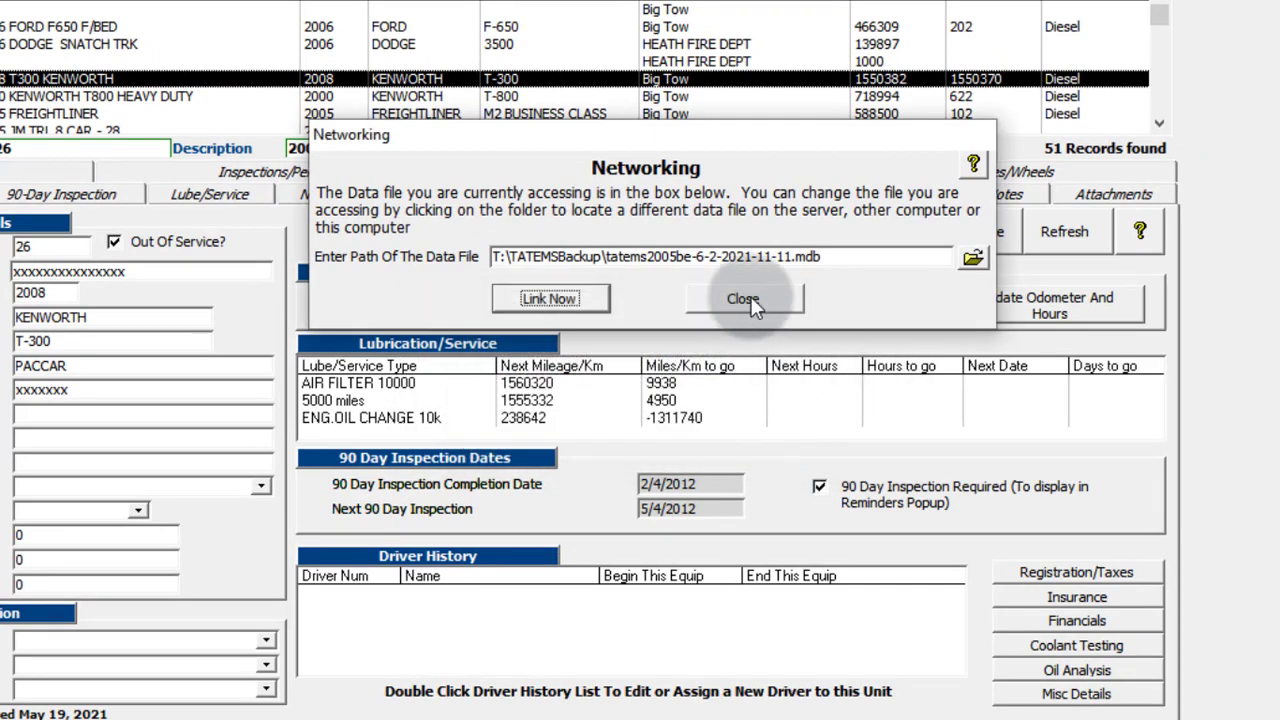
left_click(748, 302)
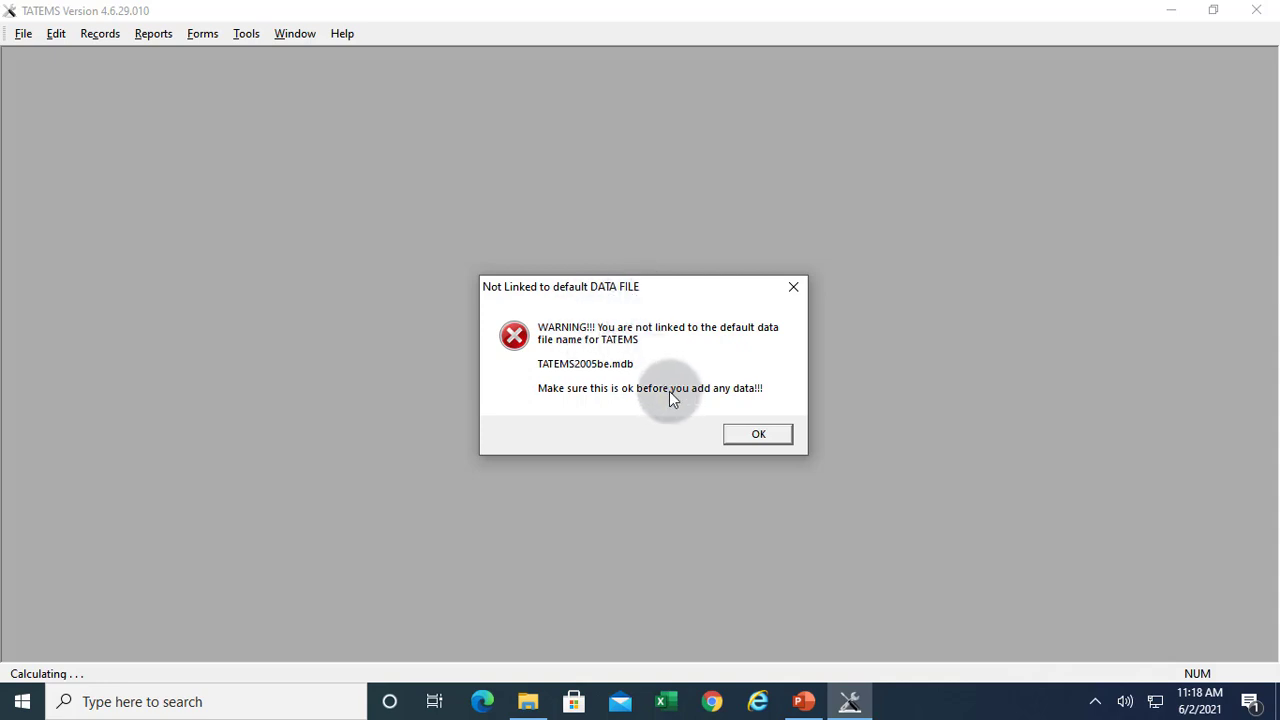
Acknowledge the data file warning and the startup notices, and open the record of equipment 28, the 2000 KENWORTH T800 HEAVY DUTY.
left_click(759, 435)
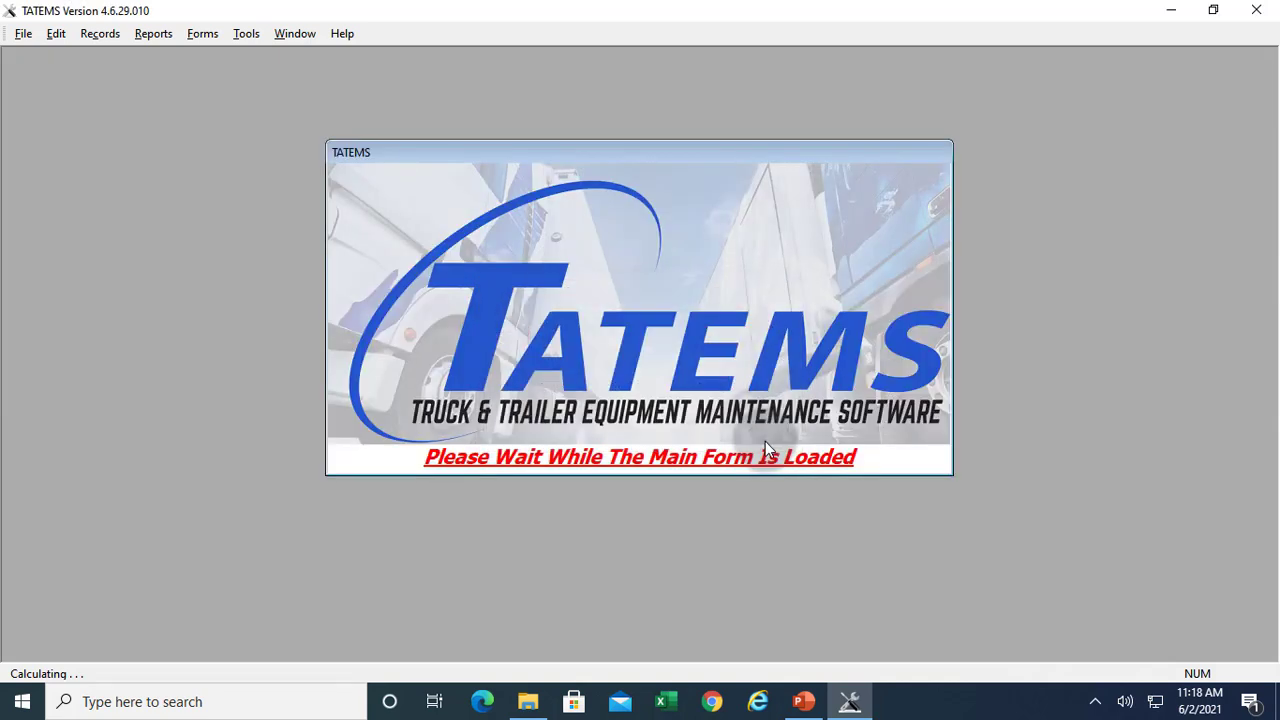
left_click(784, 412)
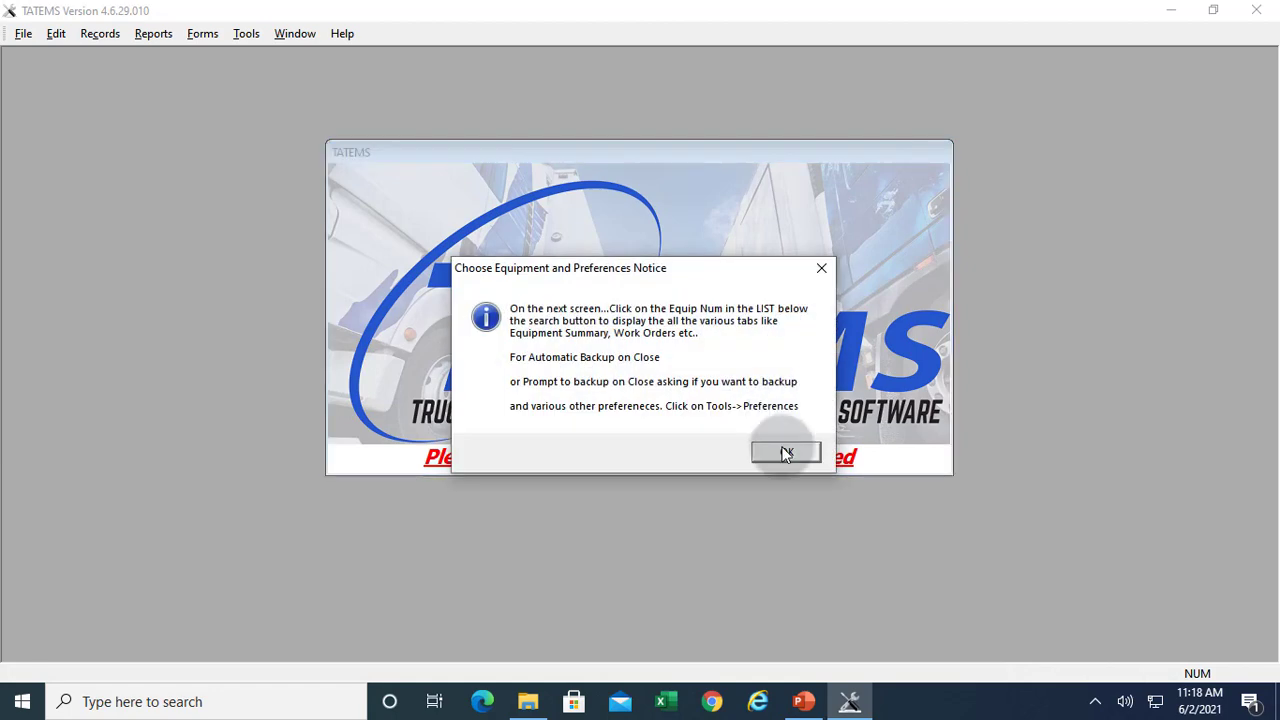
left_click(784, 451)
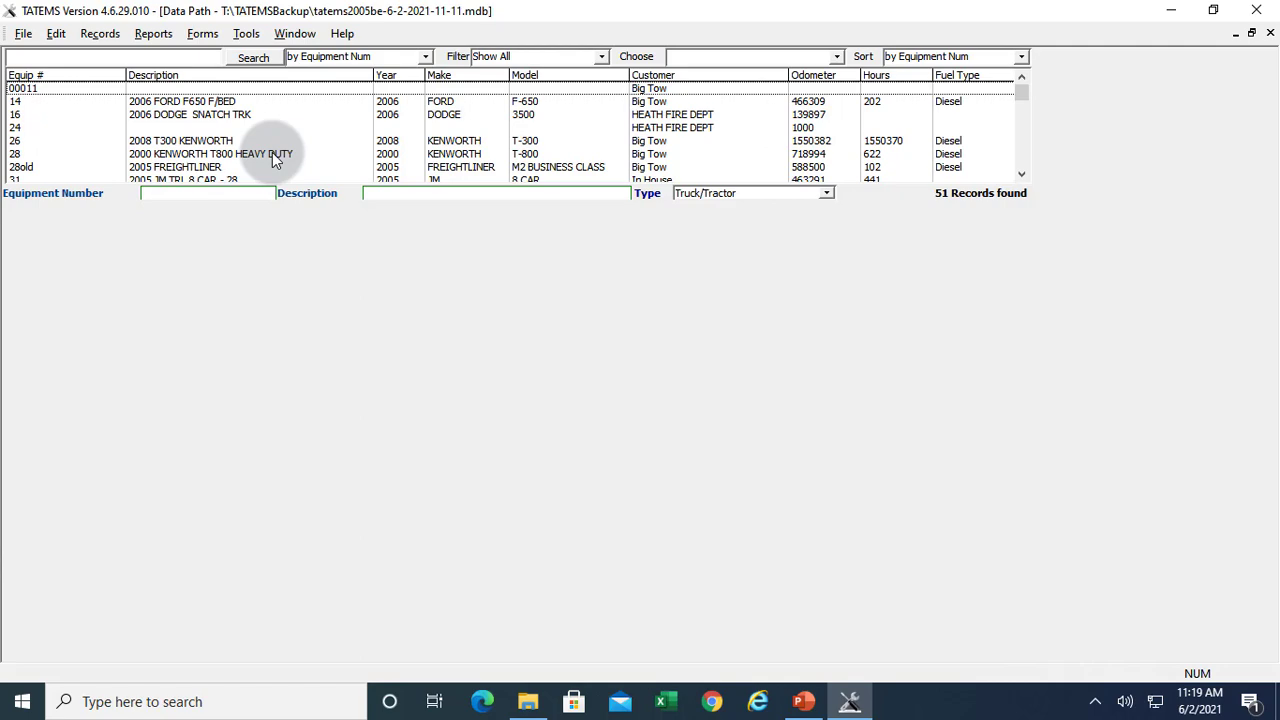
double_click(273, 154)
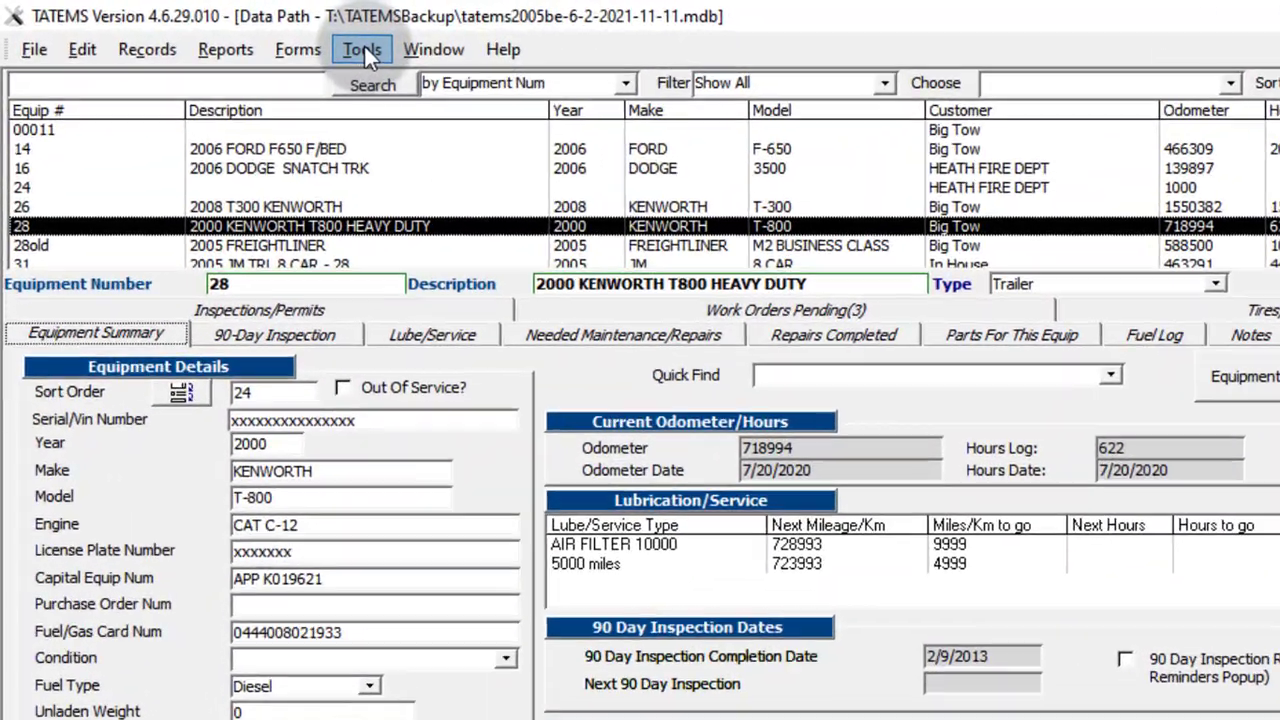
In the Networking settings, choose C:\Program Files (x86)\TATEMS 2005\tatems2005be.mdb as the data file.
left_click(248, 32)
left_click(317, 84)
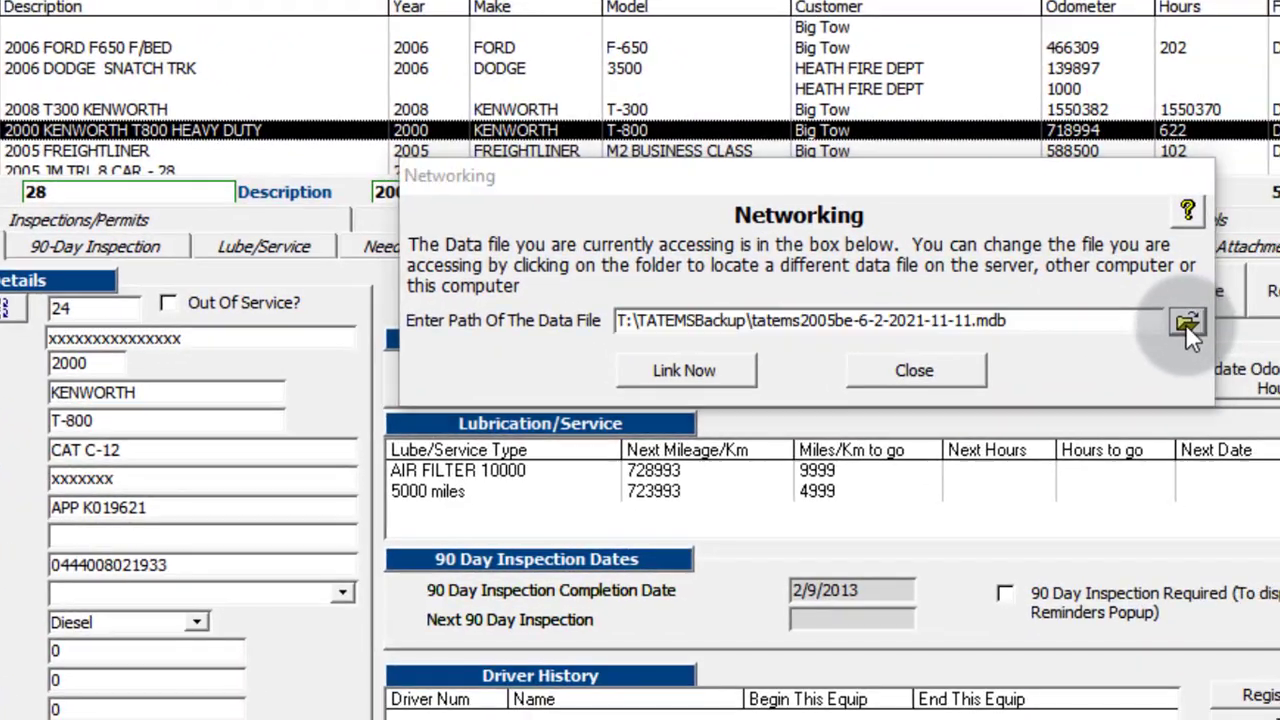
left_click(1185, 323)
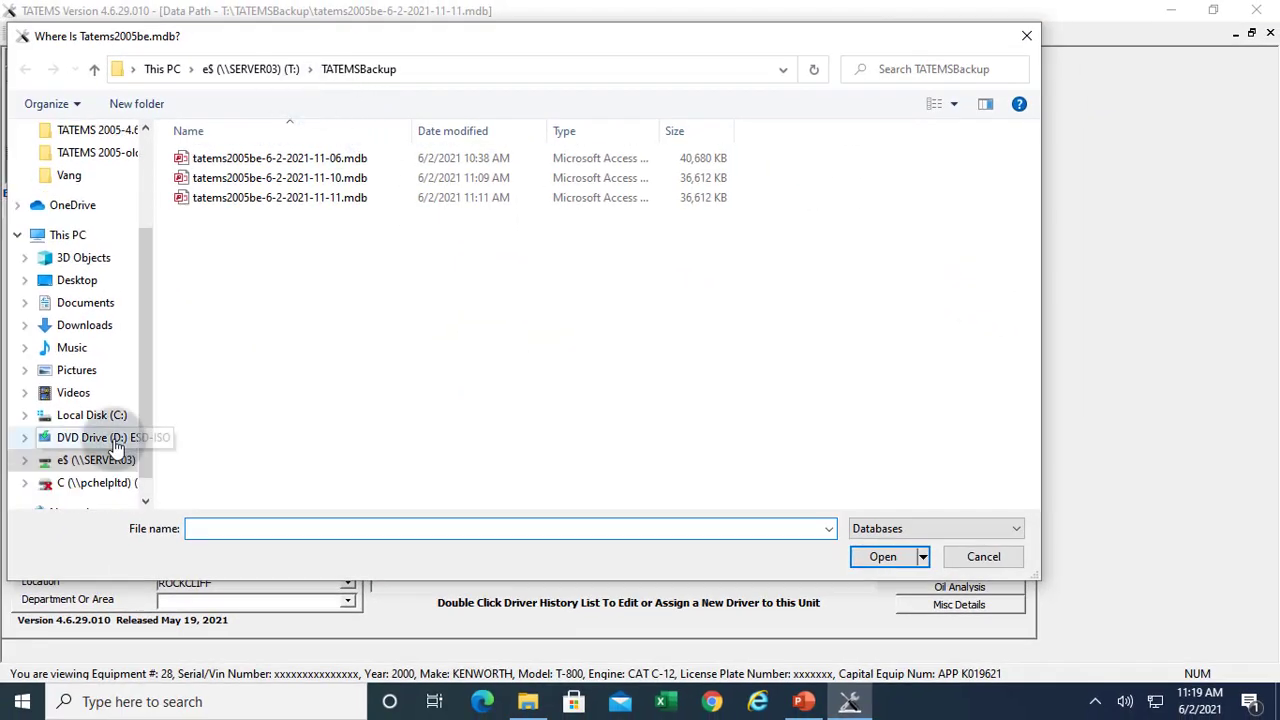
left_click(100, 416)
double_click(278, 258)
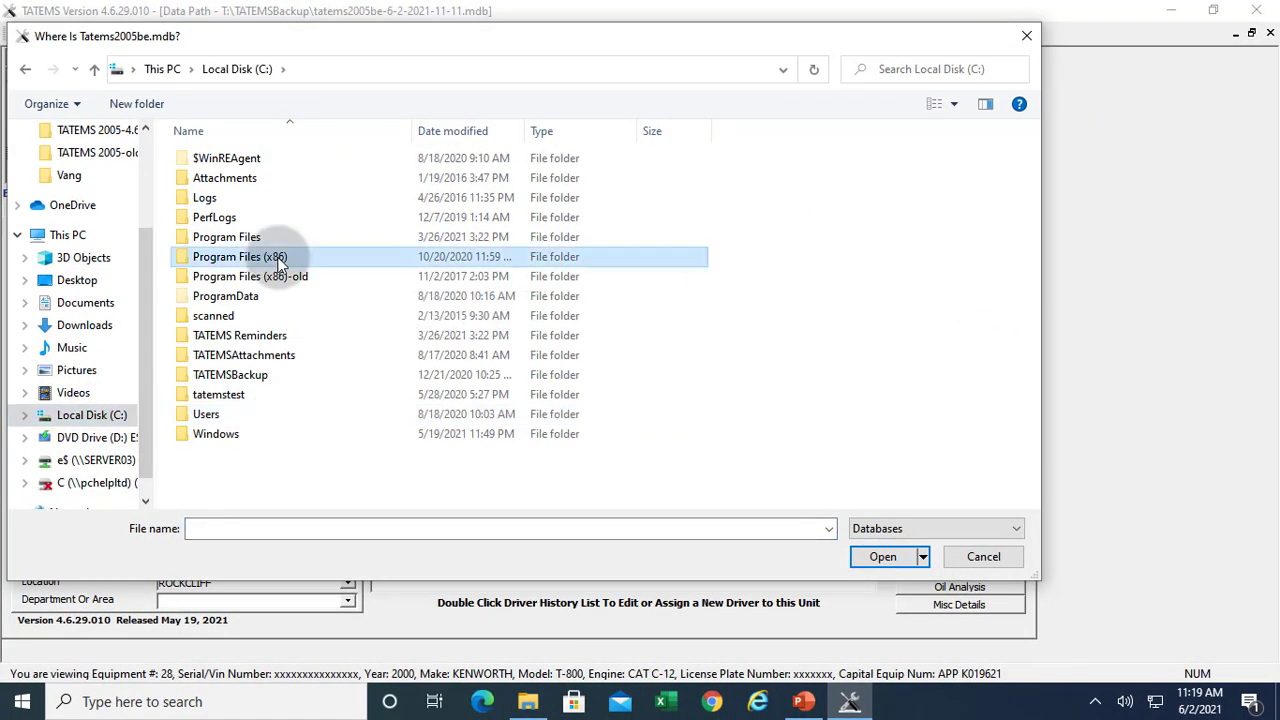
double_click(263, 157)
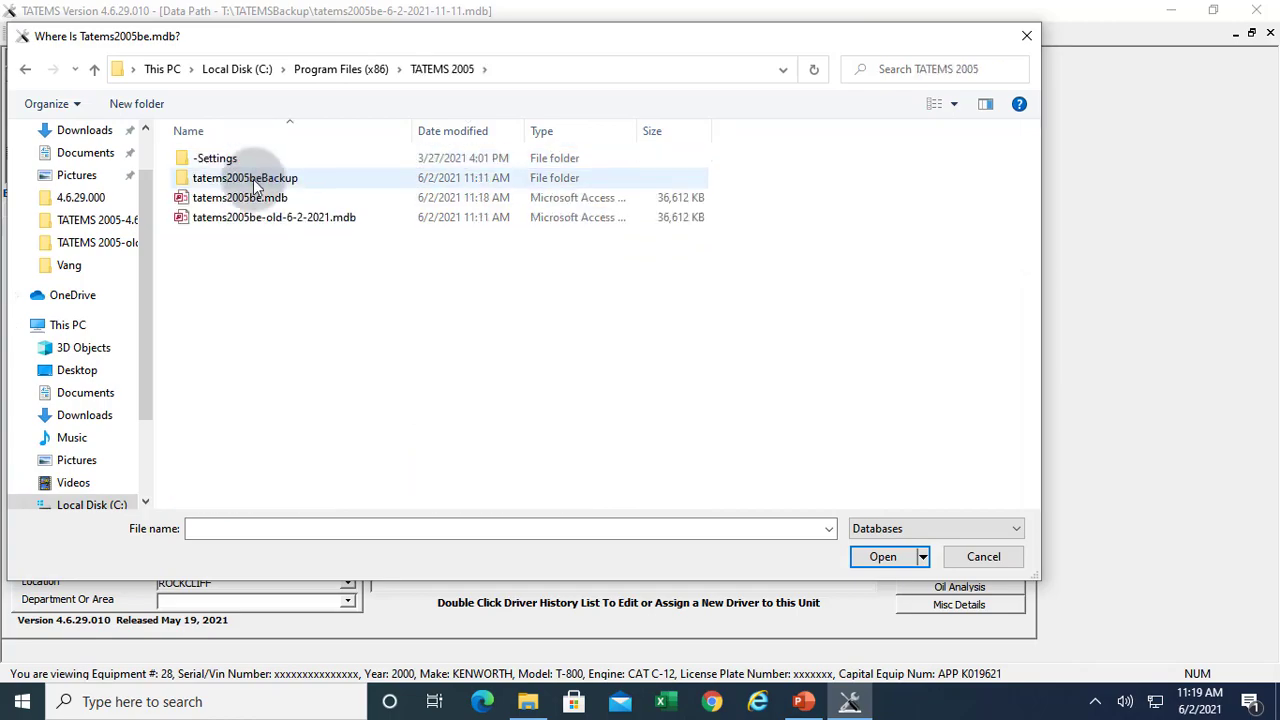
left_click(262, 201)
left_click(882, 557)
Link TATEMS to the chosen default data file, accept the wait notice and close the Networking settings.
left_click(586, 324)
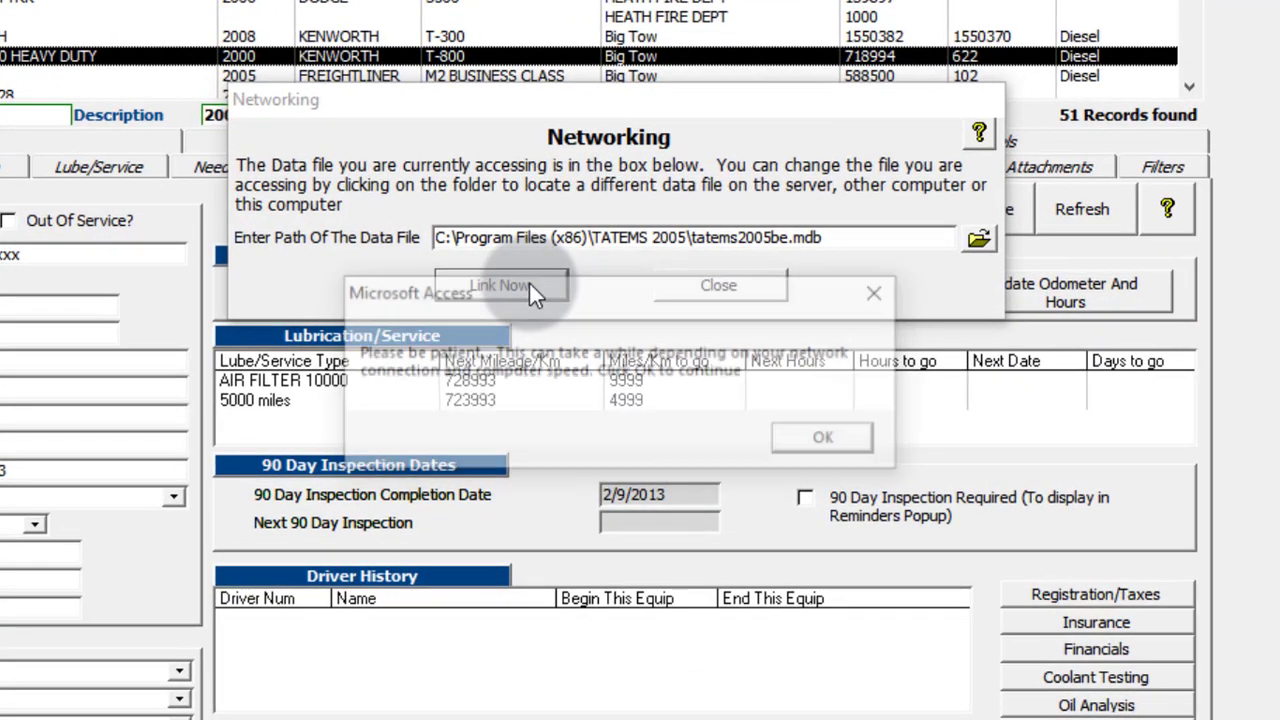
left_click(807, 443)
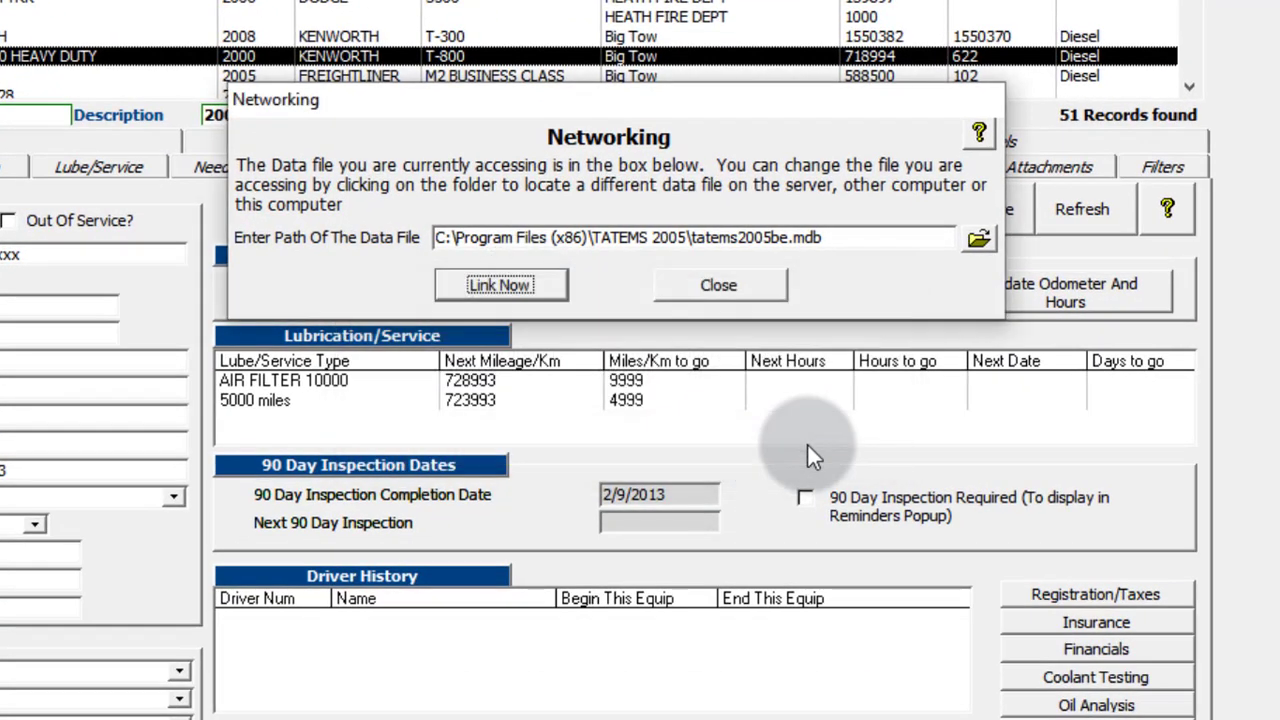
left_click(800, 436)
left_click(714, 286)
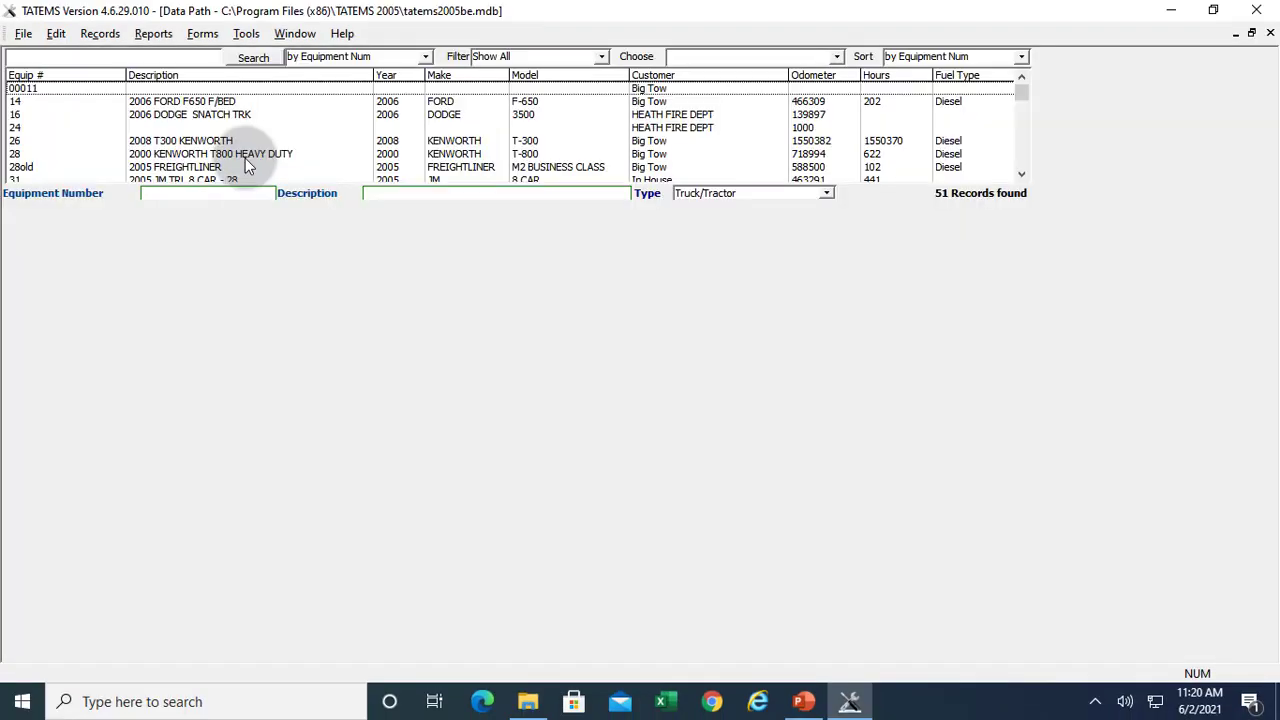
Open the record of equipment 26, the 2008 T300 KENWORTH, and back up the data to T:\TATEMSBackup\.
double_click(203, 128)
left_click(223, 146)
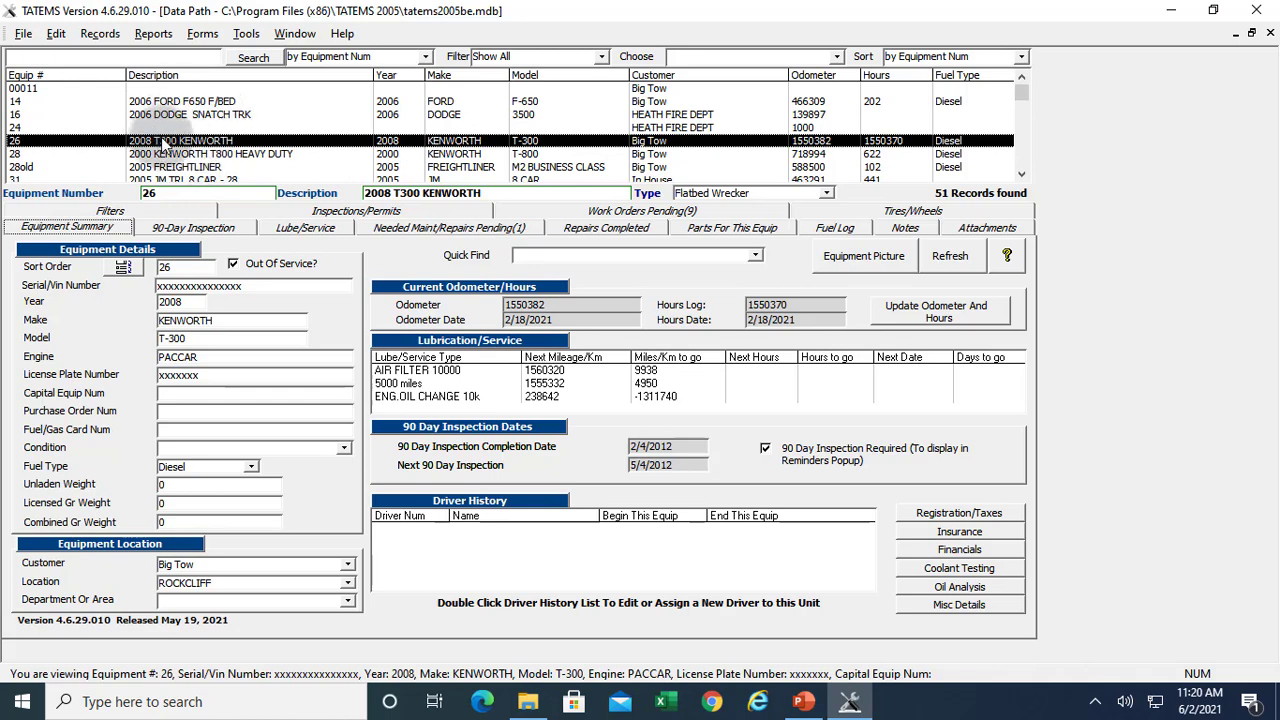
left_click(247, 36)
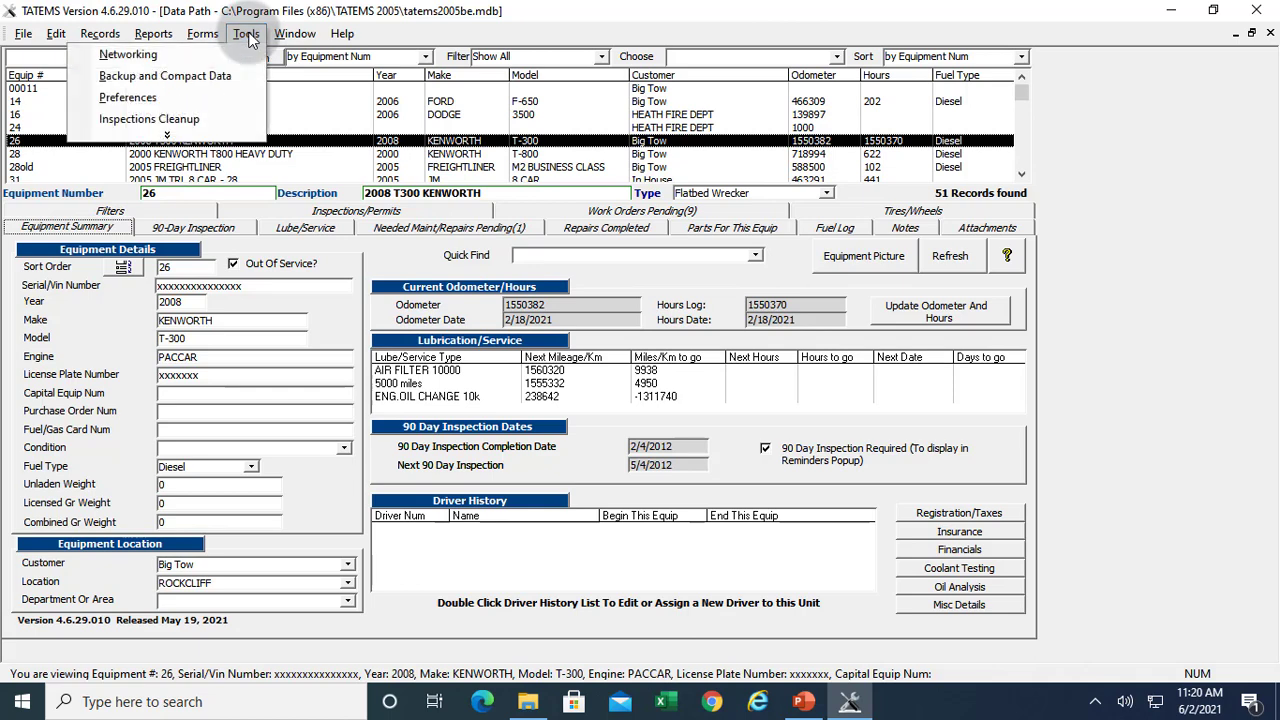
left_click(233, 76)
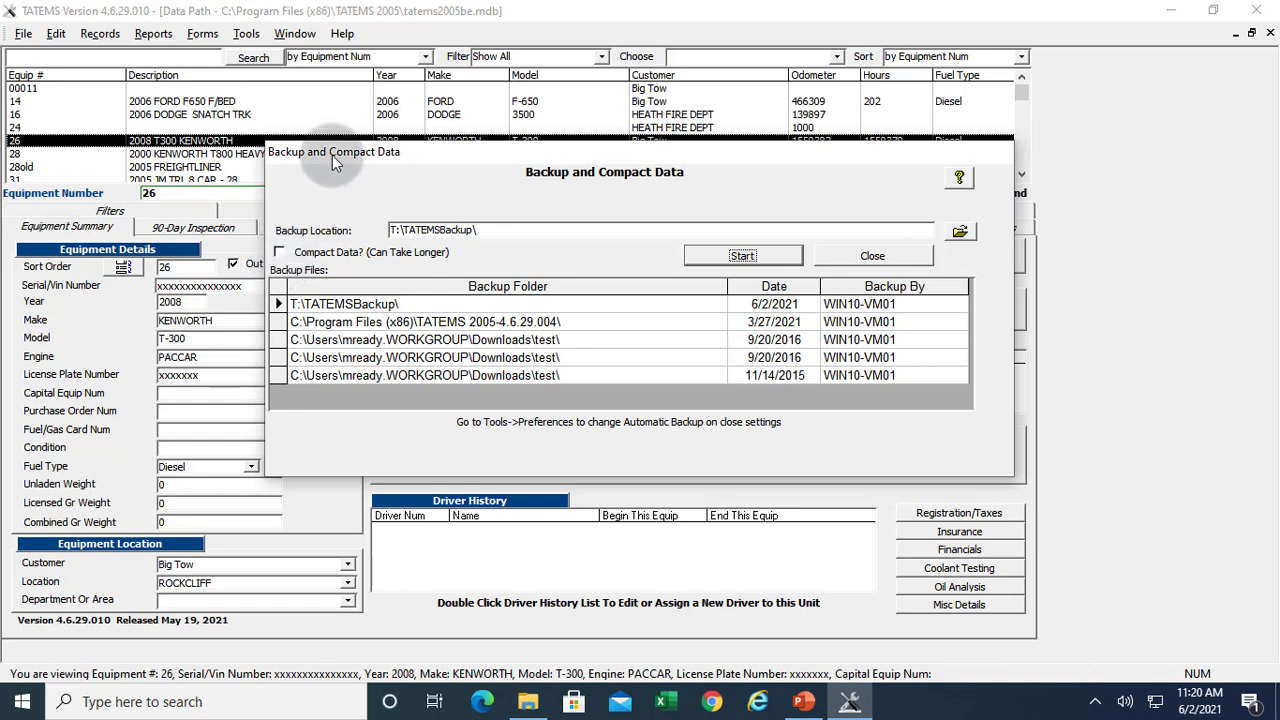
left_click_drag(335, 164, 310, 167)
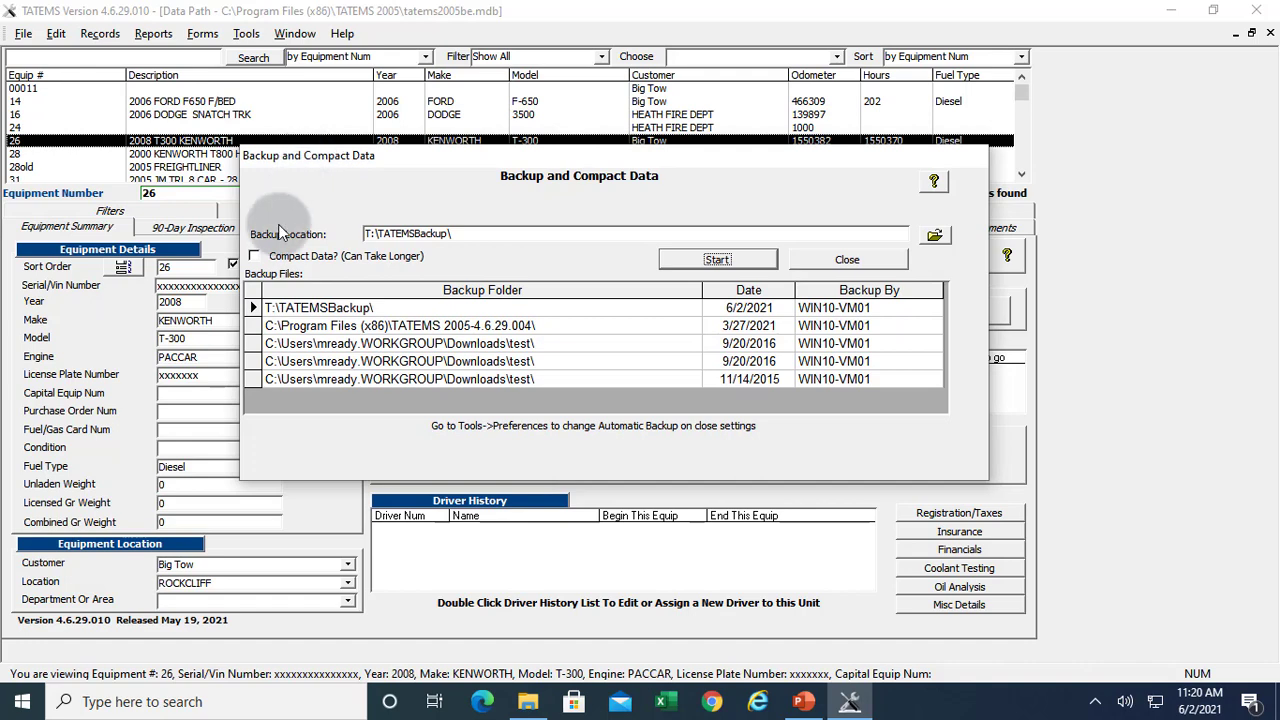
left_click(718, 258)
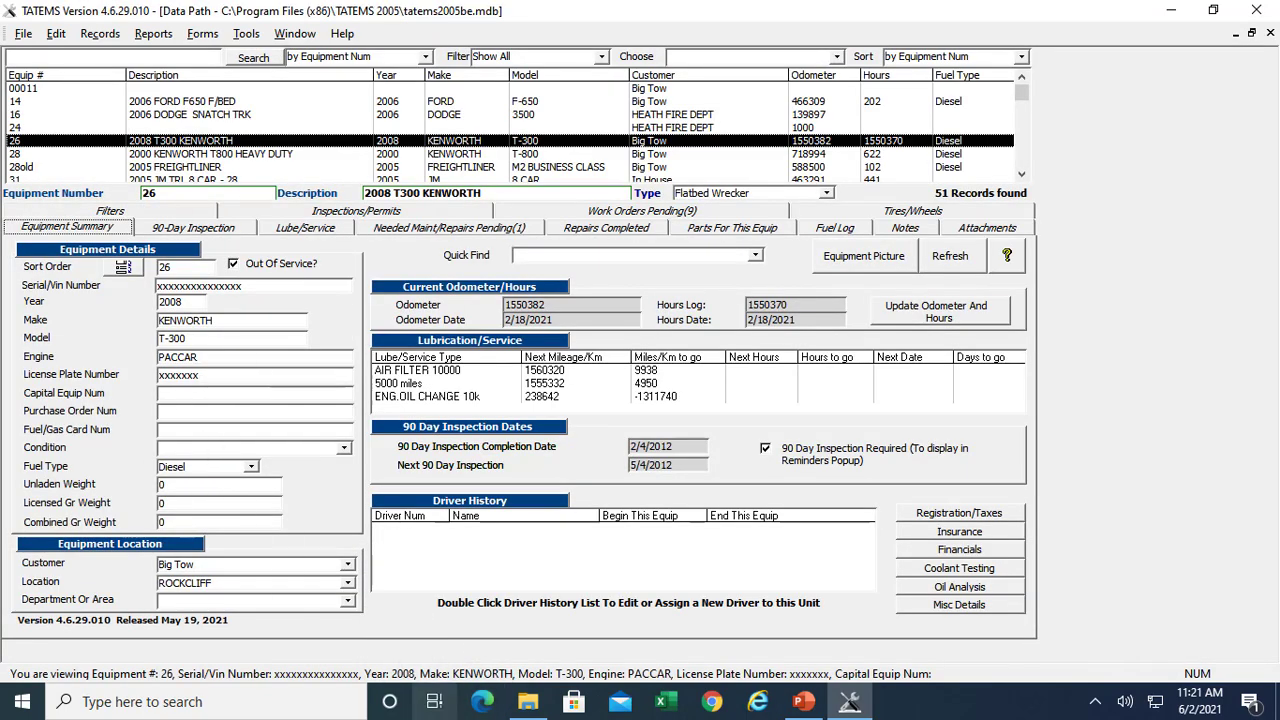
Switch to the File Explorer window and open the TATEMSBackup folder on network drive T:.
mouse_move(528, 708)
left_click(506, 568)
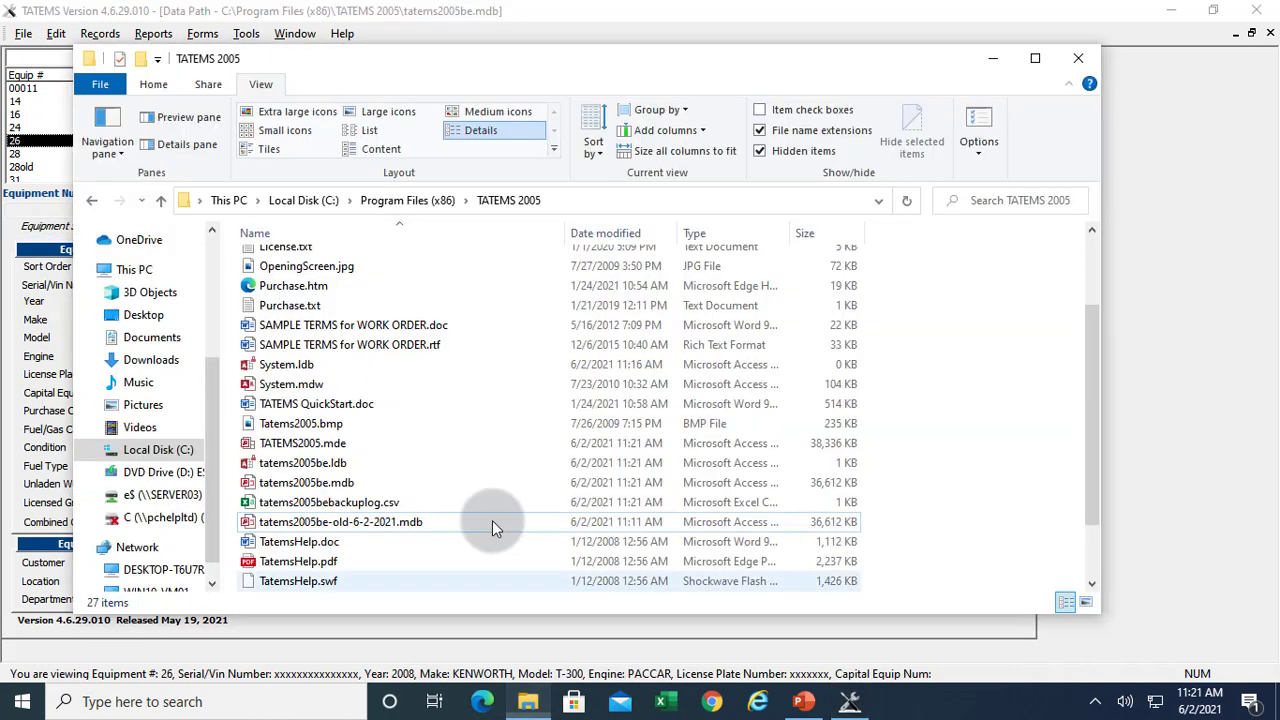
scroll(214, 411, "down", 1)
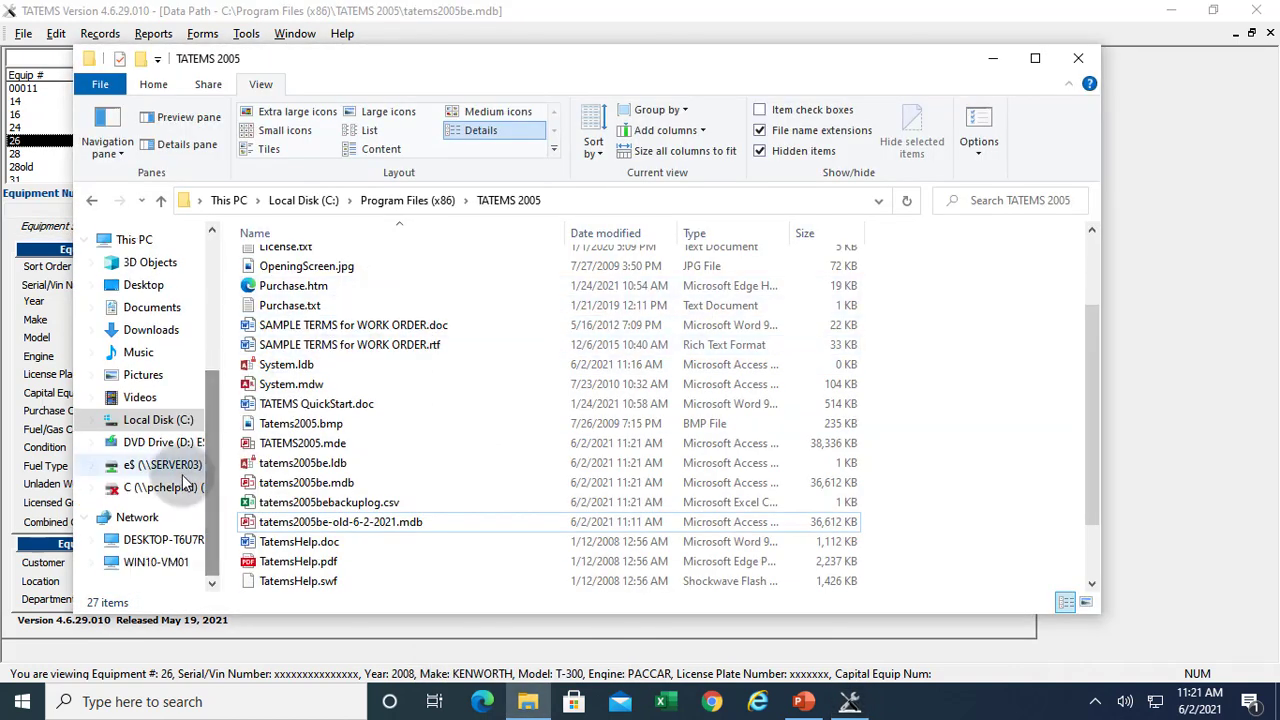
left_click(170, 466)
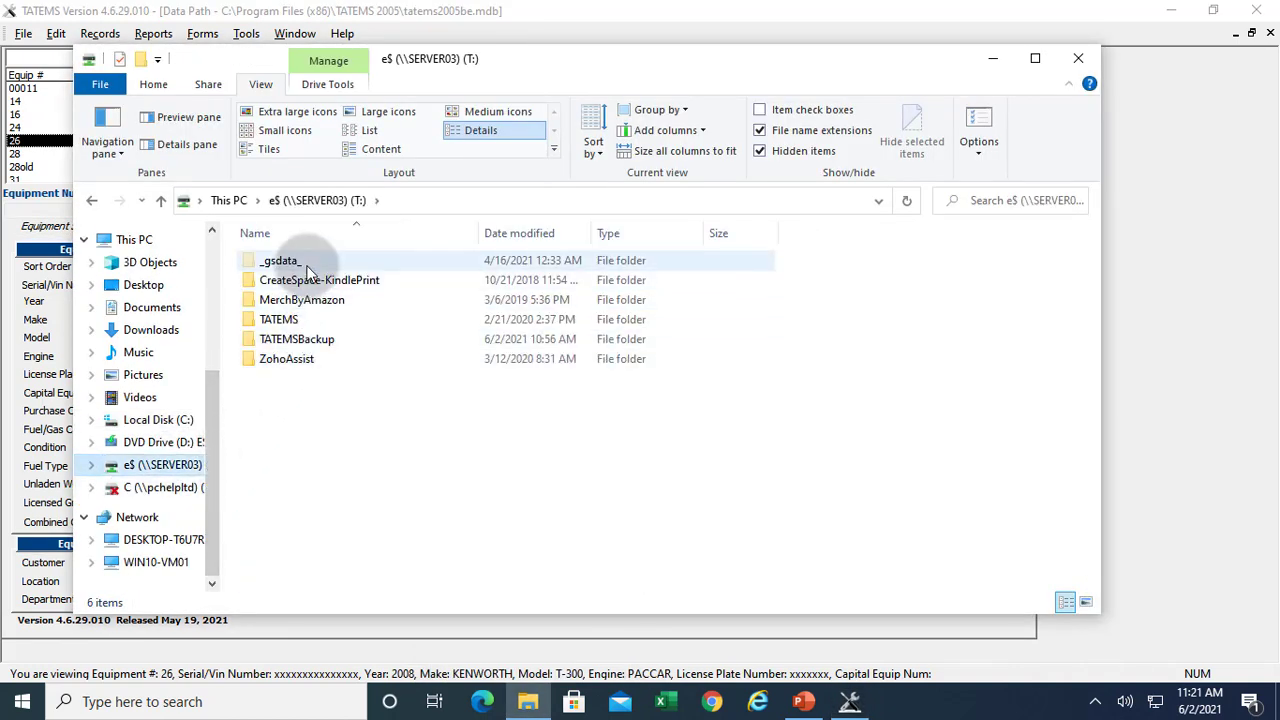
left_click(300, 342)
double_click(300, 342)
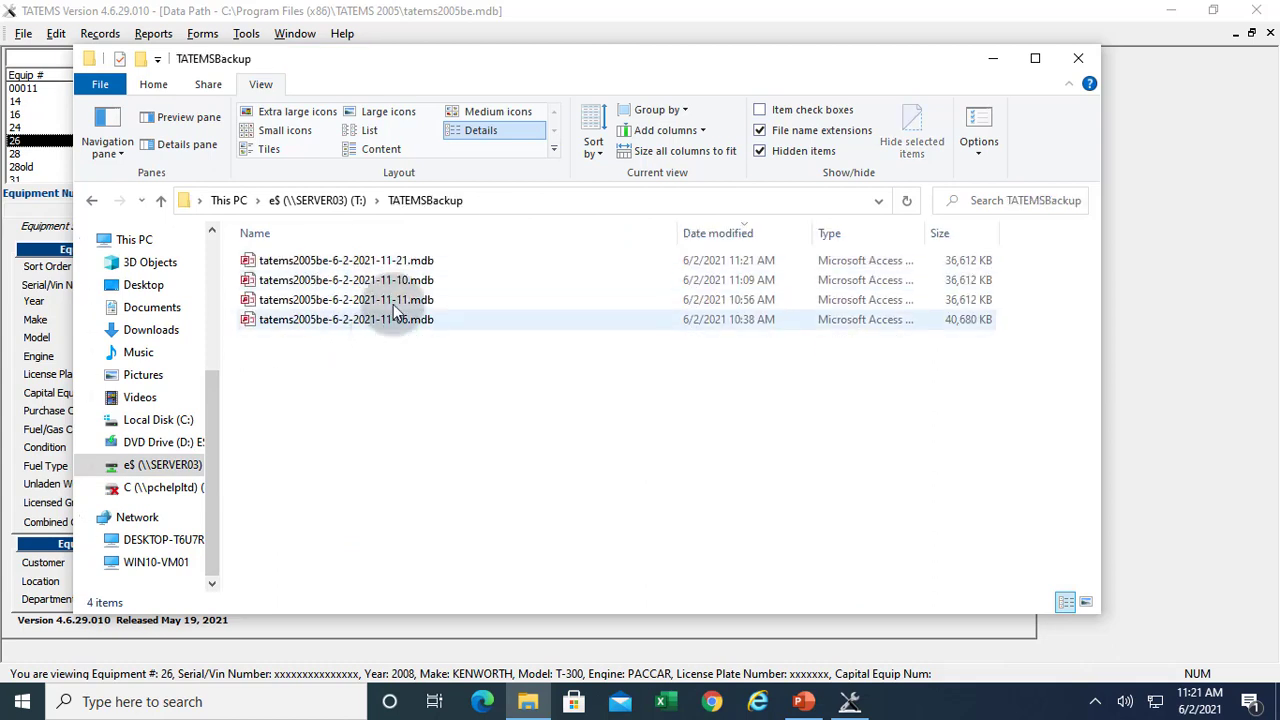
left_click(380, 265)
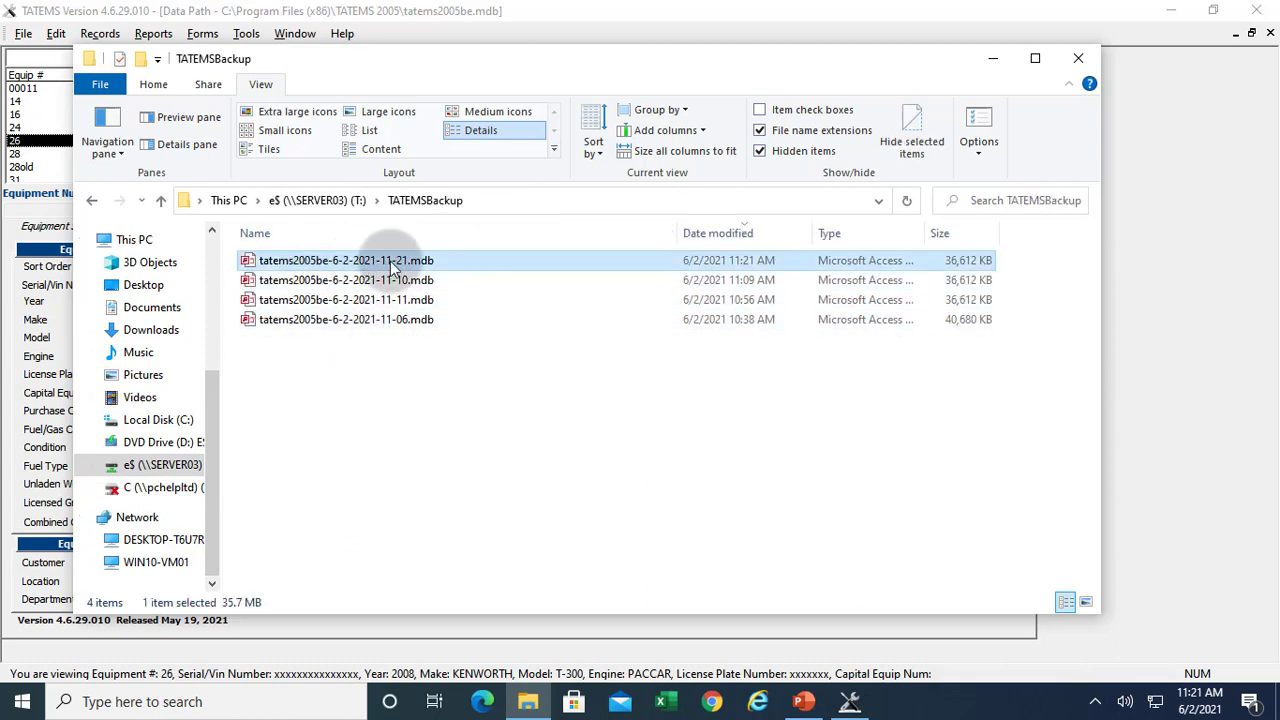
left_click(340, 262)
left_click(340, 262)
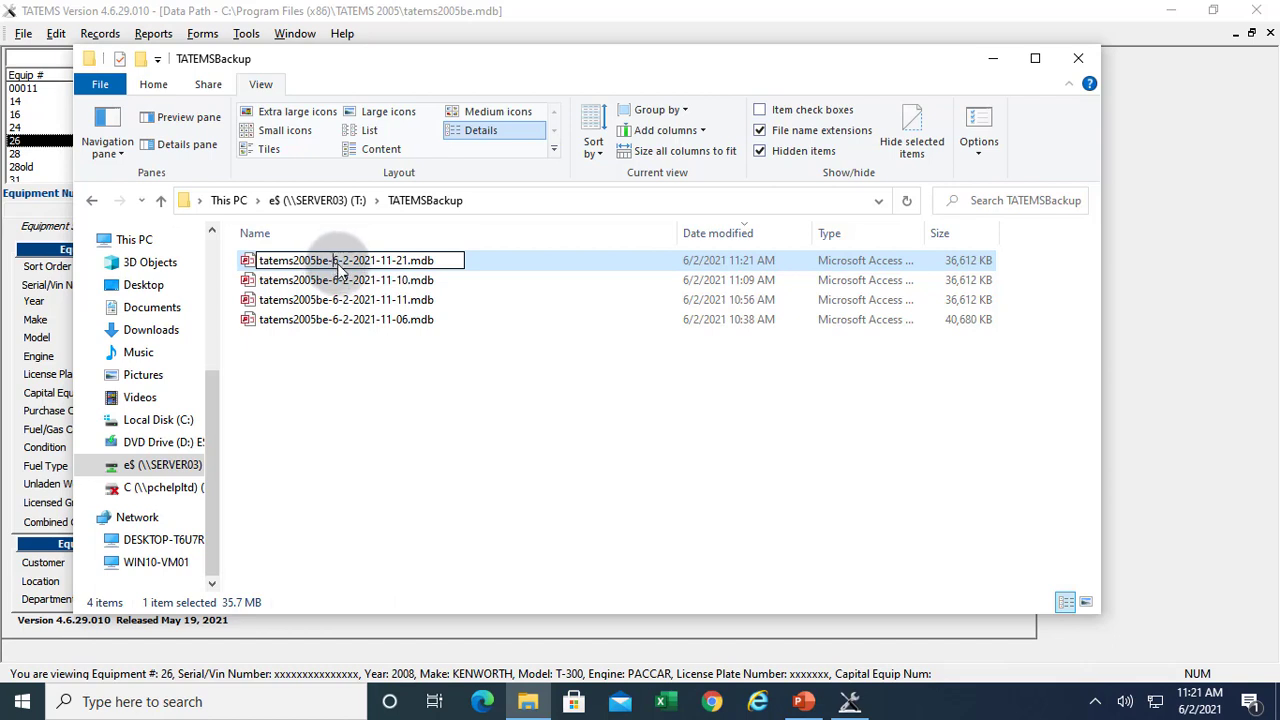
type("Archive")
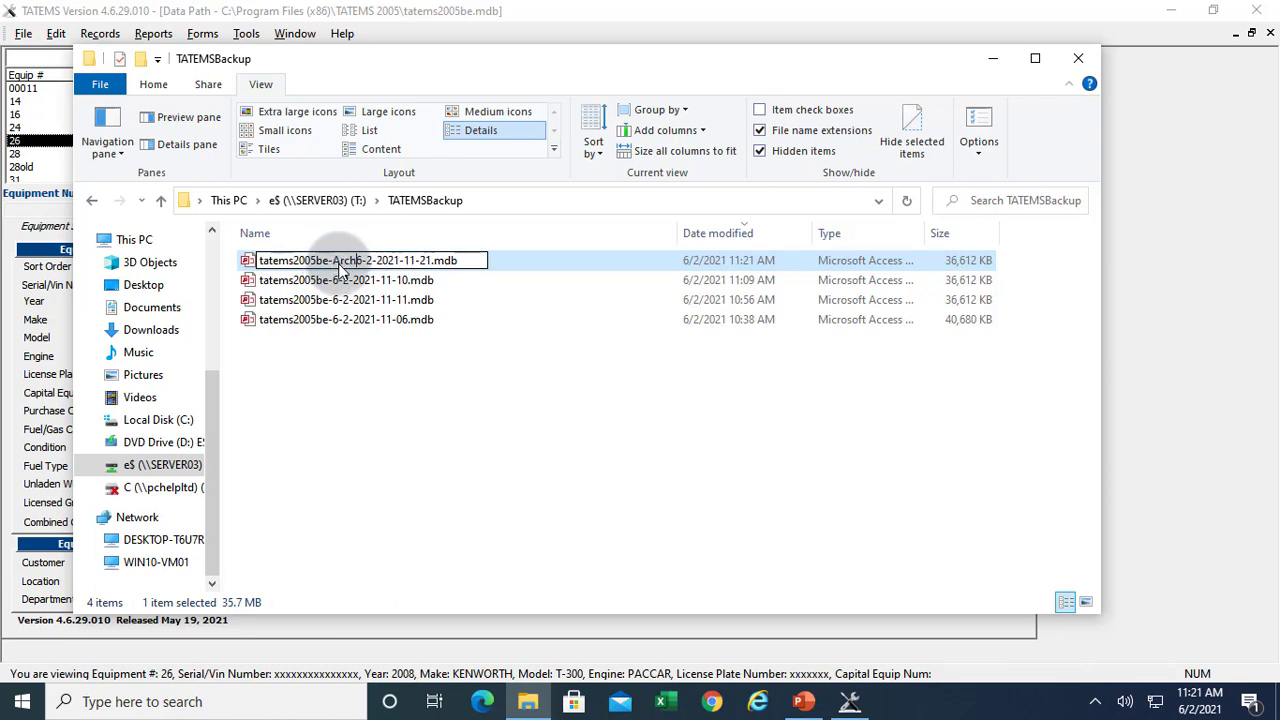
type("-")
type("B4")
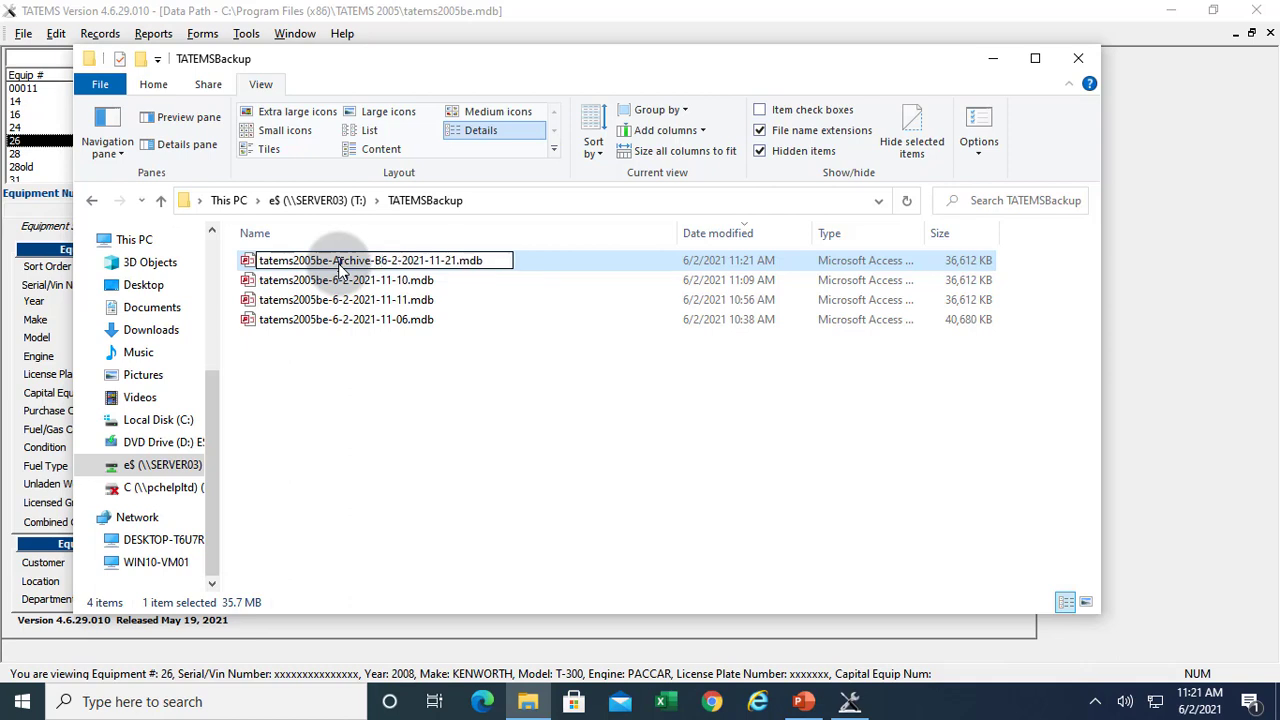
type("-Dele")
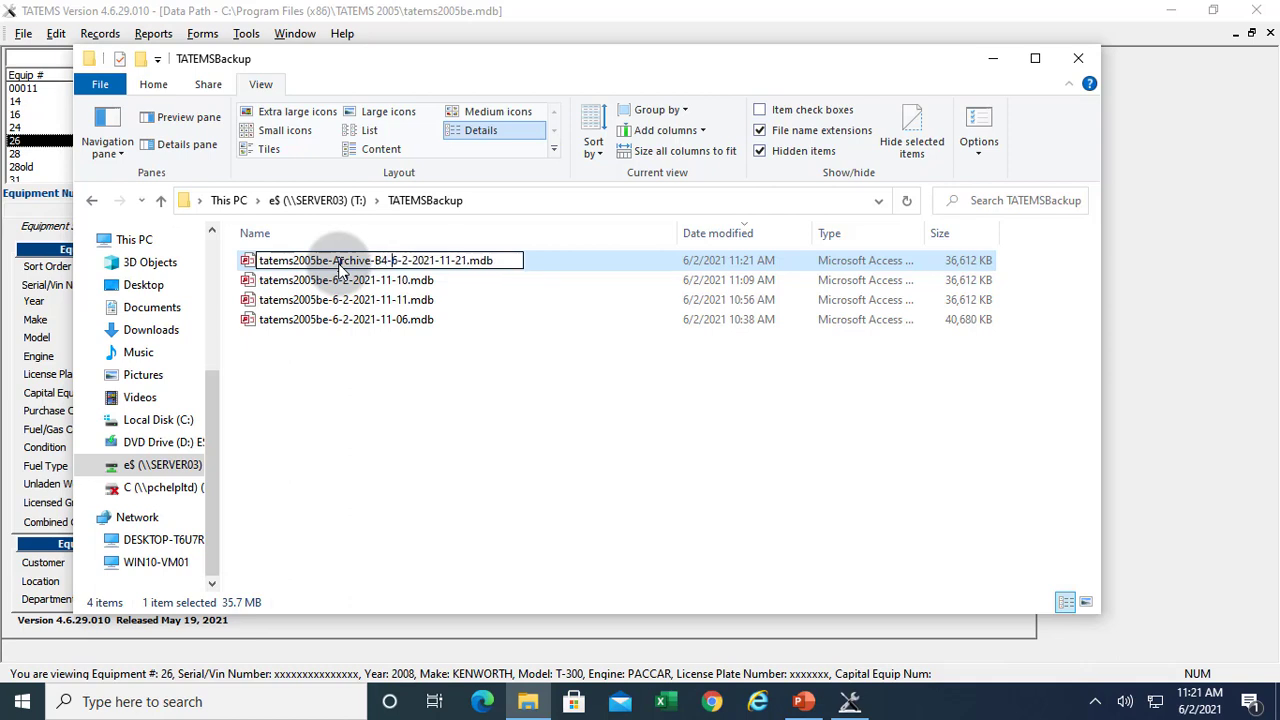
type("ting")
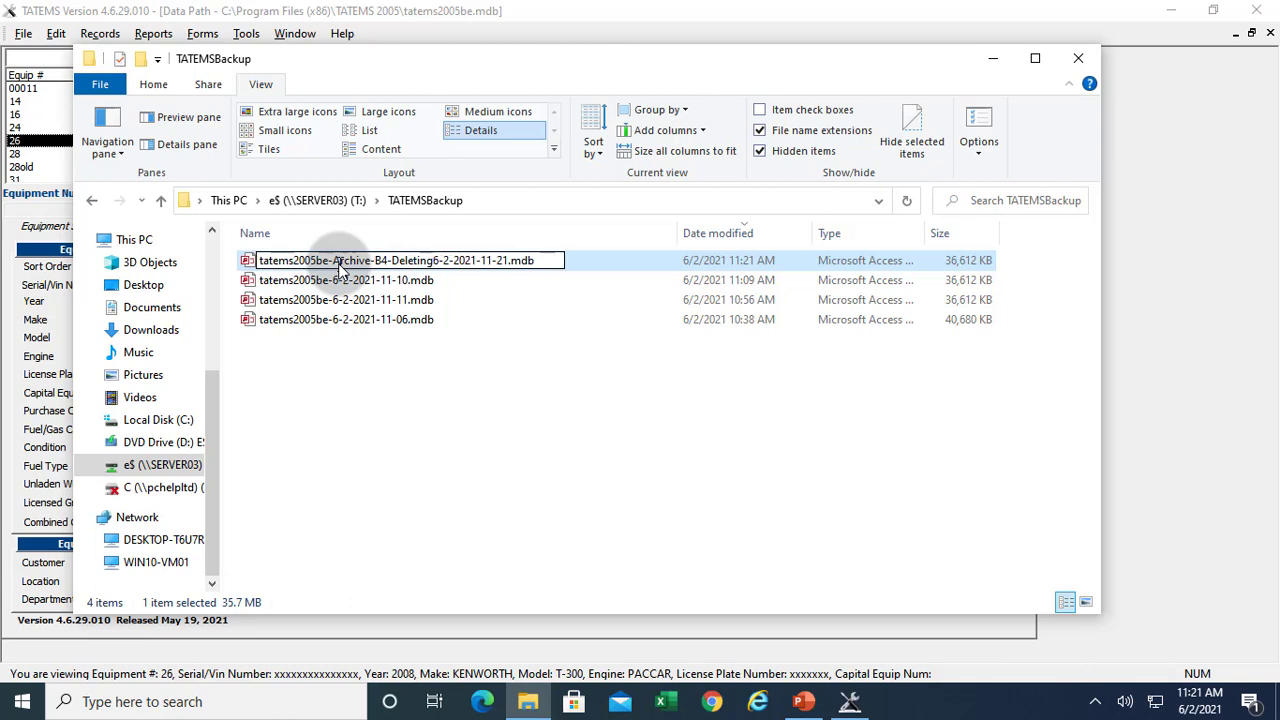
type("Uniut")
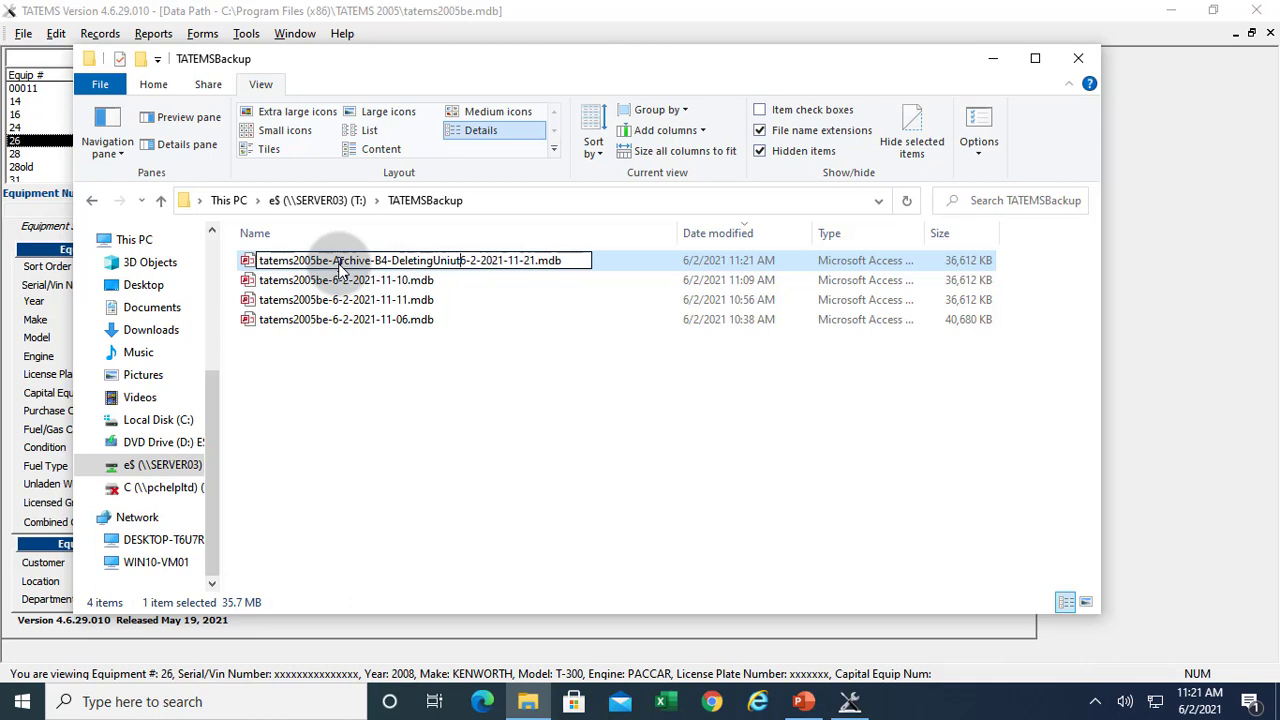
key("BackSpace")
key("BackSpace")
key("BackSpace")
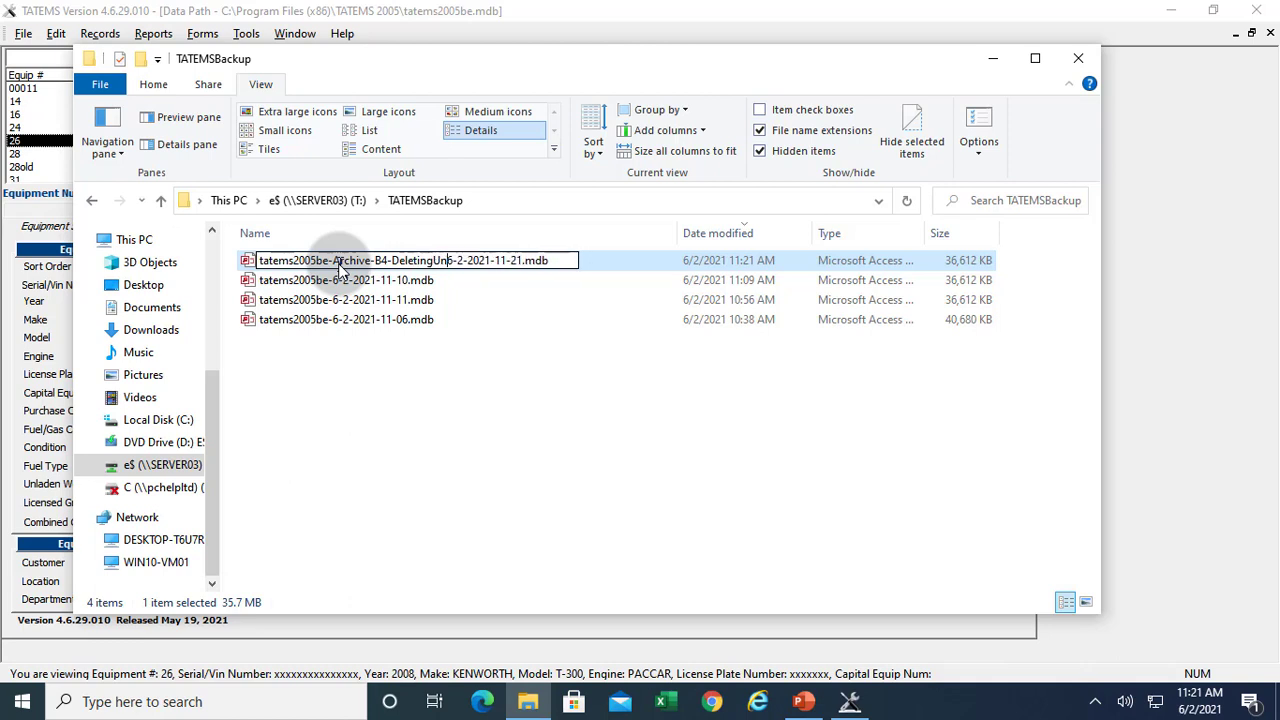
type("t")
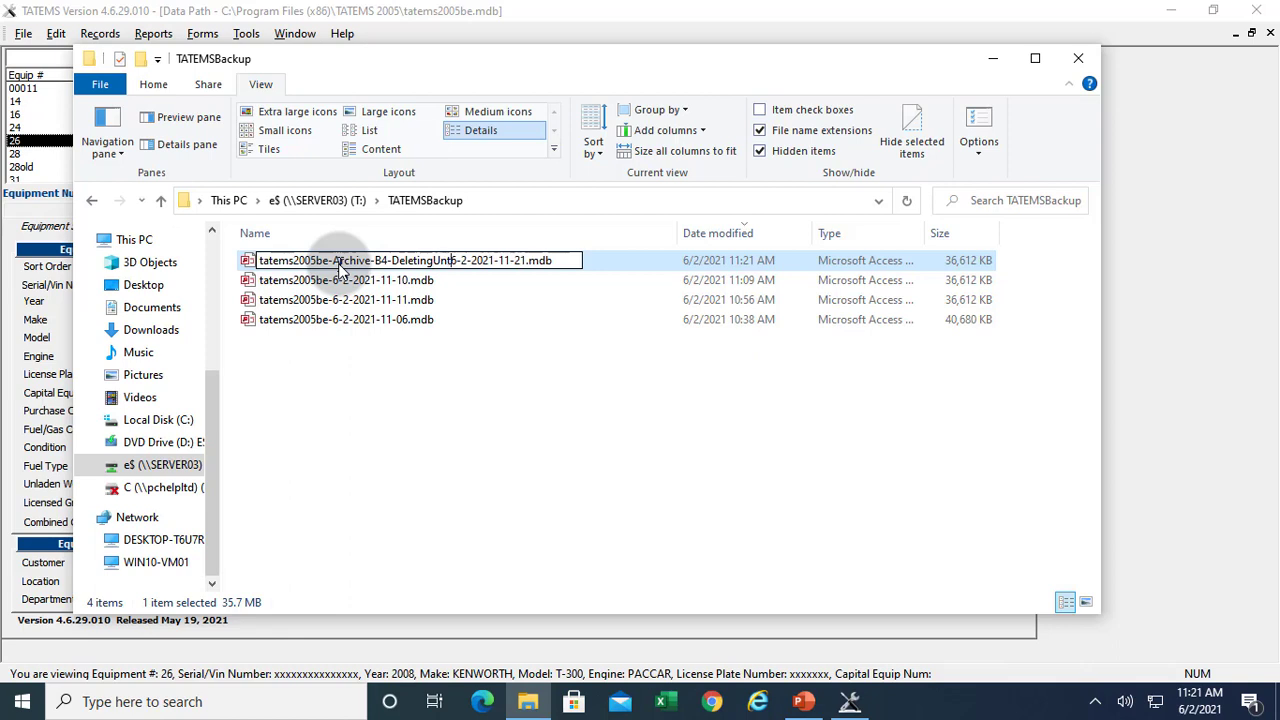
type("14")
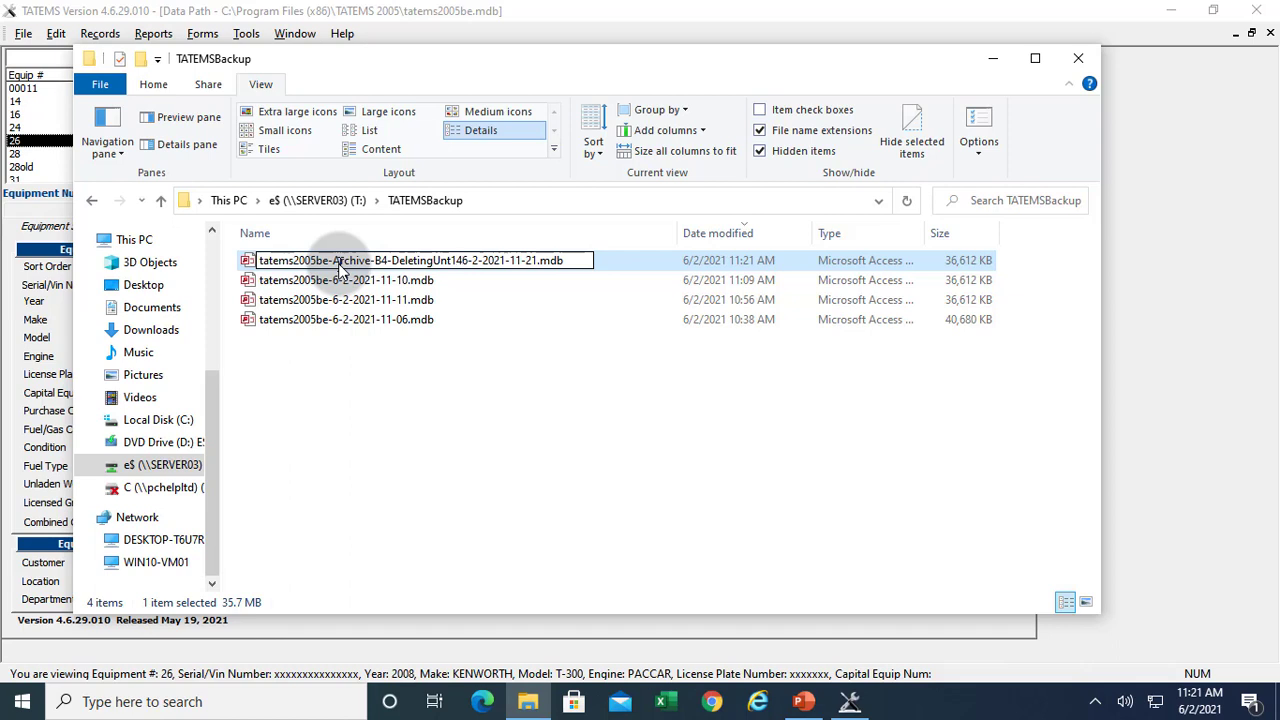
type("-")
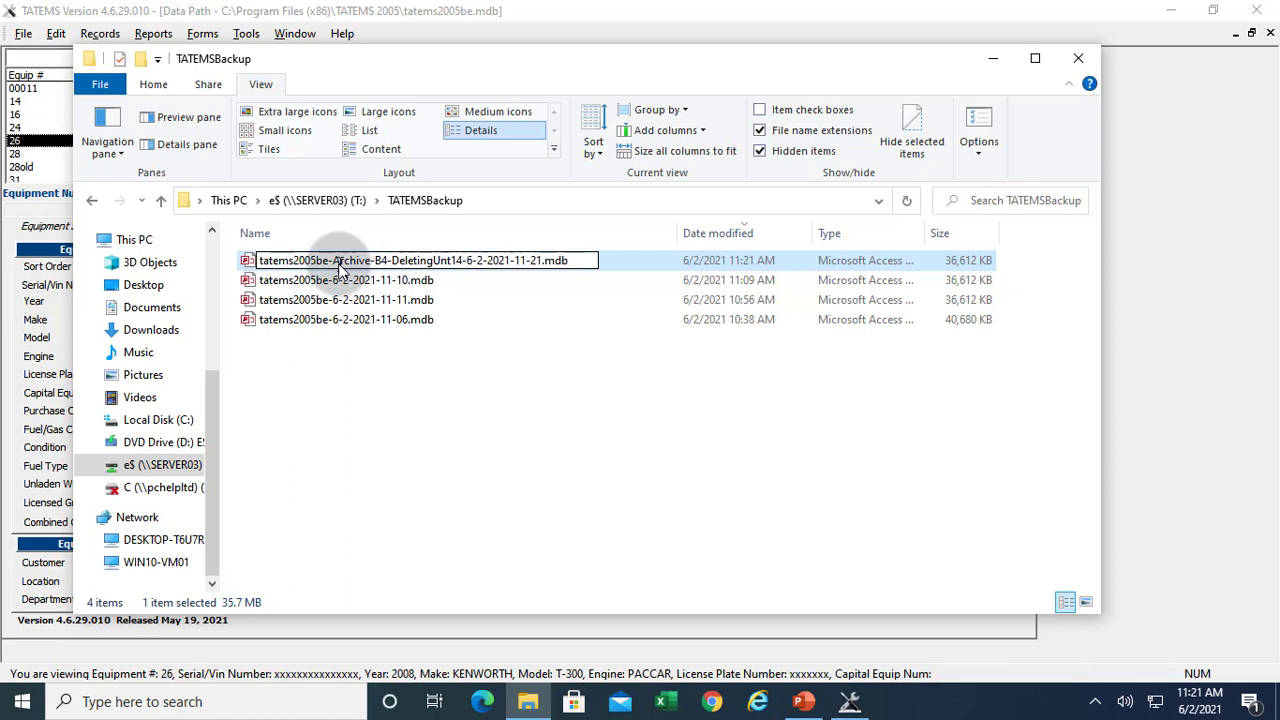
key("Left")
key("Left")
type("i")
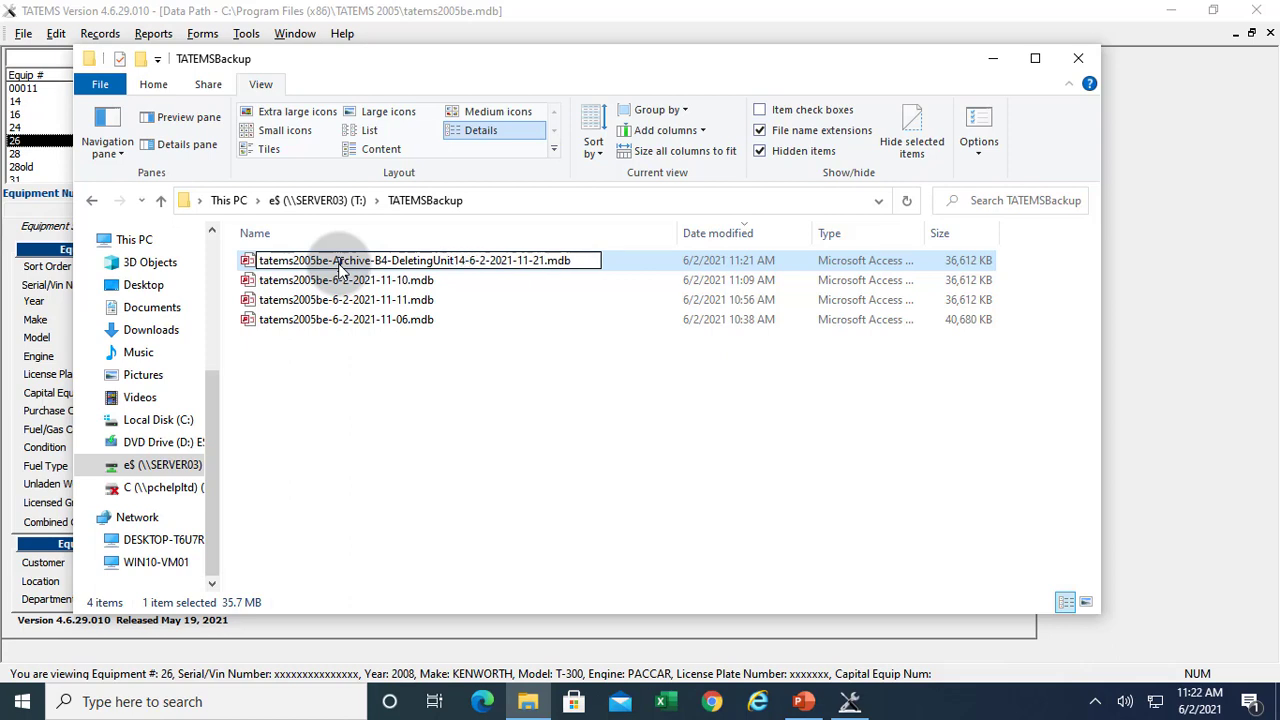
key("Return")
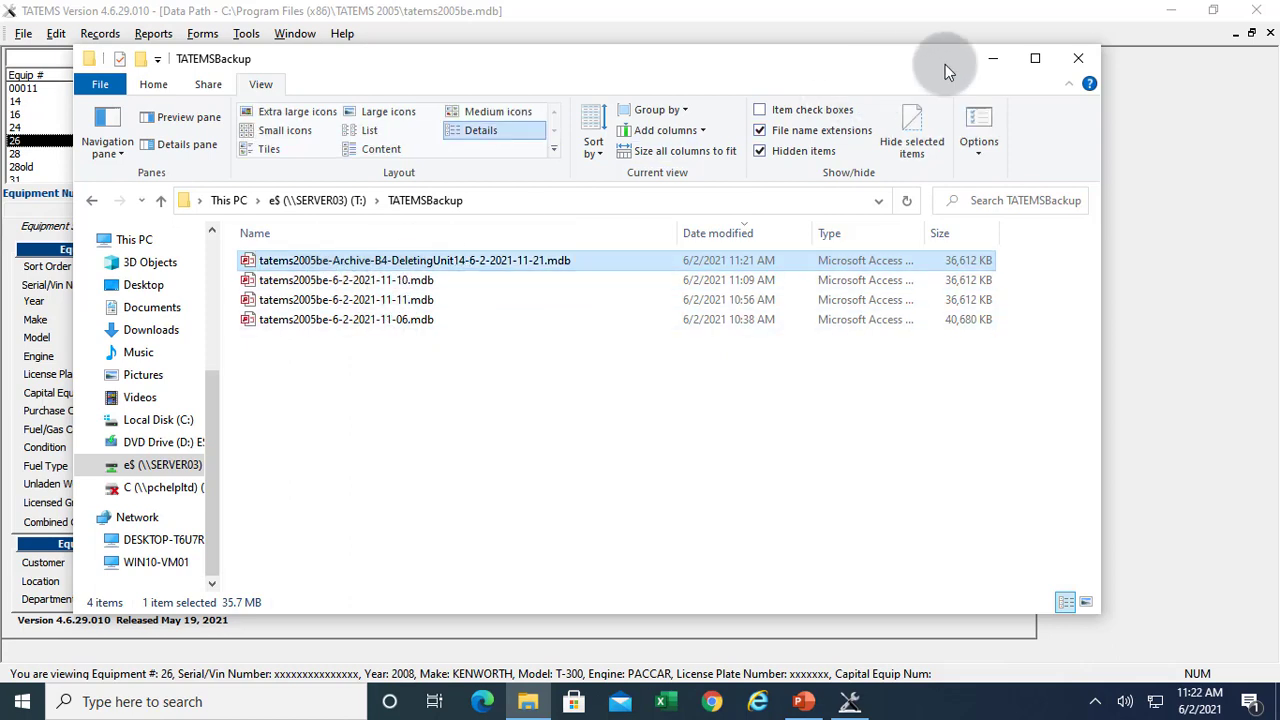
Minimize File Explorer to return to TATEMS and open the record of equipment 14, the 2006 FORD F650 F/BED.
left_click(993, 58)
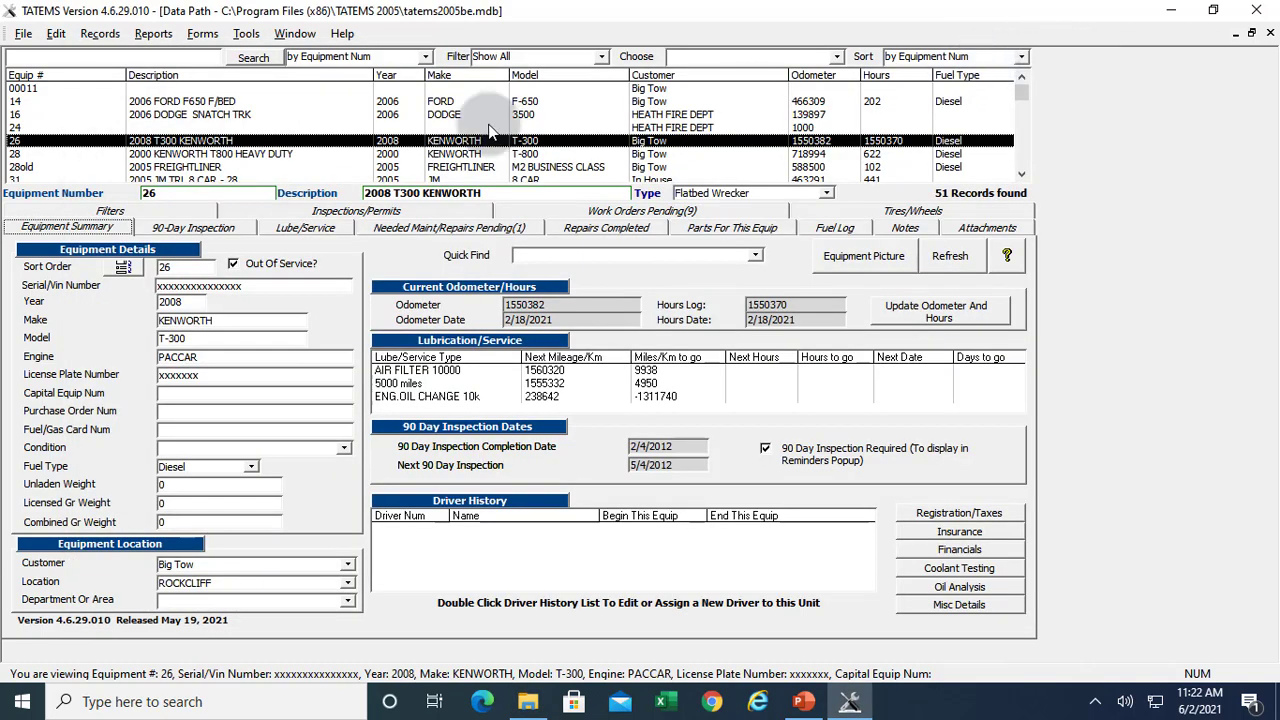
left_click(42, 103)
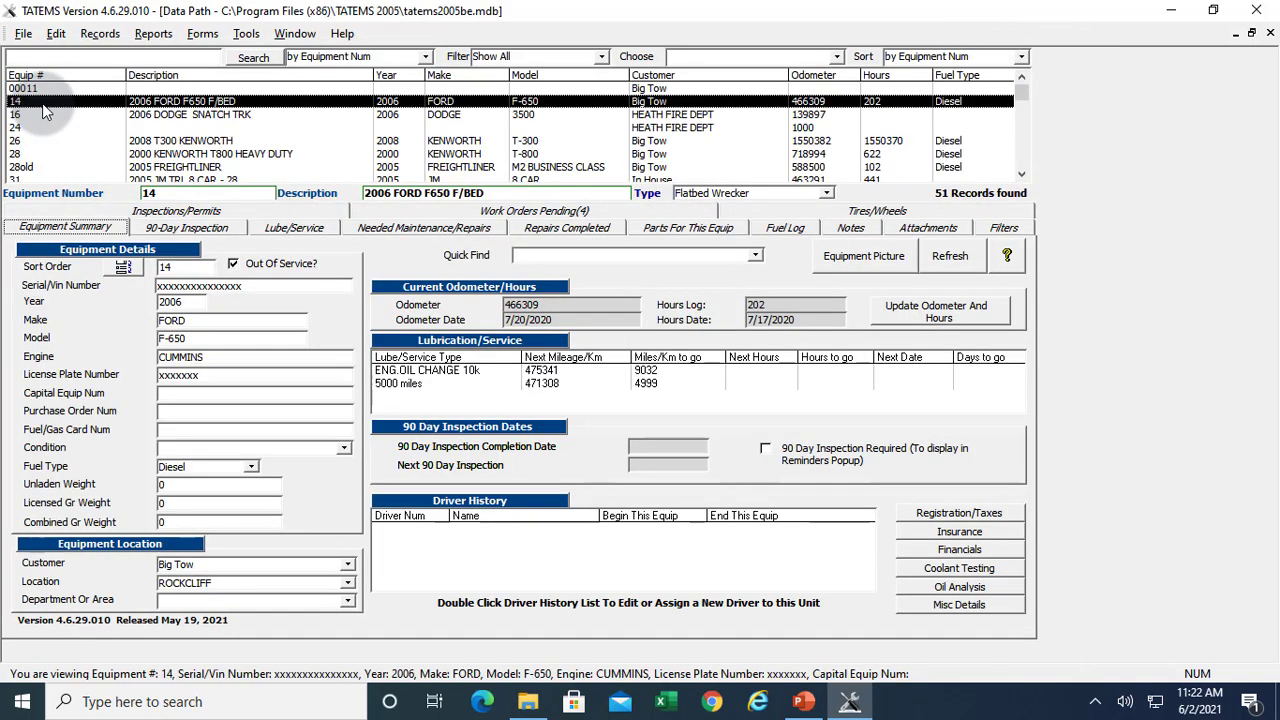
Delete equipment 14, the 2006 FORD F650 F/BED, and open the record of equipment 16, the 2006 DODGE SNATCH TRK.
left_click(97, 36)
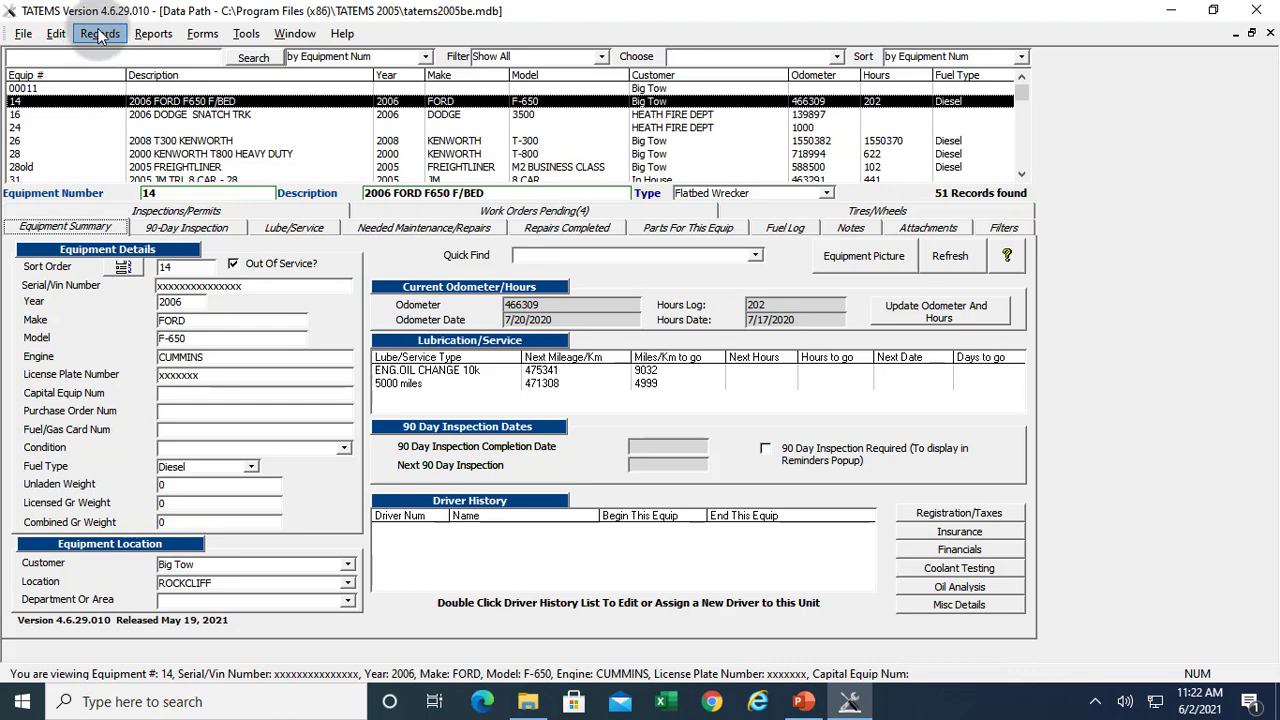
left_click(88, 76)
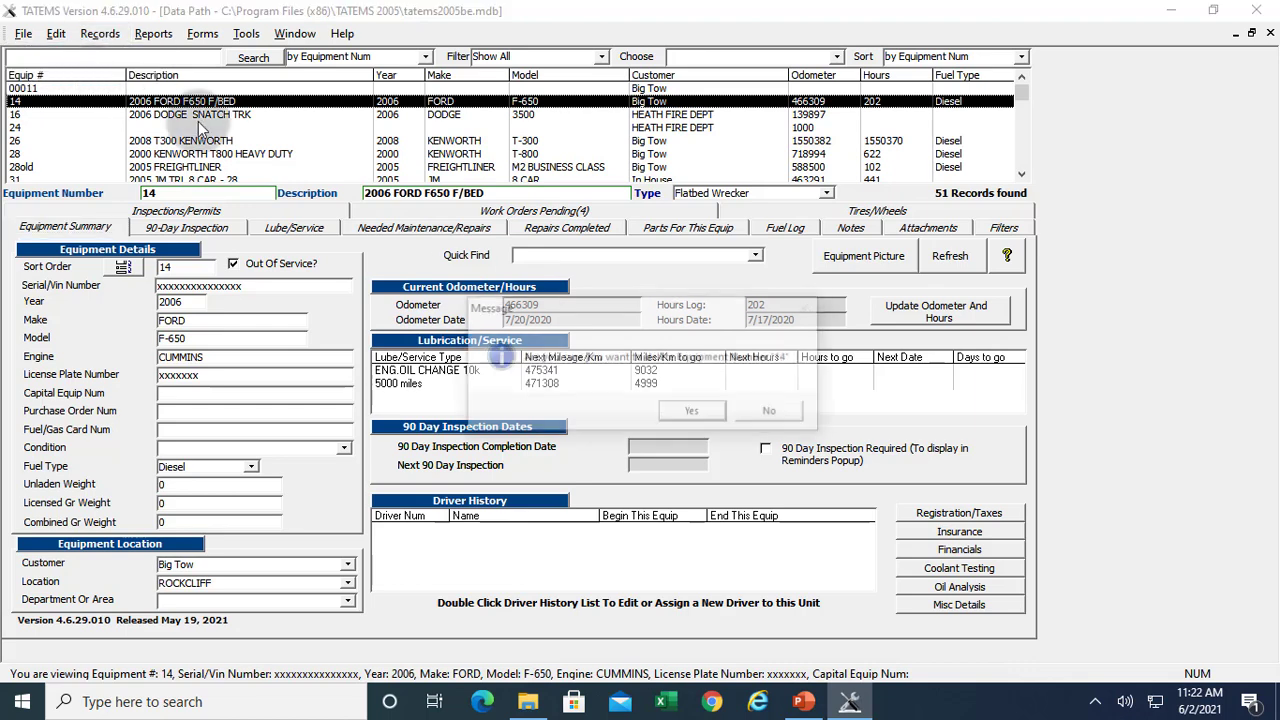
left_click(712, 412)
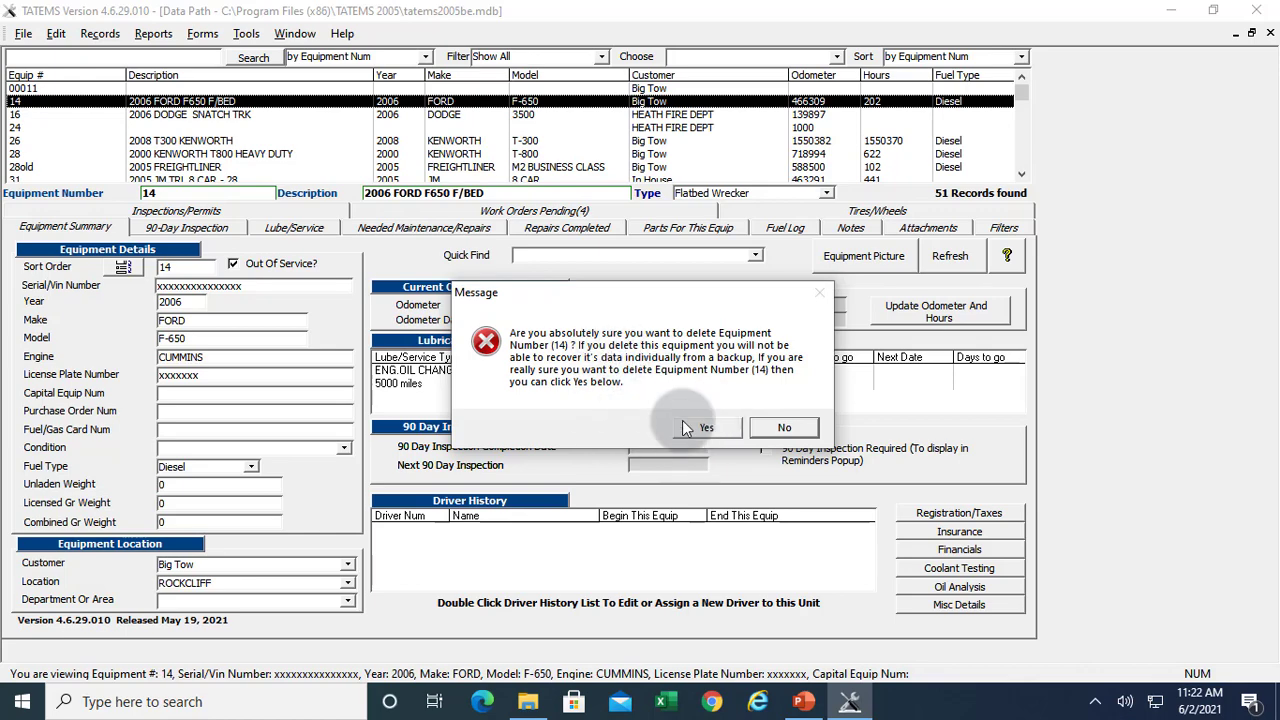
left_click(686, 422)
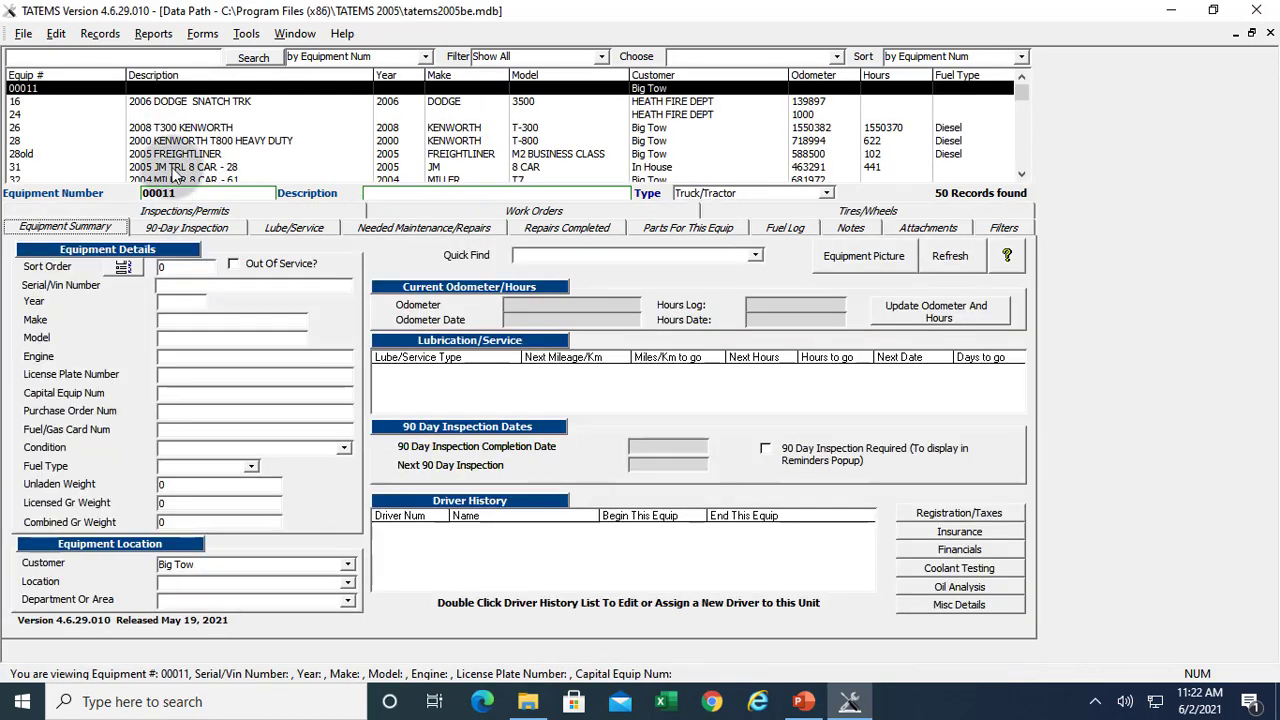
left_click(162, 103)
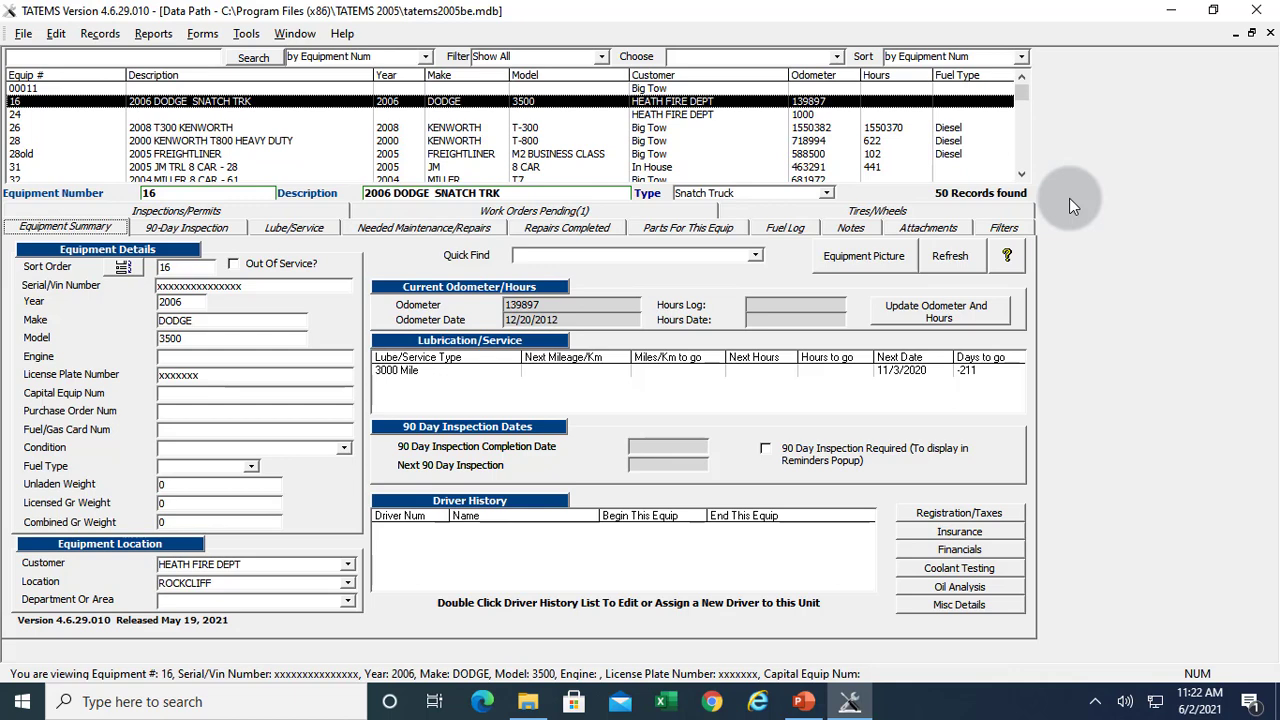
left_click(250, 36)
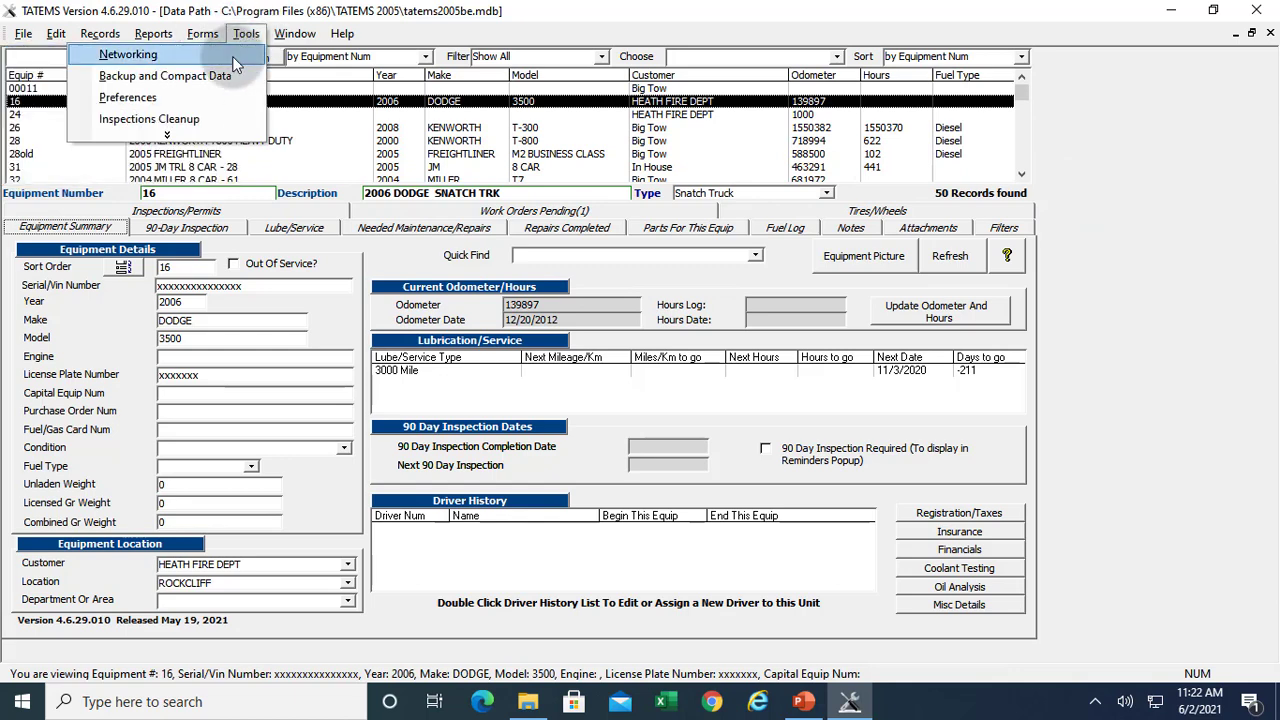
left_click(128, 55)
left_click(881, 277)
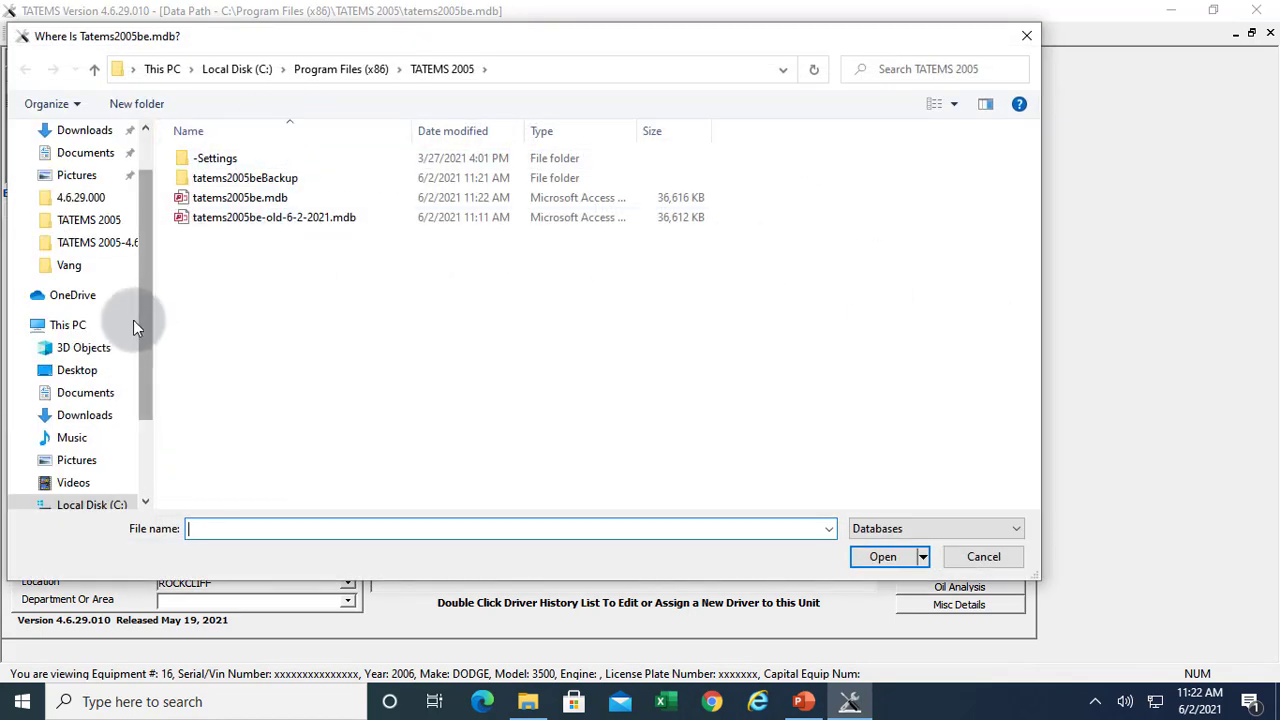
left_click_drag(143, 323, 141, 427)
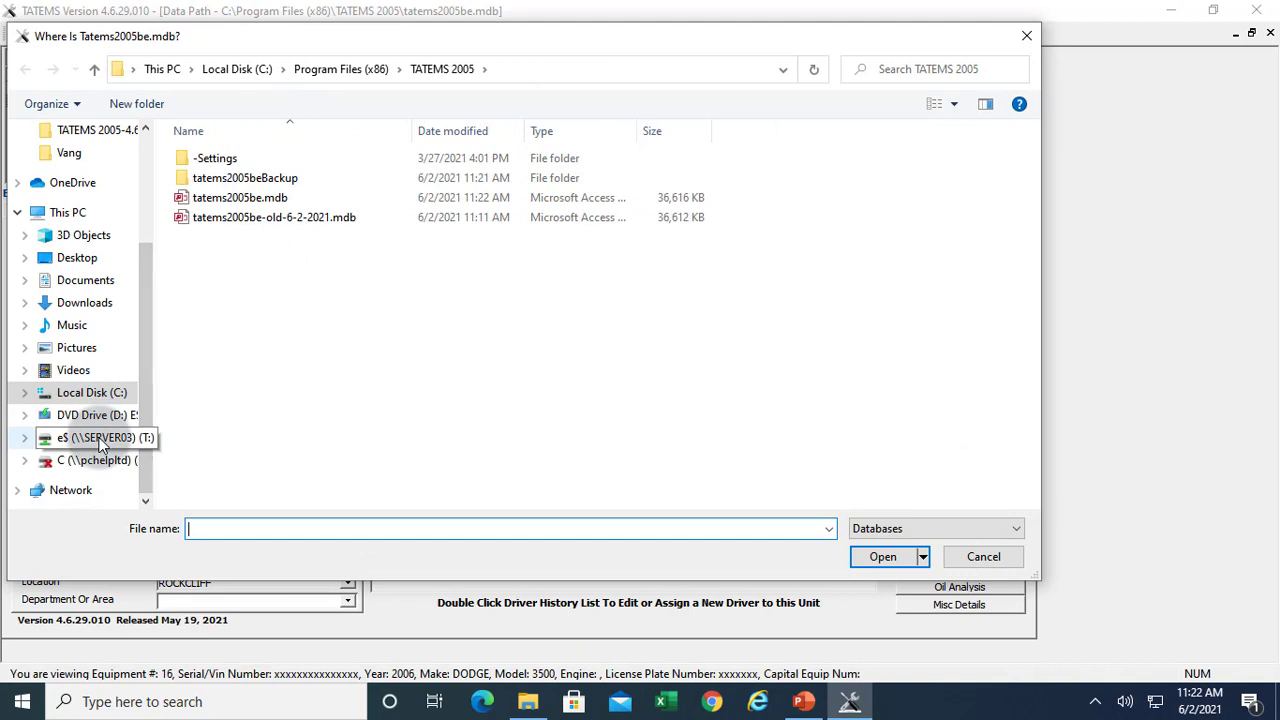
left_click(100, 445)
left_click(238, 163)
double_click(238, 163)
left_click(300, 218)
left_click(883, 557)
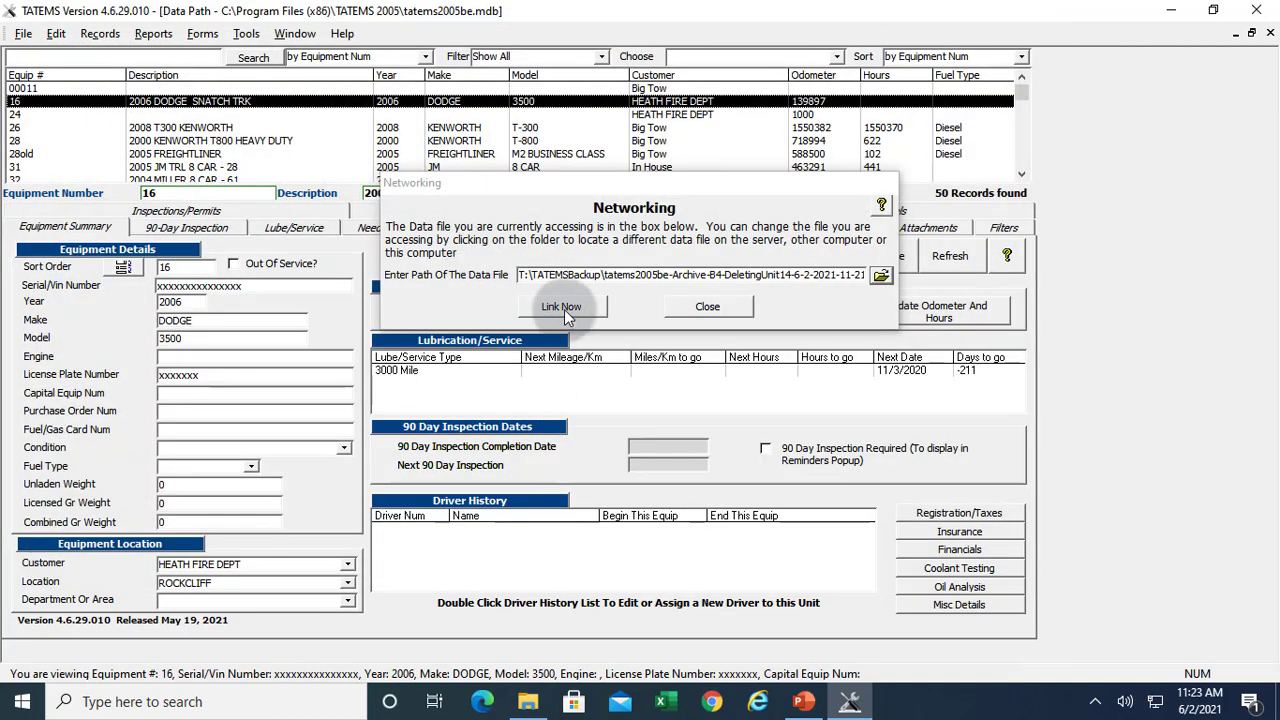
Link to the chosen archive data file and open the record of equipment 14, the 2006 FORD F650 F/BED.
left_click(564, 309)
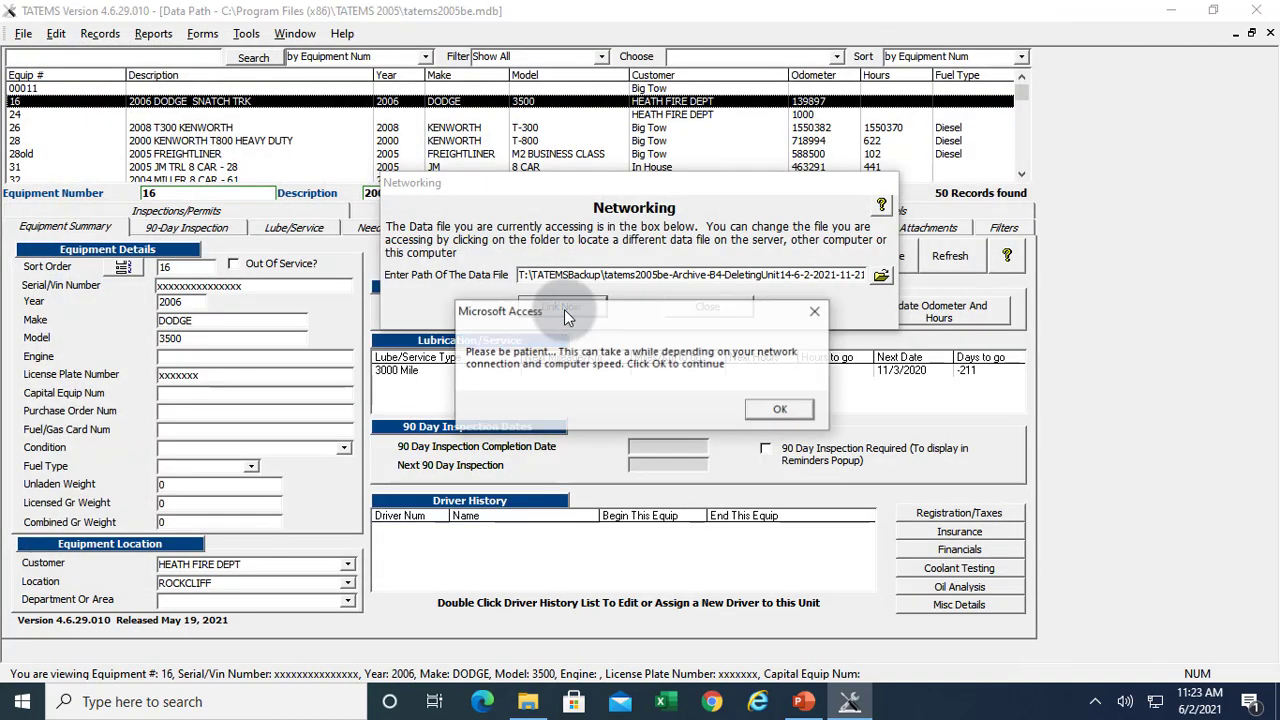
left_click(780, 412)
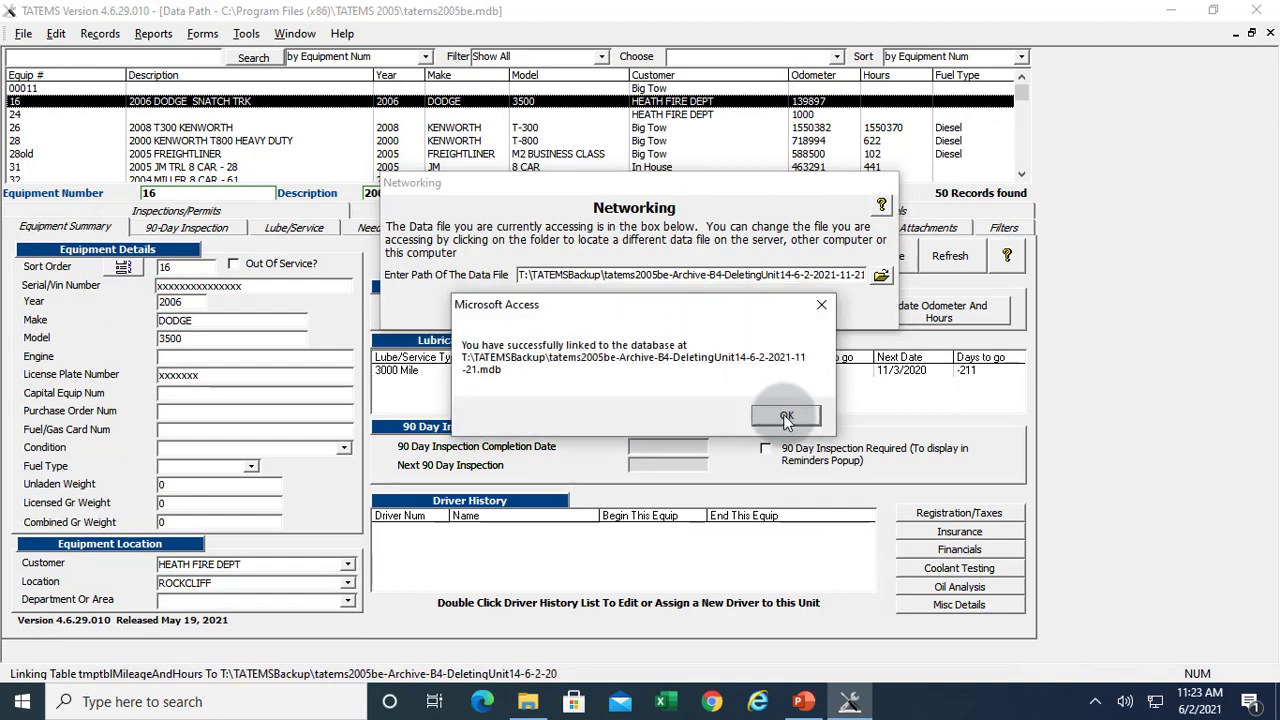
left_click(785, 410)
left_click(728, 302)
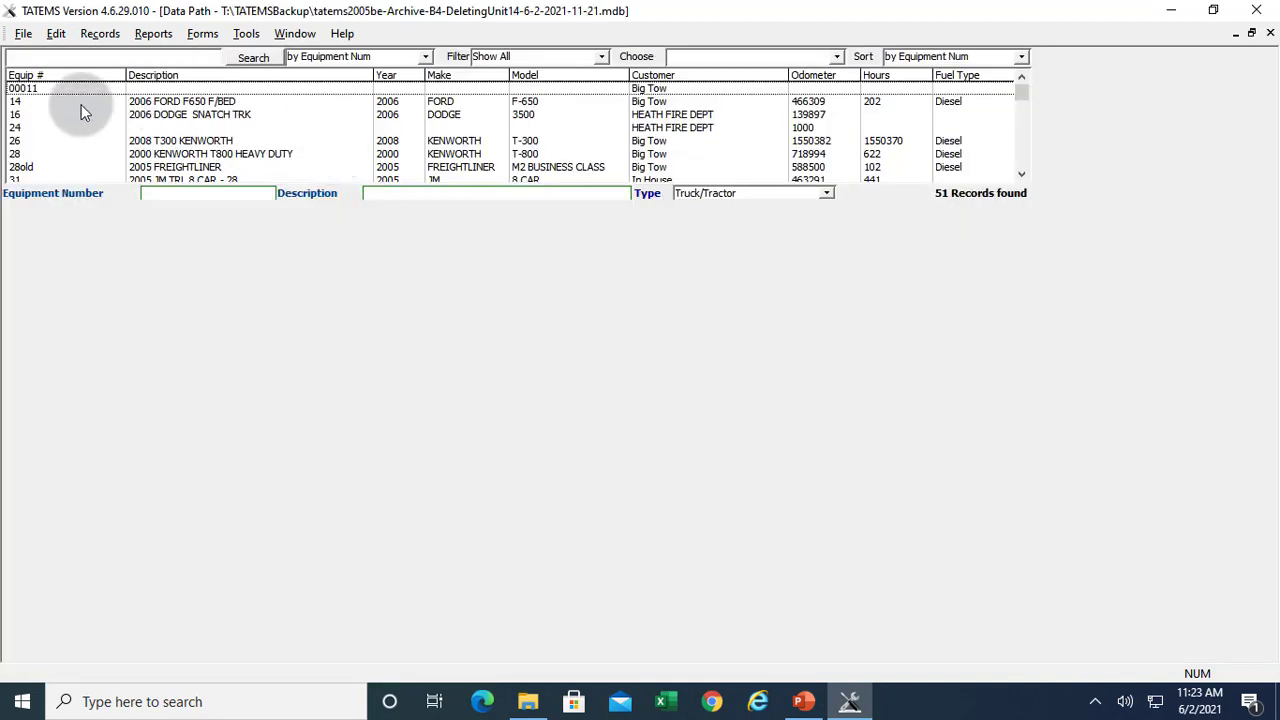
left_click(29, 104)
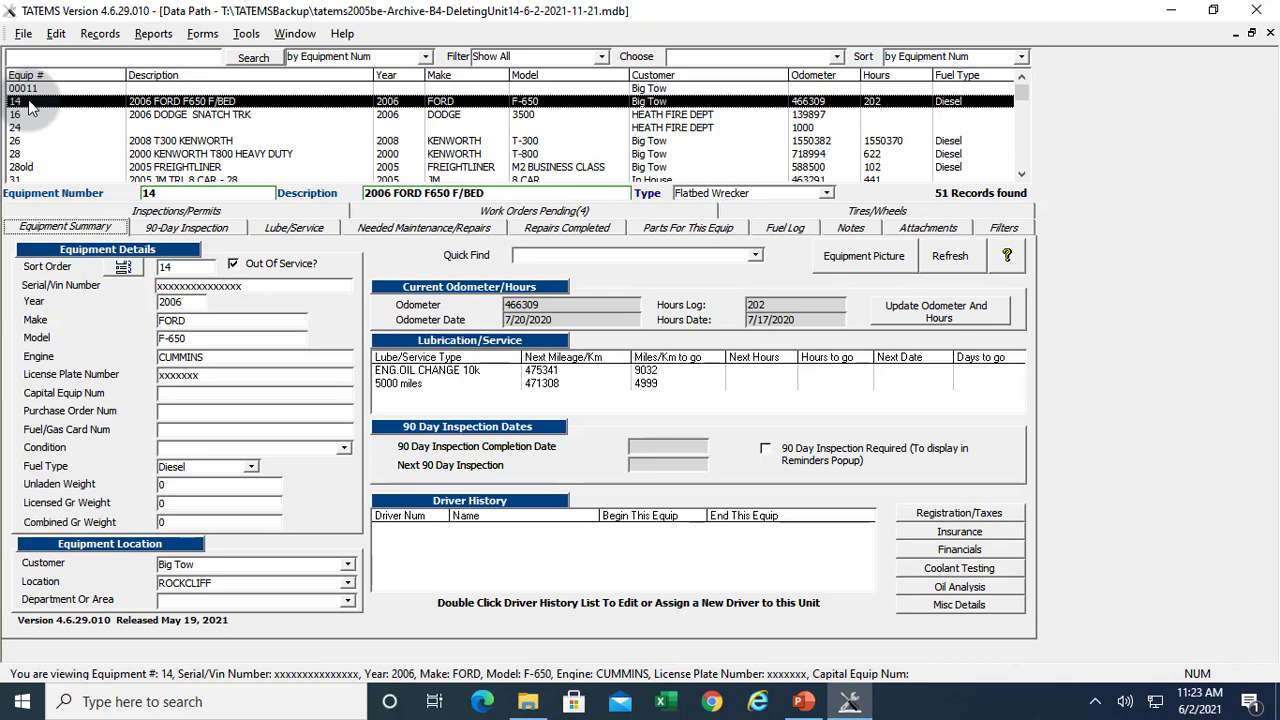